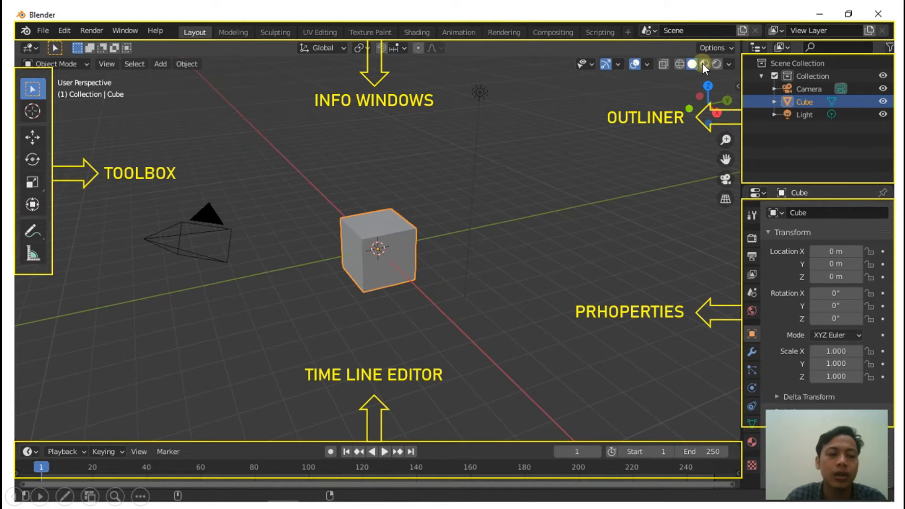
- End the slideshow, close PowerPoint and the MODUL 1 folder window, and switch to Blender, dismissing its splash screen
key(Escape)
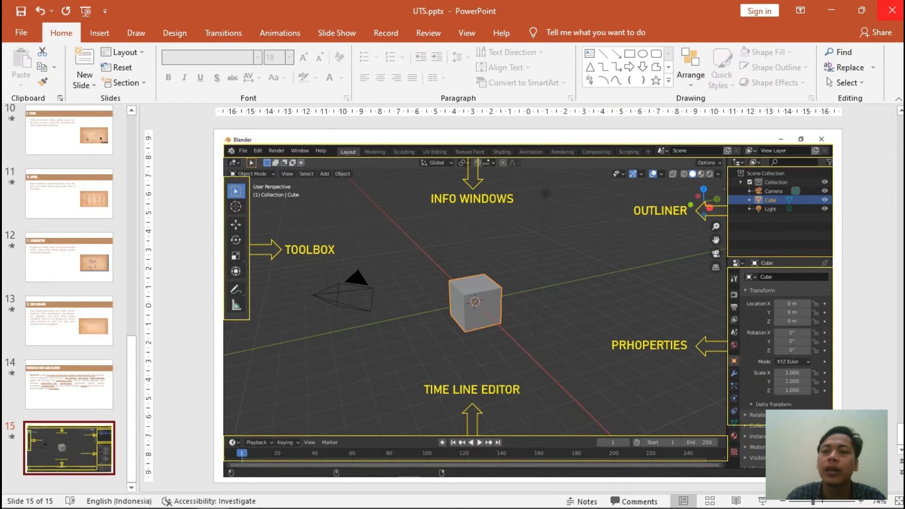
click(892, 11)
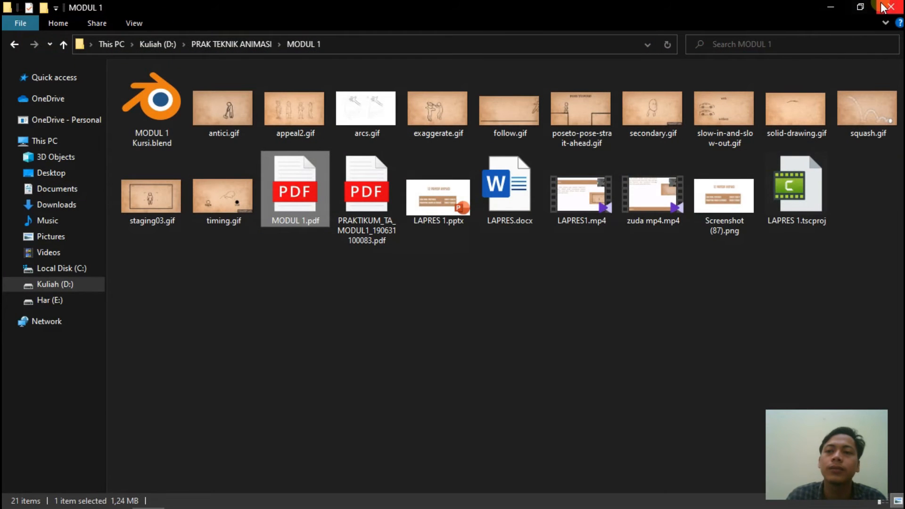
click(896, 6)
mouse_move(265, 504)
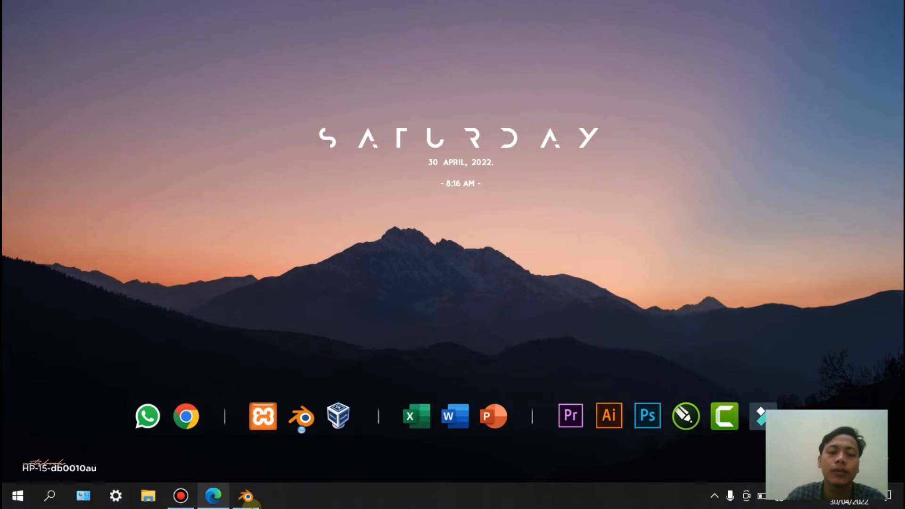
click(246, 495)
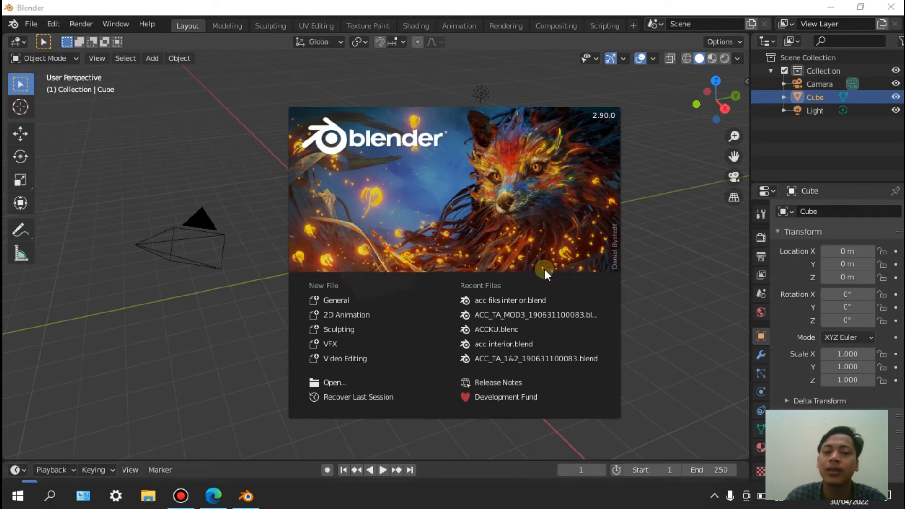
click(191, 310)
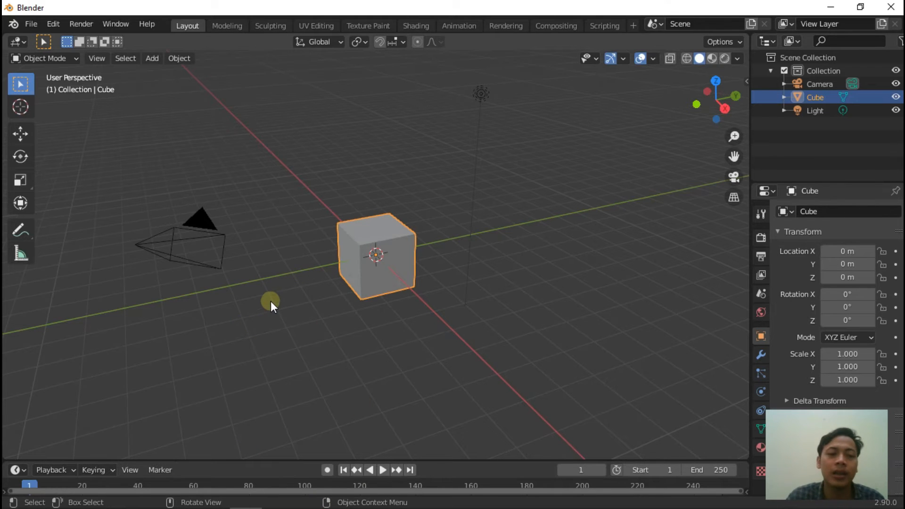
- Examine the default cube scene from different angles, distances and positions by orbiting, zooming and panning
middle_drag(271, 301, 233, 304)
middle_drag(516, 287, 477, 341)
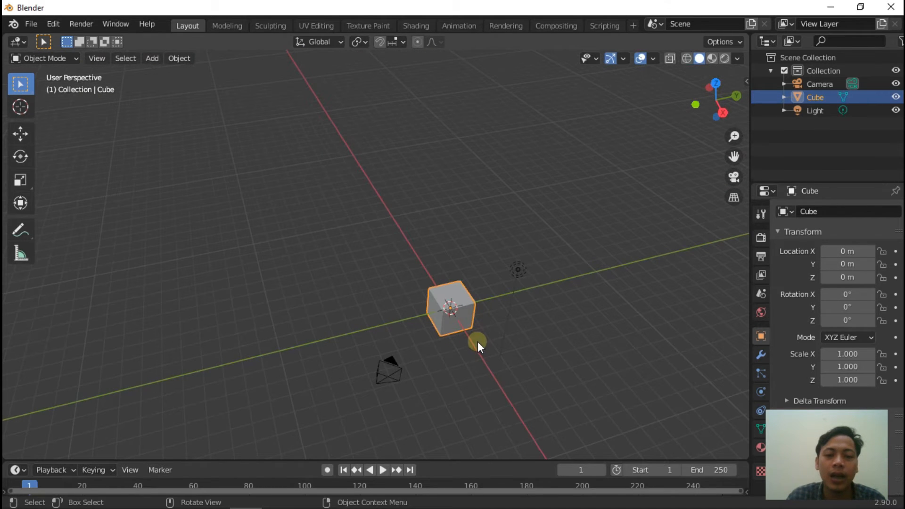
scroll(511, 392, up, 6)
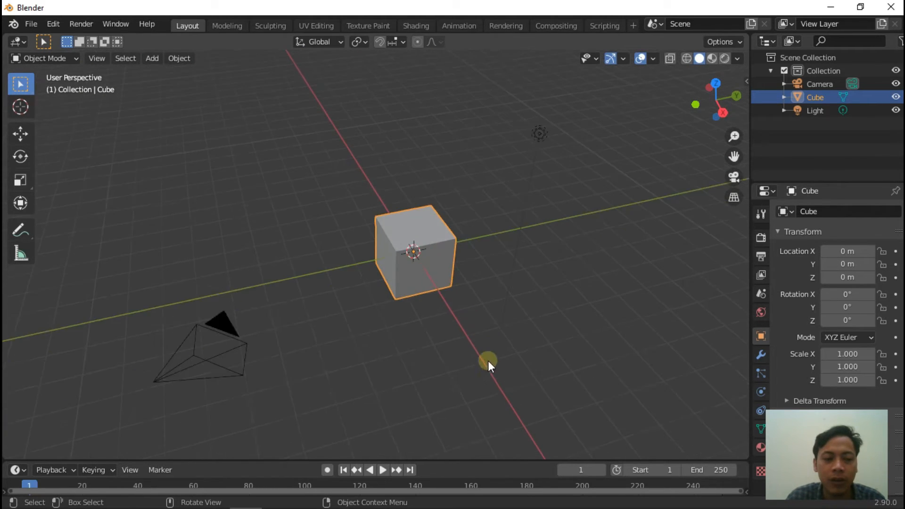
scroll(398, 212, up, 1)
scroll(401, 212, down, 3)
scroll(407, 212, up, 3)
scroll(408, 212, down, 5)
scroll(409, 214, down, 3)
middle_drag(513, 235, 452, 252)
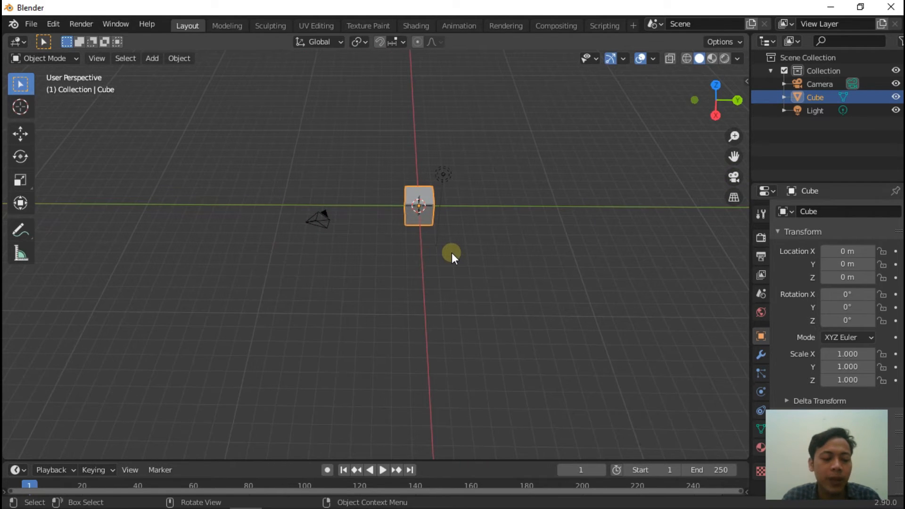
key(shift)
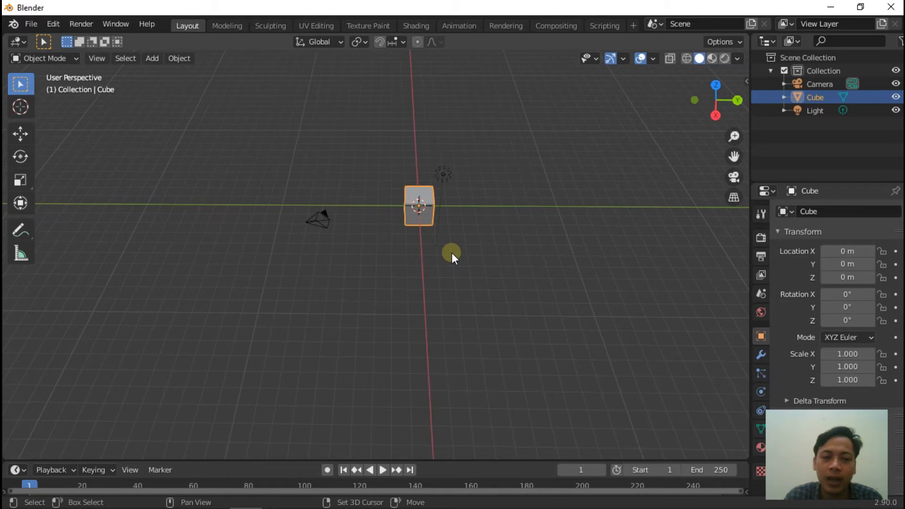
shift+middle_drag(436, 236, 208, 266)
shift+middle_drag(207, 266, 202, 266)
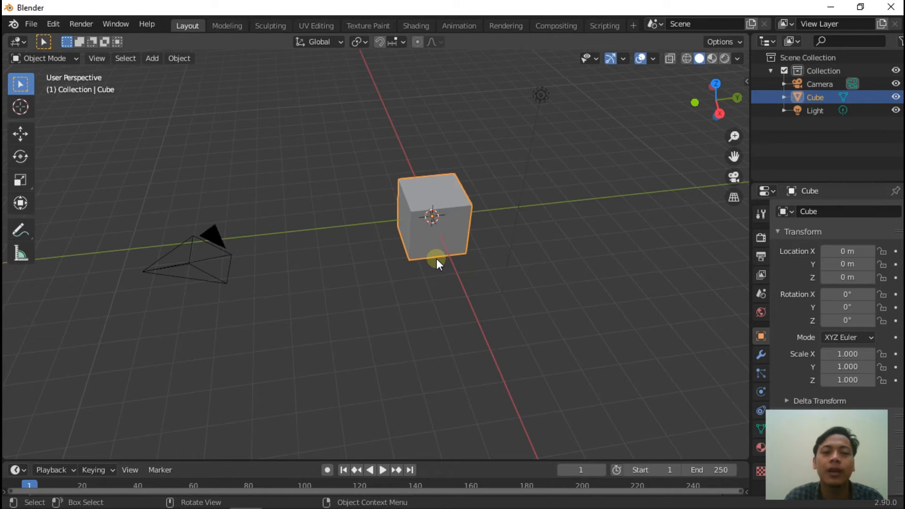
middle_drag(406, 312, 407, 344)
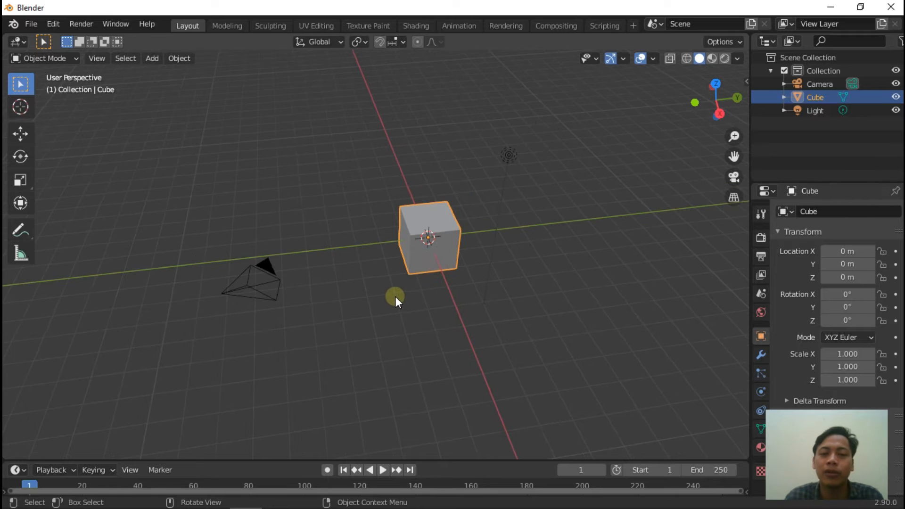
- Delete the default cube, camera and light to empty the scene
key(Delete)
key(Delete)
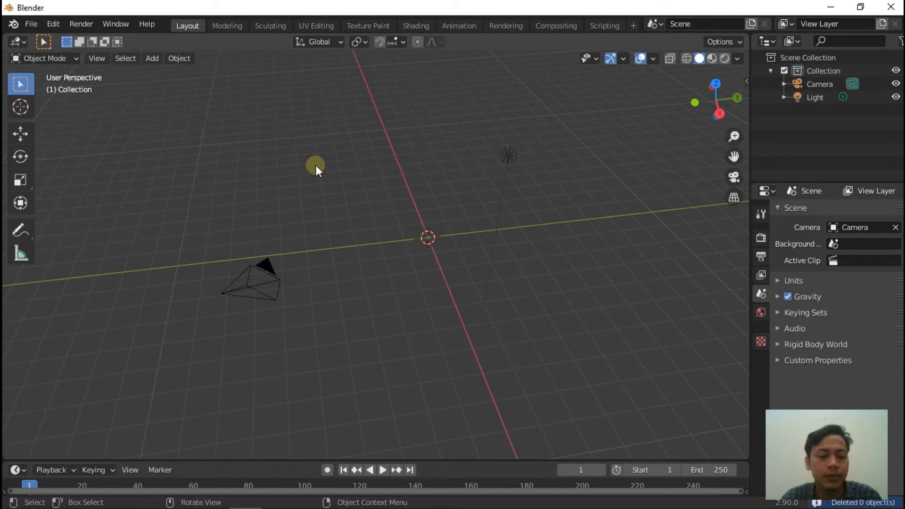
key(a)
key(Delete)
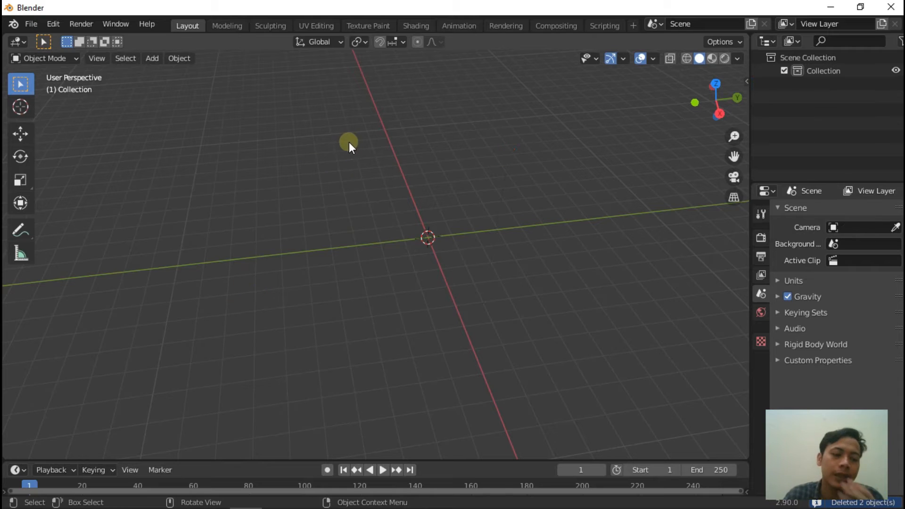
key(shift+a)
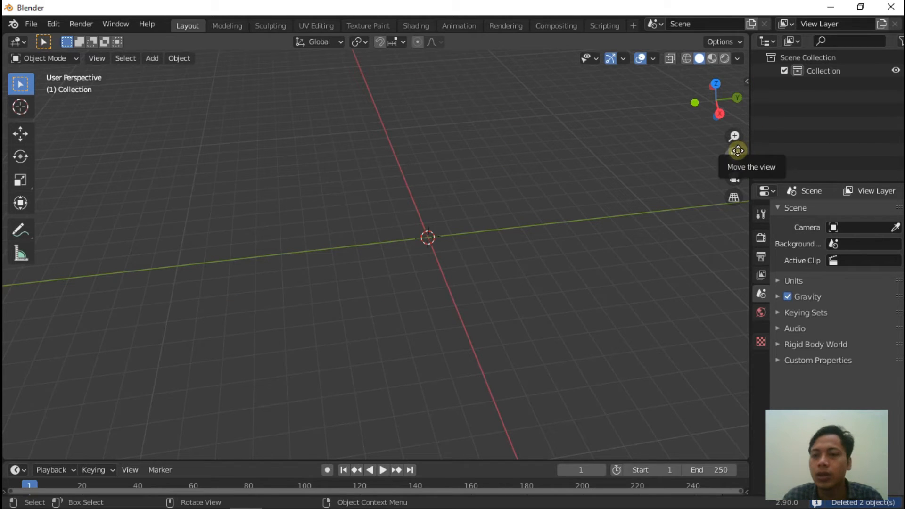
- Enable the Screencast Keys display in the 3D viewport and hide its settings again
key(n)
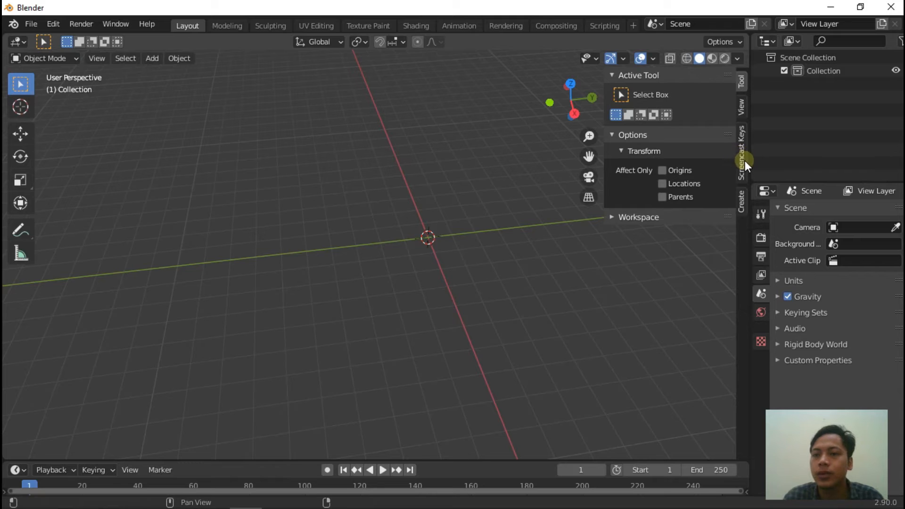
click(742, 160)
click(623, 75)
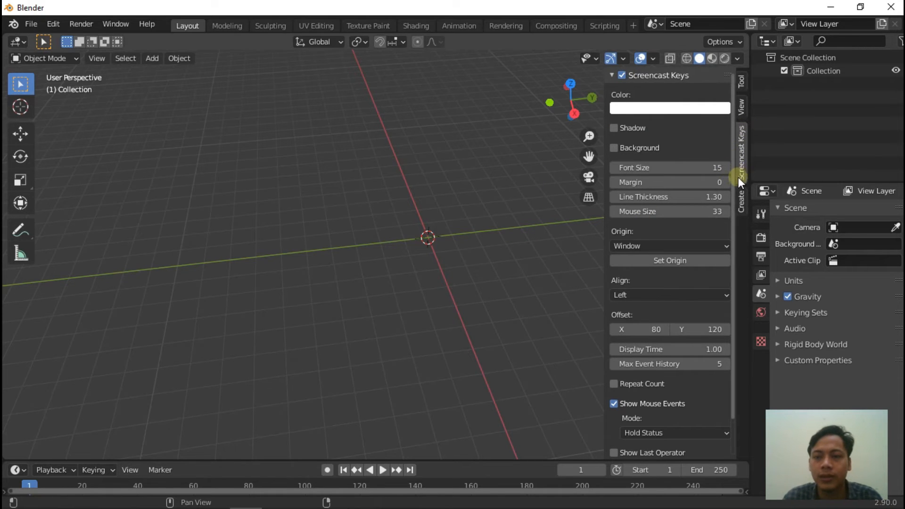
key(n)
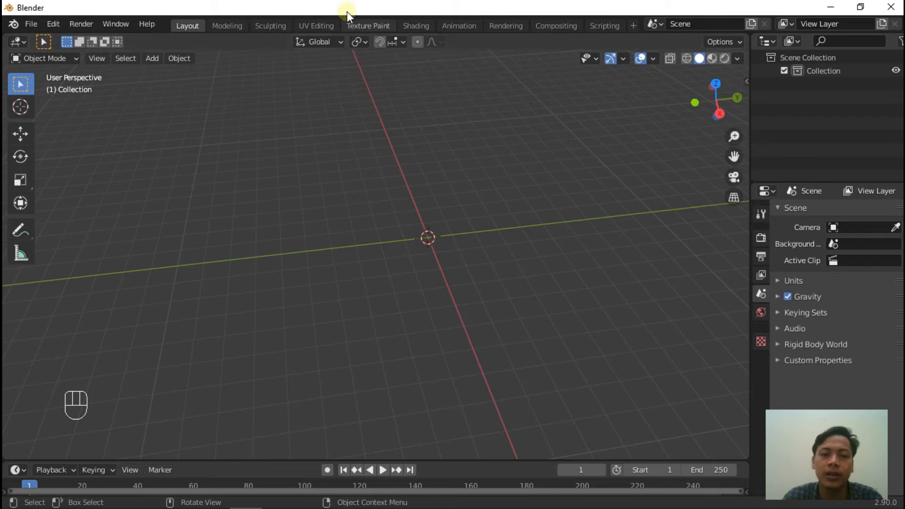
- Add a cube mesh at the origin of the empty scene
scroll(338, 380, down, 2)
middle_drag(325, 315, 360, 296)
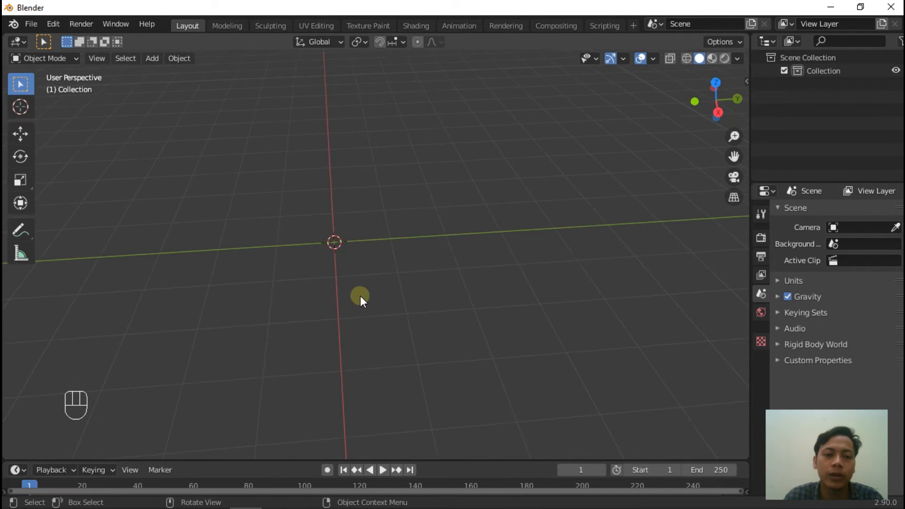
key(shift+a)
mouse_move(353, 251)
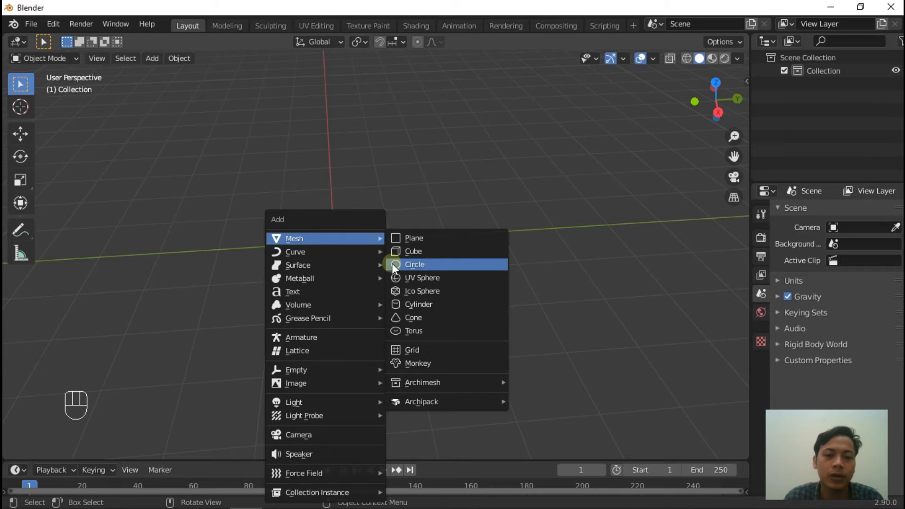
click(414, 252)
scroll(426, 254, down, 3)
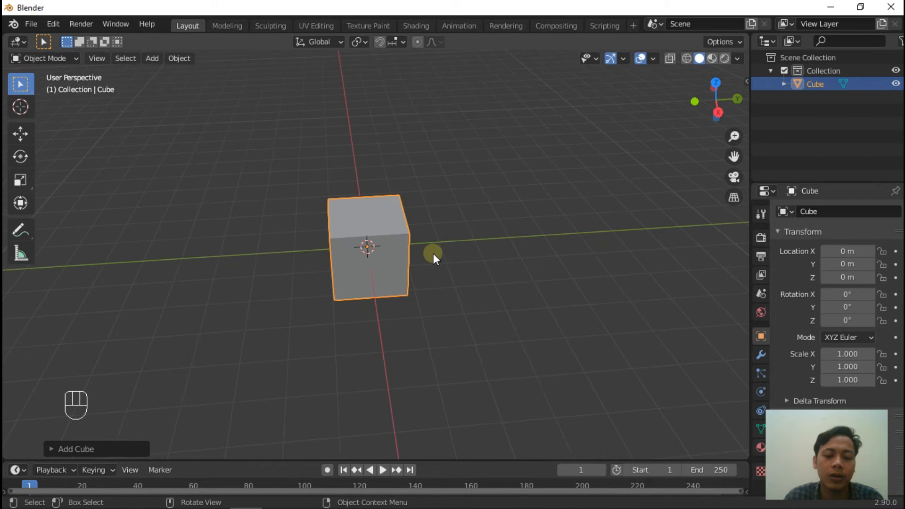
- Examine the new cube's location, rotation, scale and dimension values
key(n)
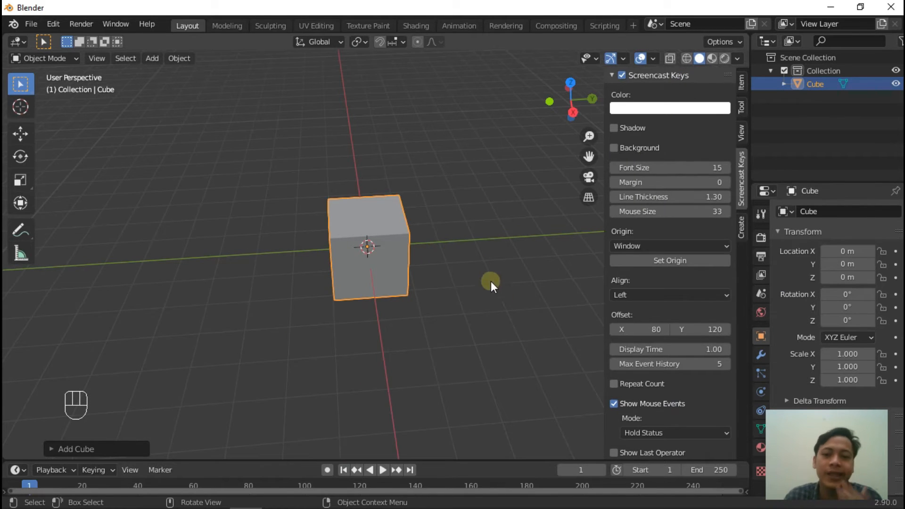
scroll(674, 264, down, 3)
click(742, 84)
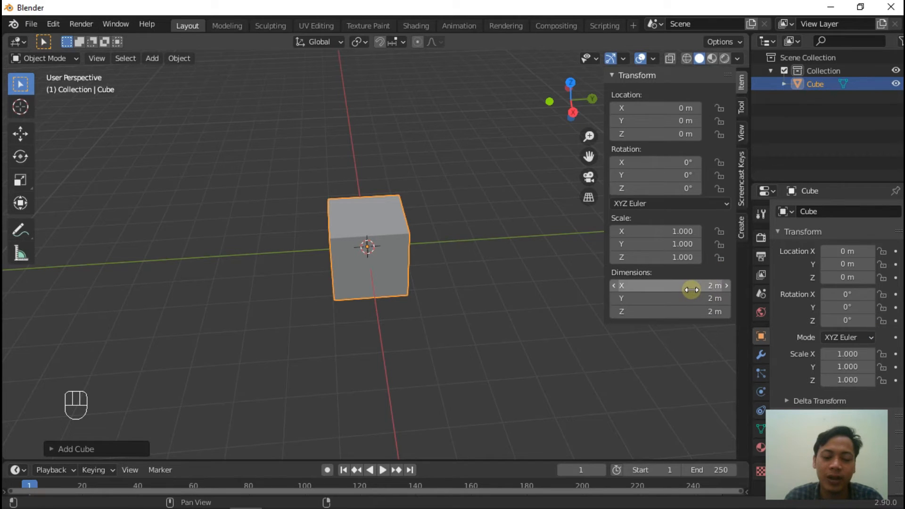
key(n)
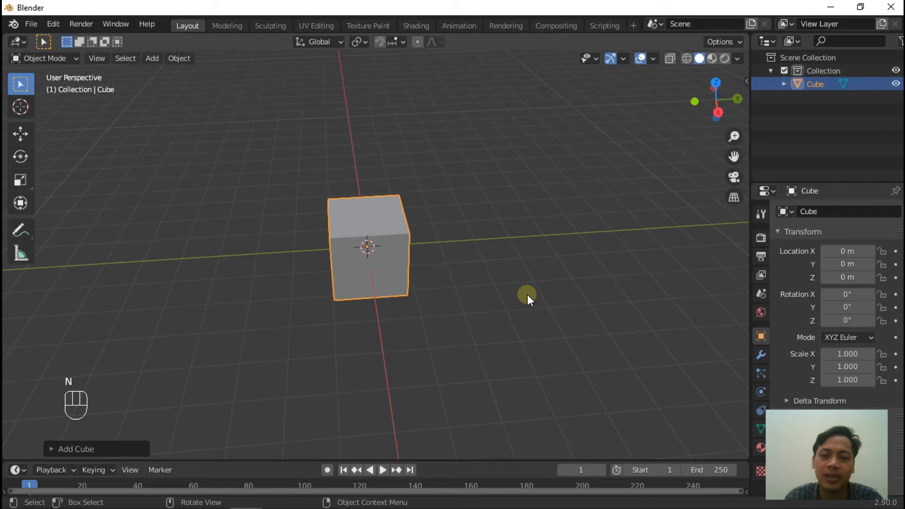
- Flatten the cube along global Z in two passes to a Z scale of about -0.124
scroll(345, 257, up, 3)
middle_drag(327, 262, 401, 211)
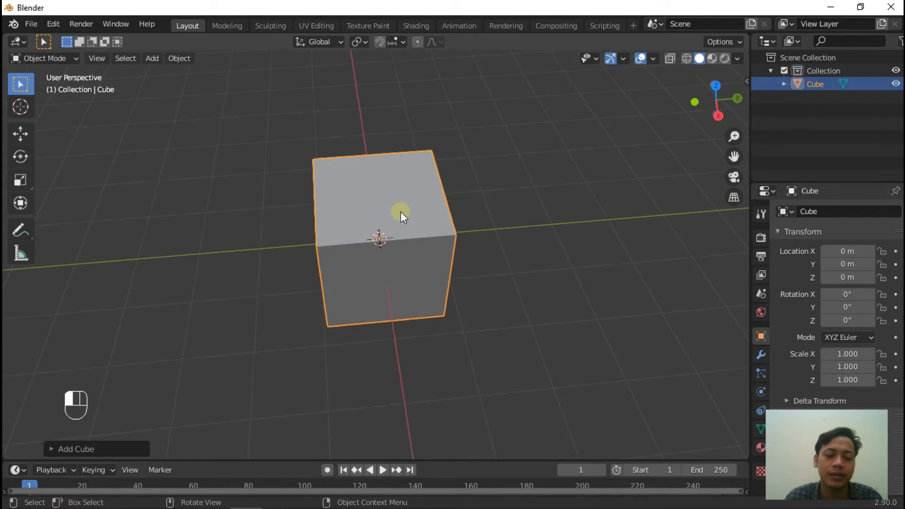
key(s)
key(z)
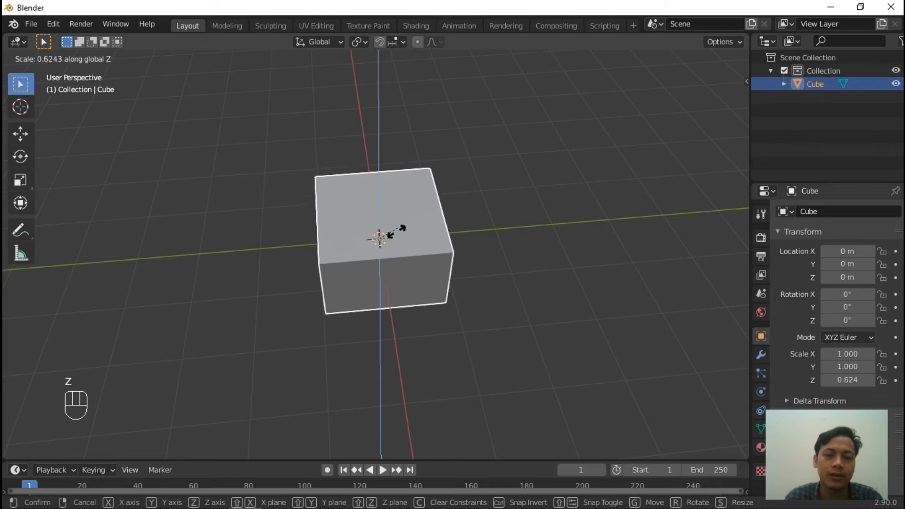
click(375, 246)
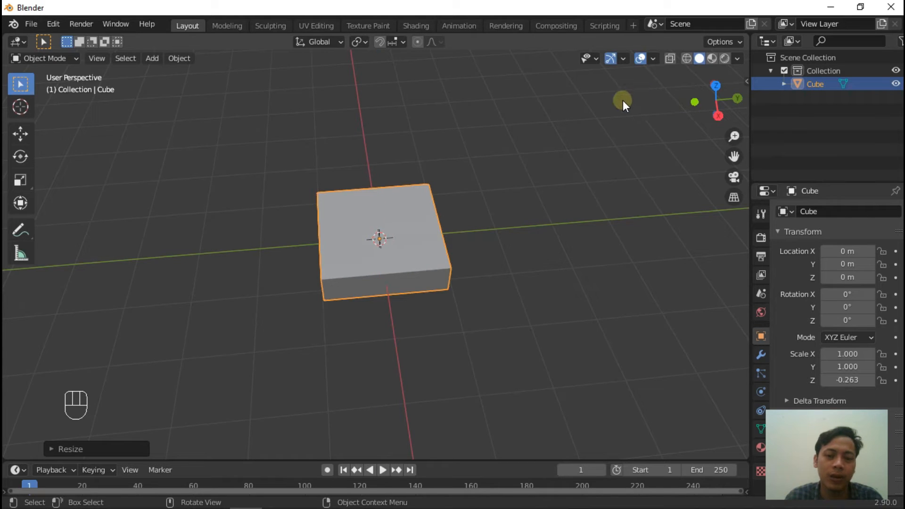
key(s)
key(z)
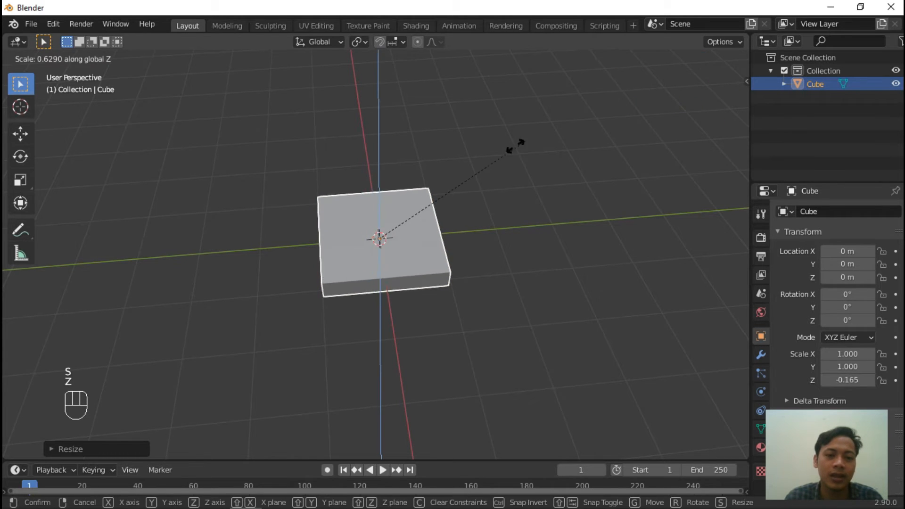
click(503, 194)
- Thin the slab further along global Z to a Z scale of about -0.075 and inspect its thickness
middle_drag(435, 323, 427, 260)
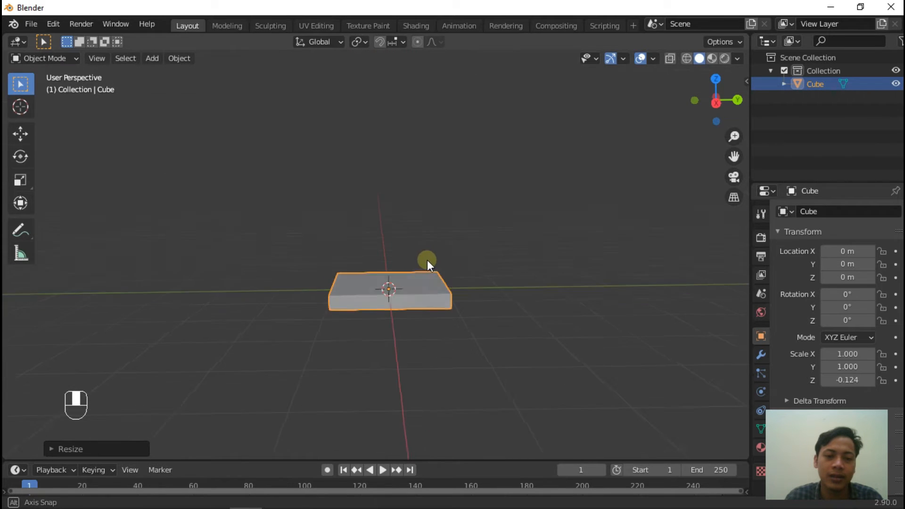
scroll(388, 282, up, 5)
key(s)
key(z)
click(508, 251)
middle_drag(507, 252, 353, 288)
scroll(361, 312, down, 5)
scroll(349, 287, up, 2)
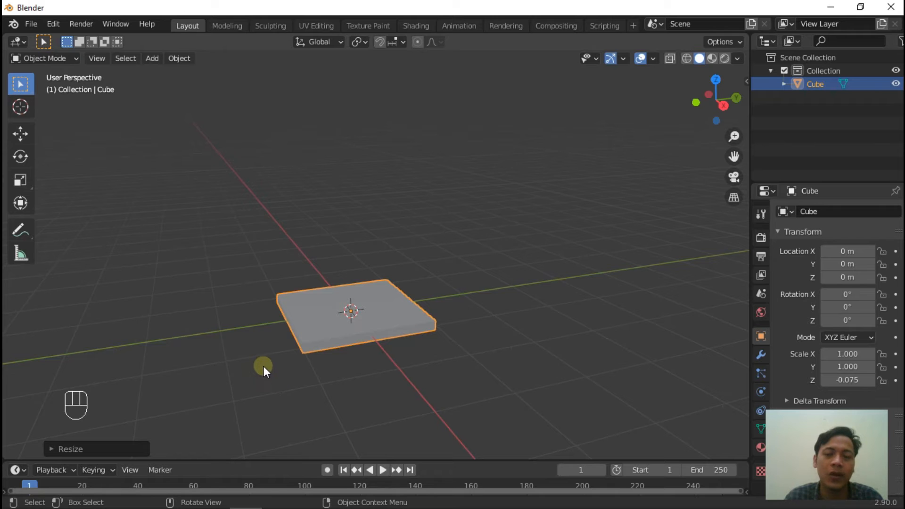
scroll(293, 378, up, 5)
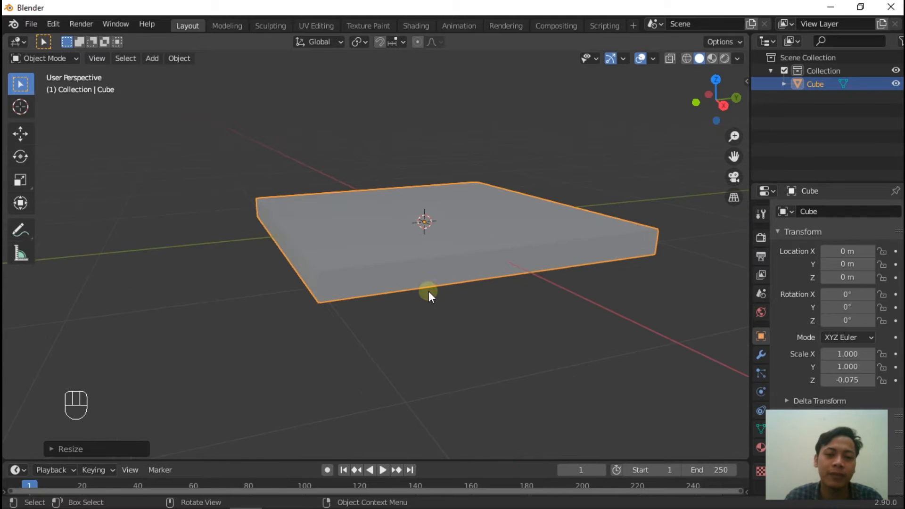
middle_drag(584, 294, 534, 294)
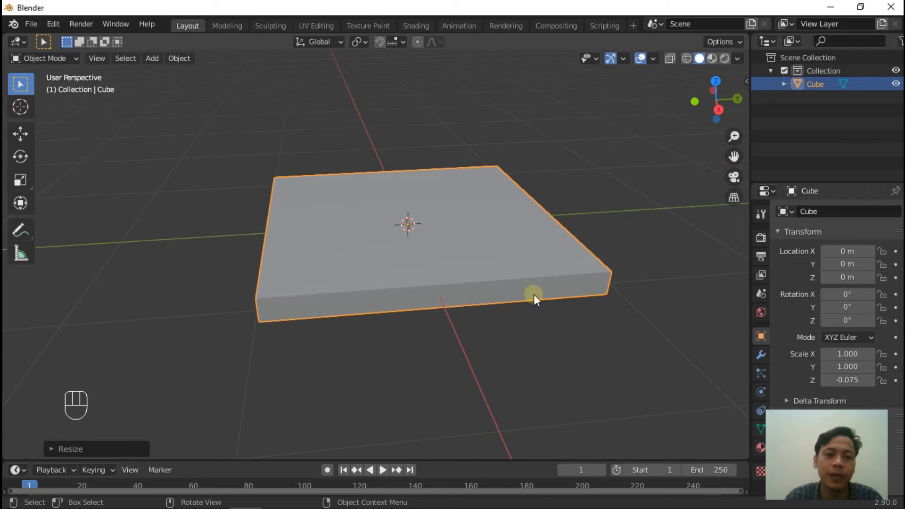
- Add a Subdivision Surface modifier to the slab and set its viewport levels to 3
click(761, 354)
click(861, 206)
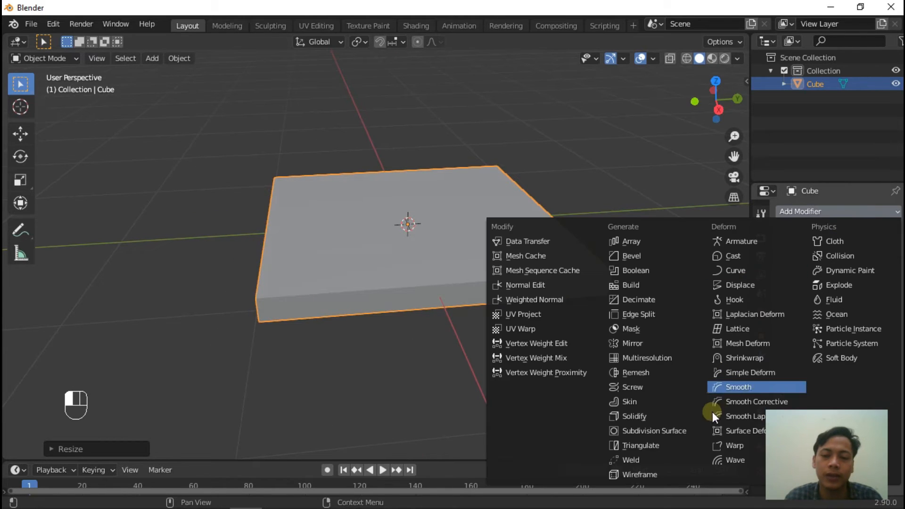
click(680, 428)
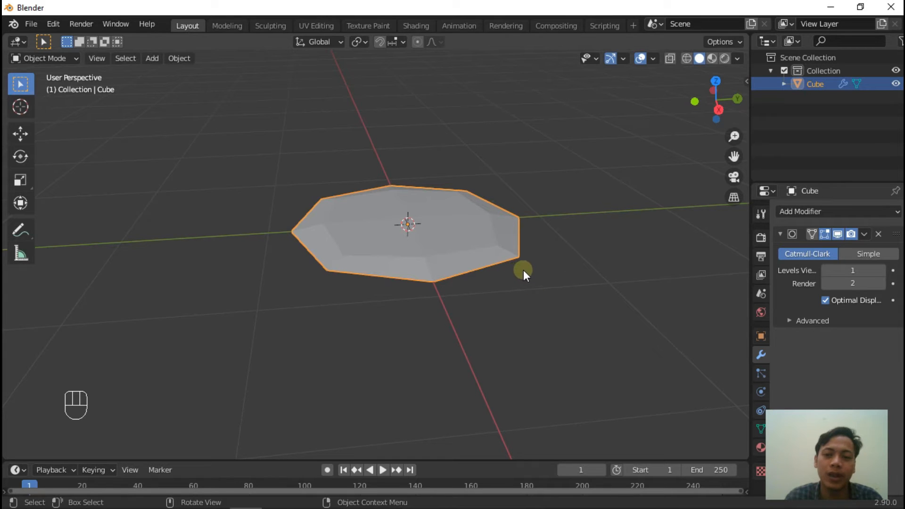
click(882, 271)
click(882, 271)
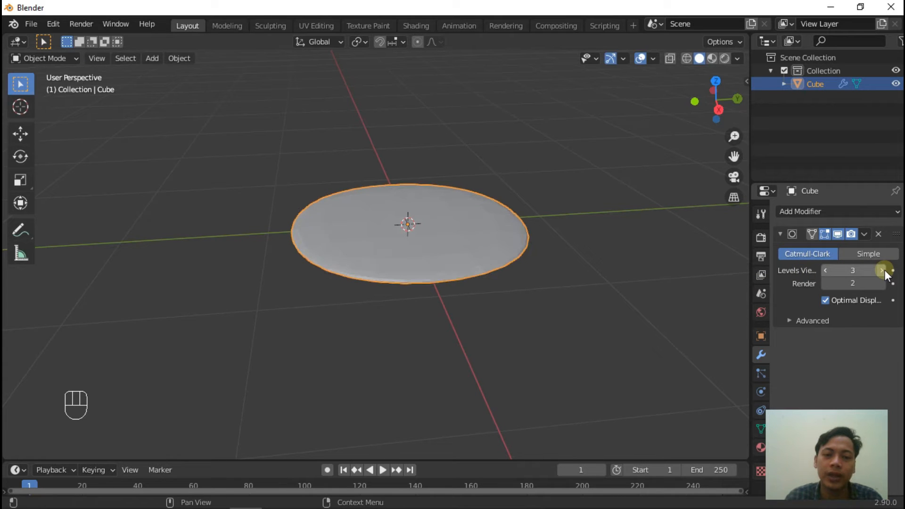
scroll(512, 260, up, 5)
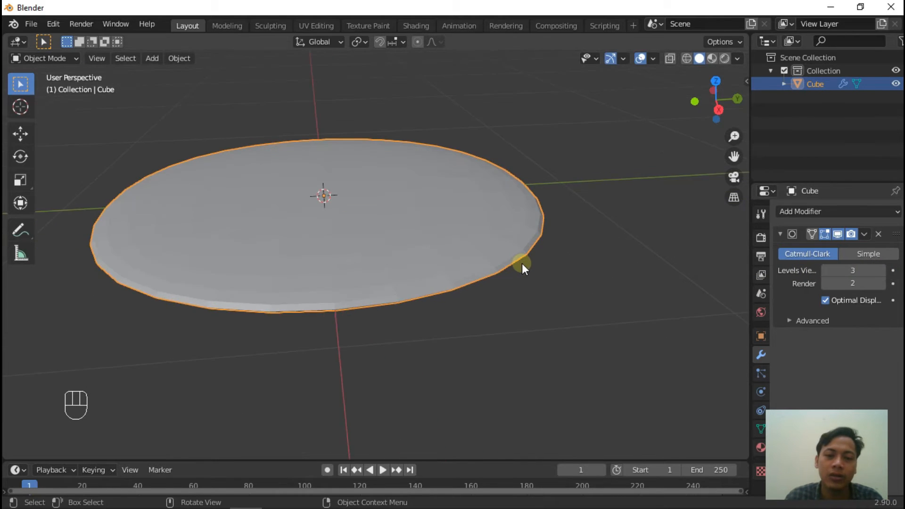
- Set both the viewport and render levels of the slab's Subdivision Surface modifier to 4
click(892, 271)
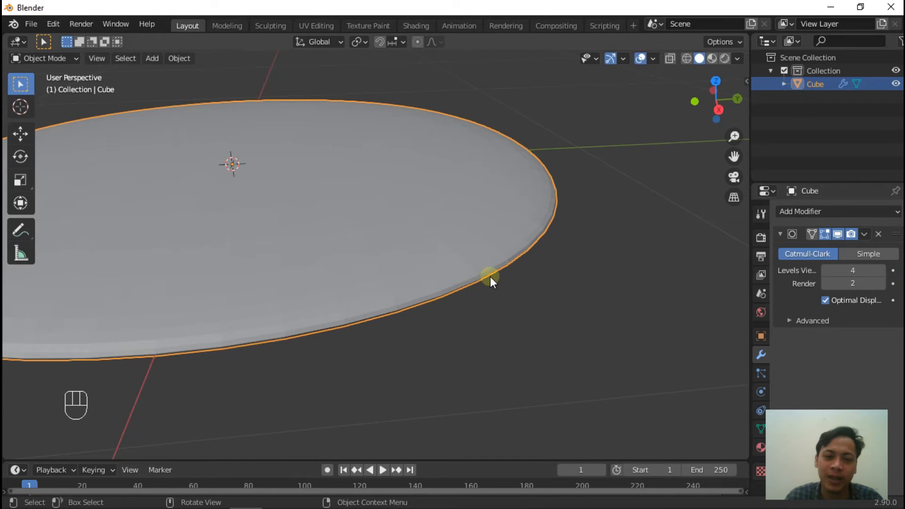
scroll(512, 288, down, 5)
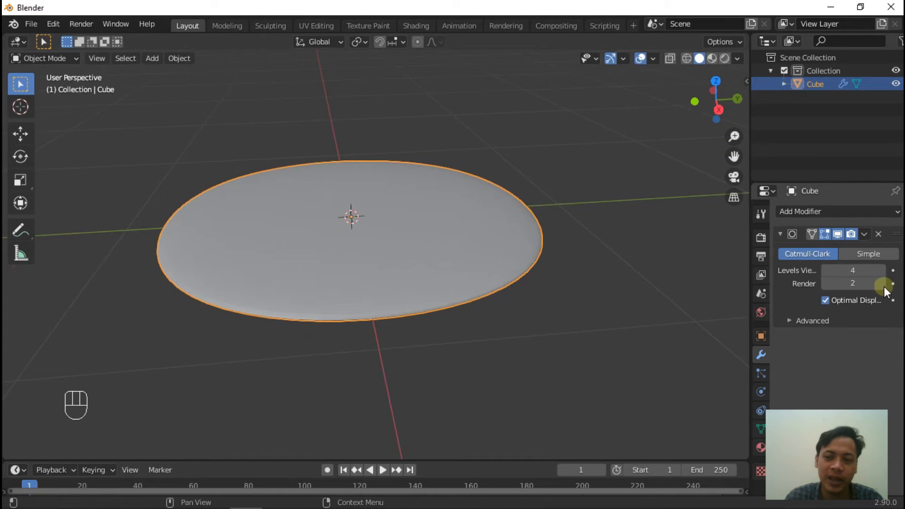
click(882, 284)
click(882, 283)
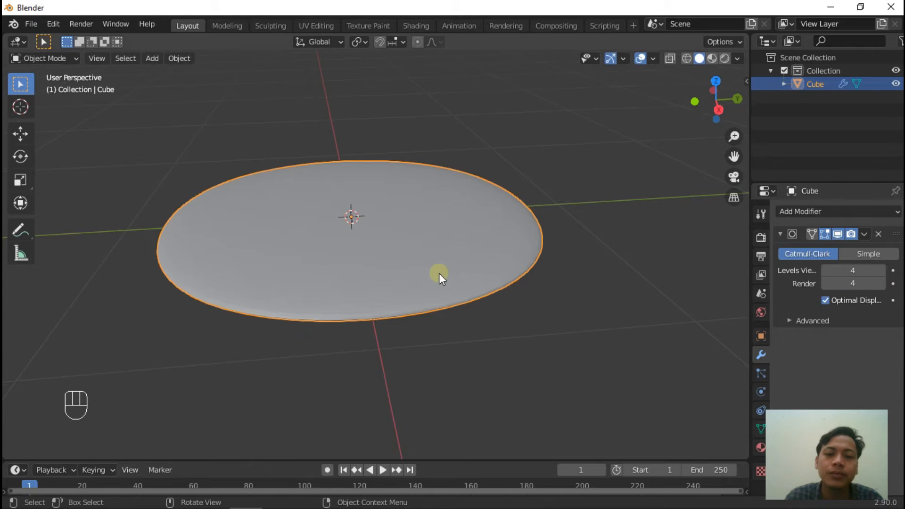
scroll(605, 302, up, 3)
scroll(609, 303, down, 4)
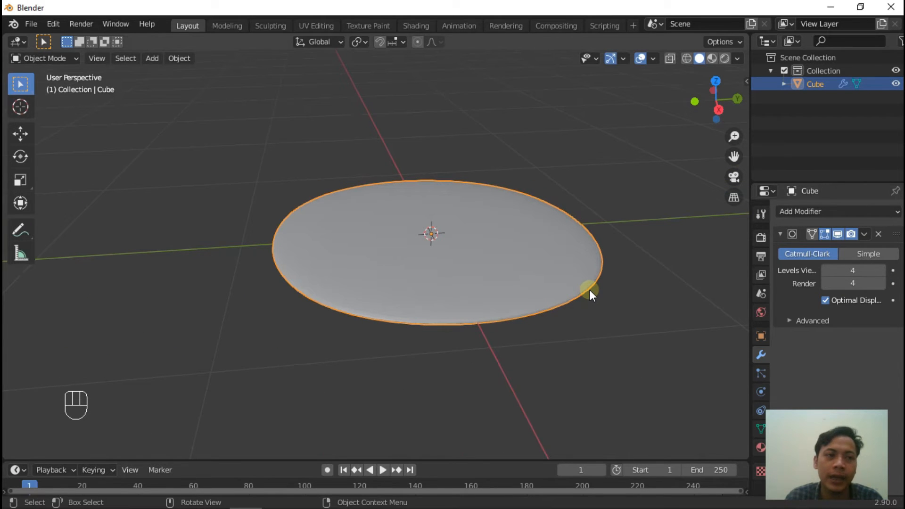
- Switch the slab to Edit Mode and add two evenly spaced loop cuts running parallel to the X axis
key(Tab)
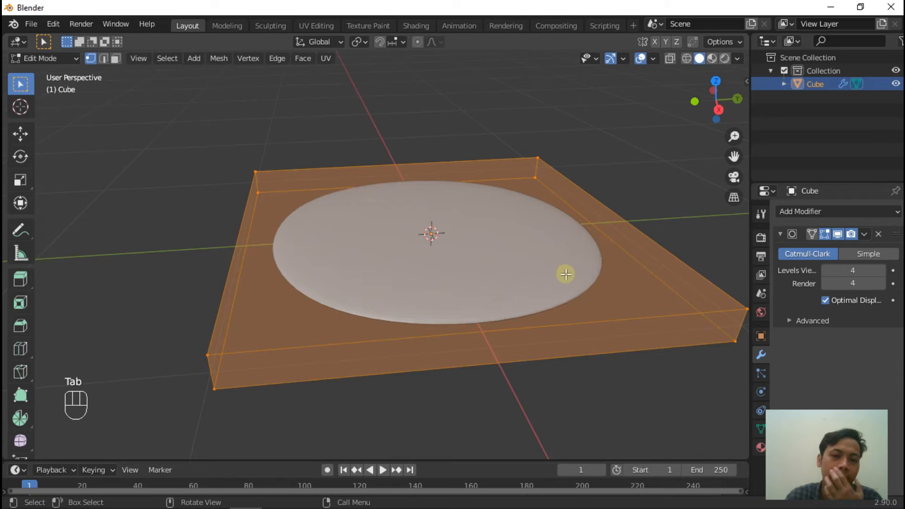
scroll(557, 274, down, 2)
middle_drag(649, 289, 599, 271)
scroll(631, 245, up, 3)
middle_drag(391, 329, 59, 222)
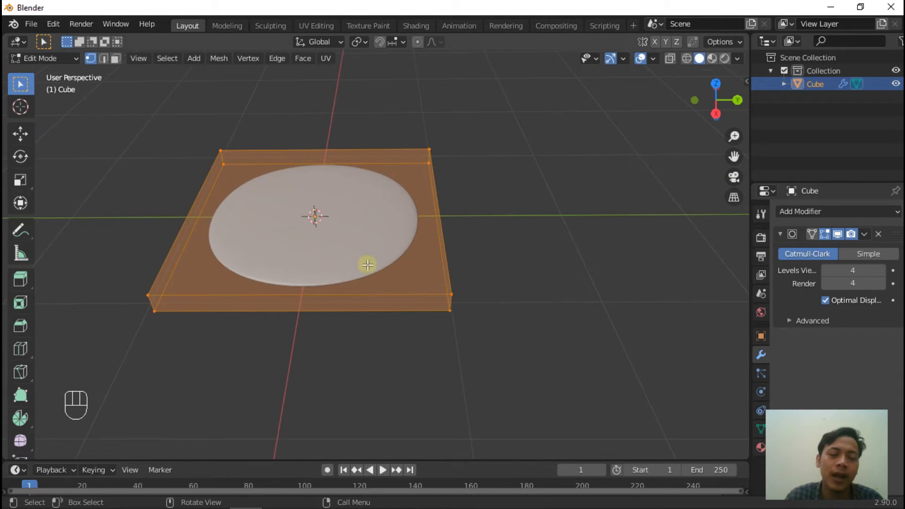
middle_drag(256, 255, 283, 252)
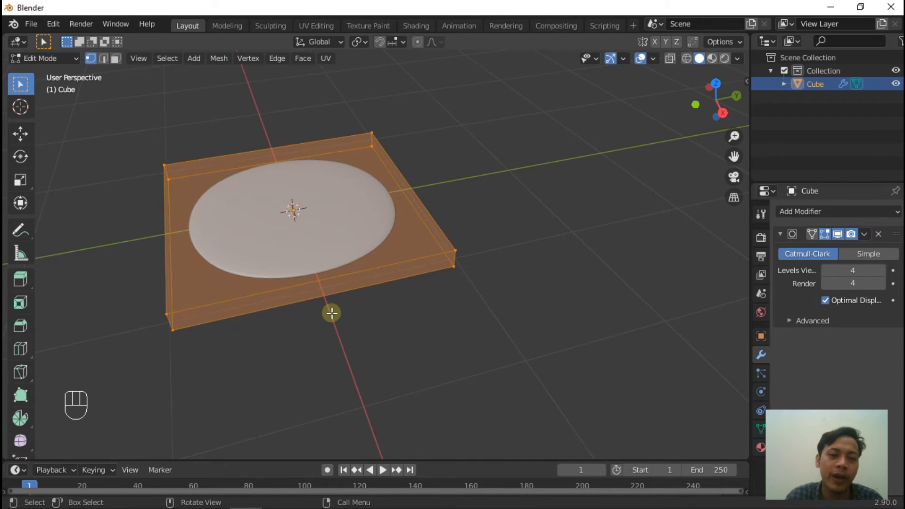
scroll(313, 304, down, 3)
scroll(243, 269, up, 5)
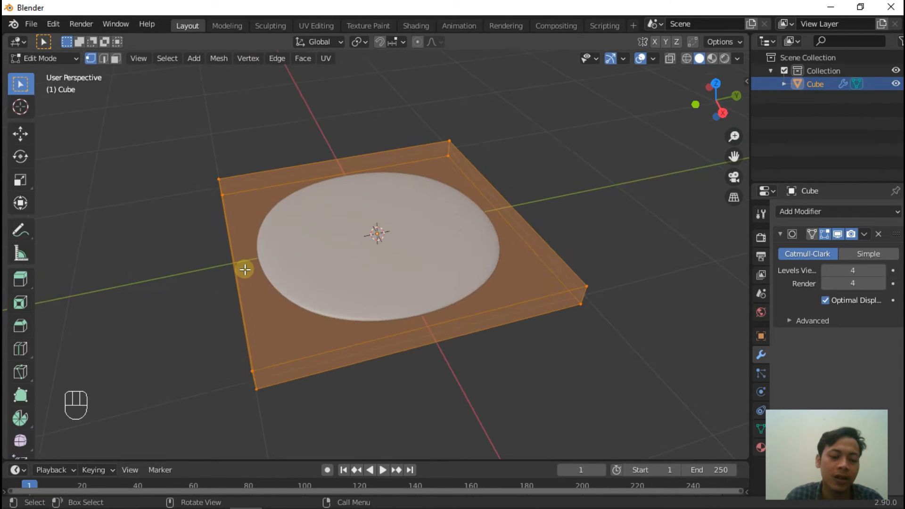
key(ctrl+r)
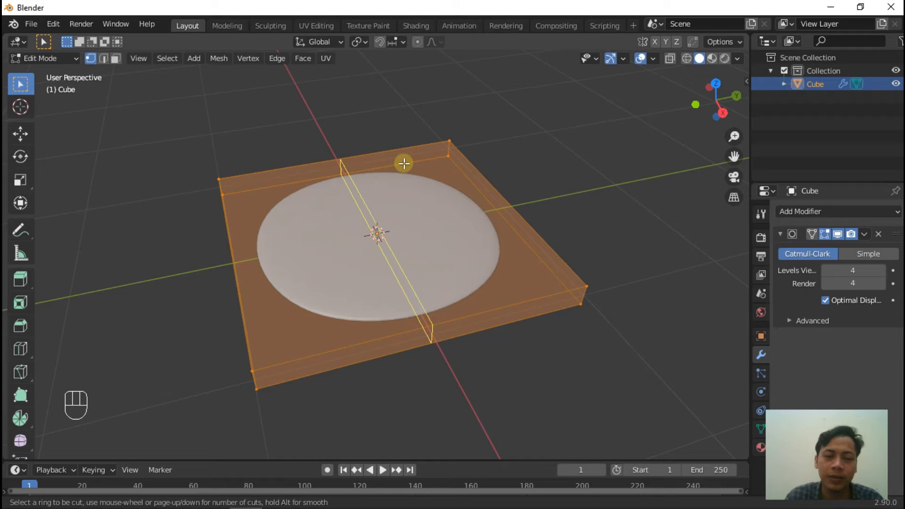
scroll(404, 164, up, 1)
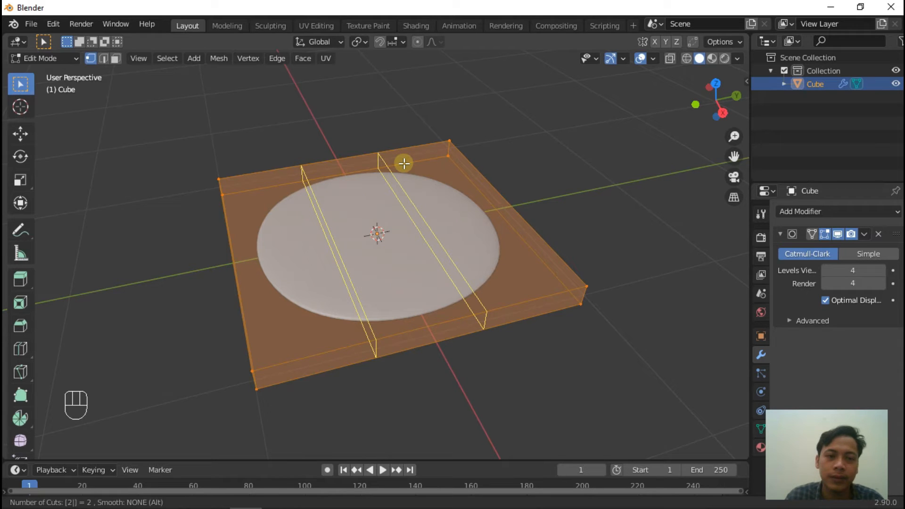
click(404, 164)
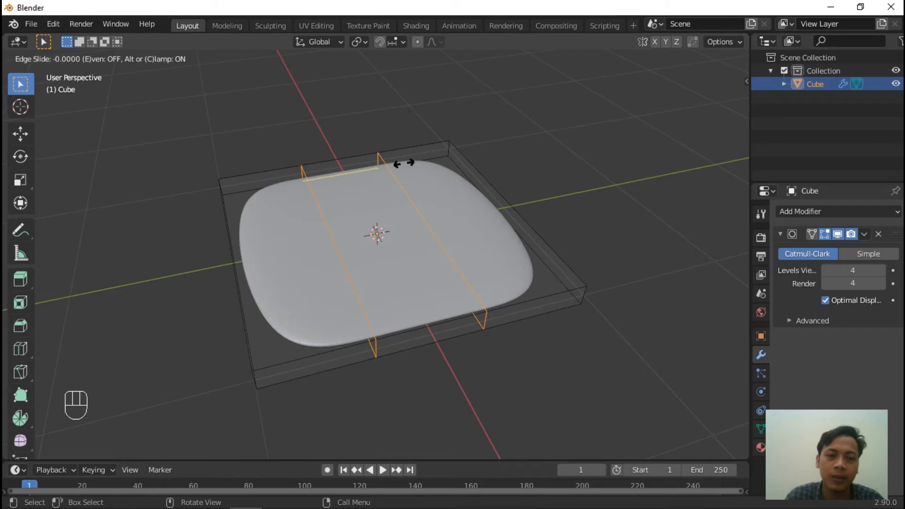
- Scale the two new edge loops apart along global Y until they sit just inside the slab's opposite sides
key(s)
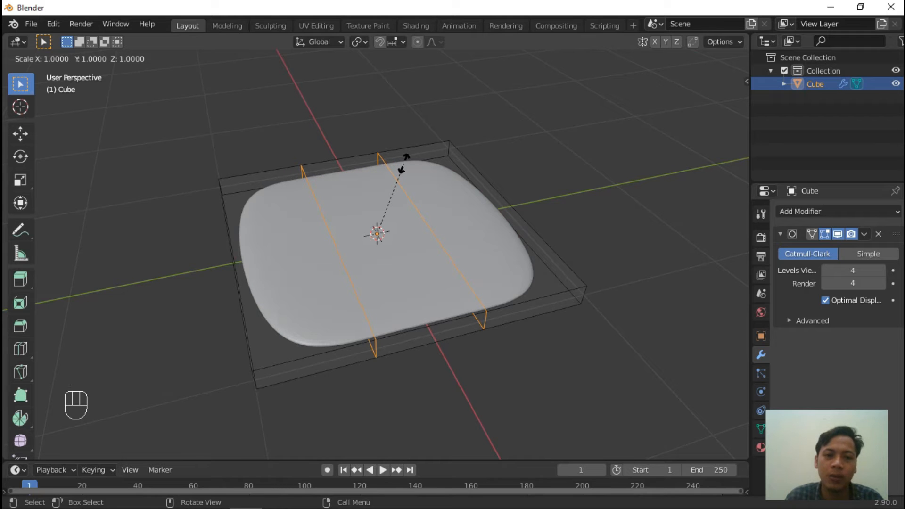
key(y)
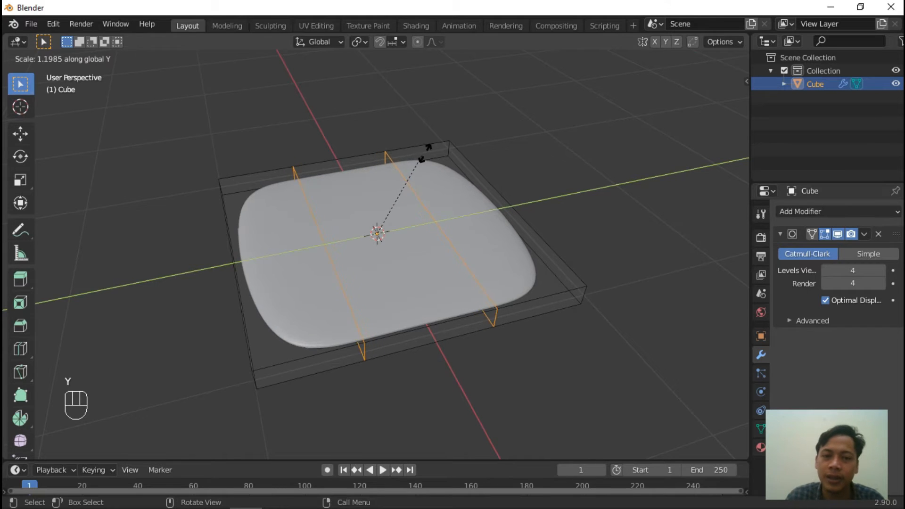
key(ctrl)
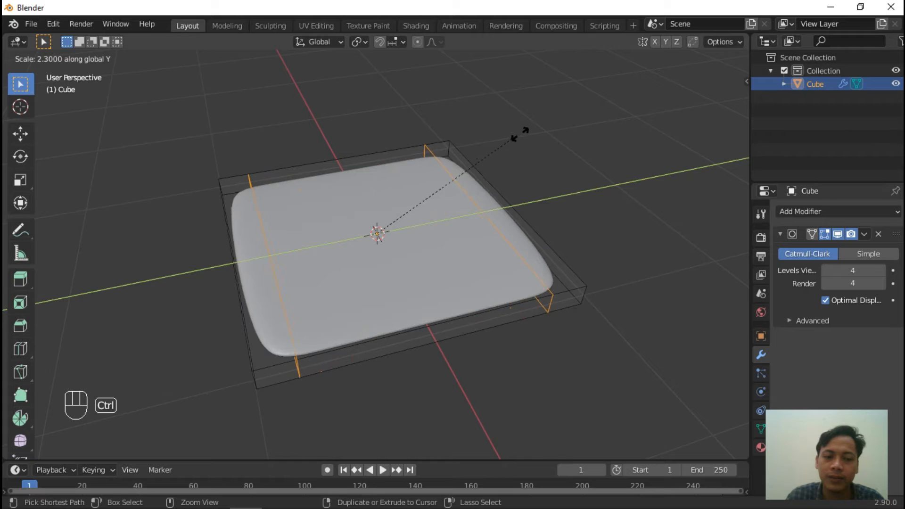
ctrl+click(565, 126)
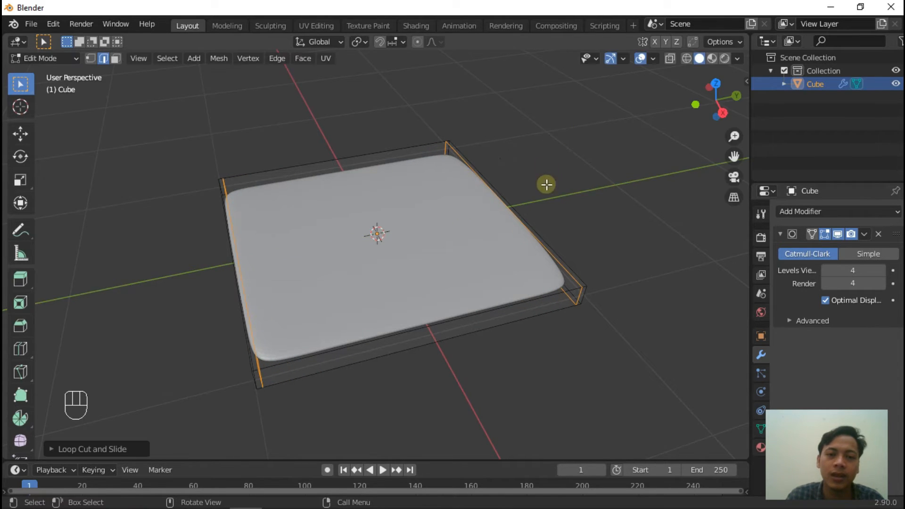
- Clear the selection and, in the right orthographic view, add two horizontal loop cuts around the slab's thickness without sliding them
scroll(544, 189, down, 1)
key(KP_3)
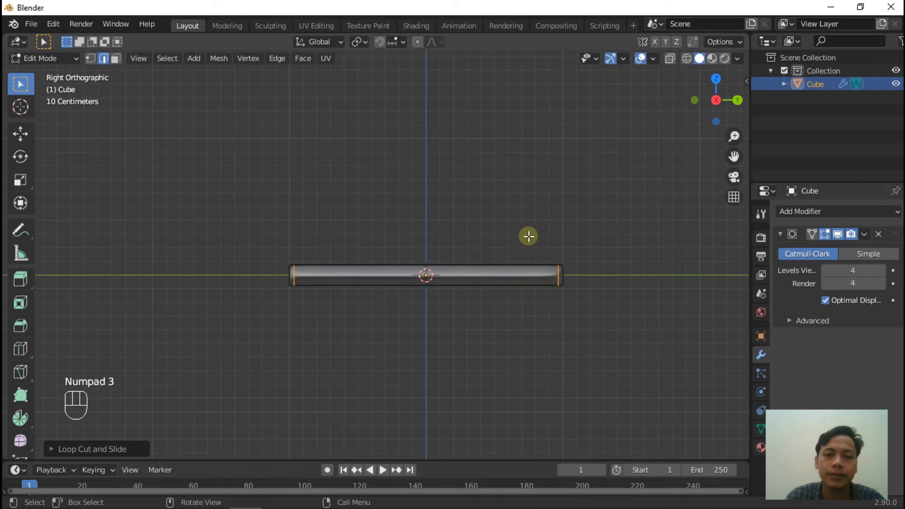
scroll(348, 267, up, 1)
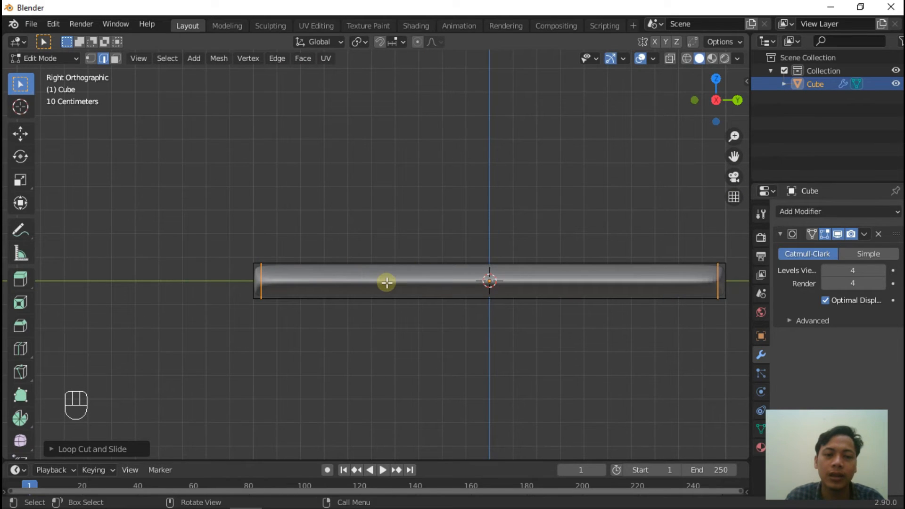
scroll(387, 281, down, 1)
middle_drag(320, 302, 334, 311)
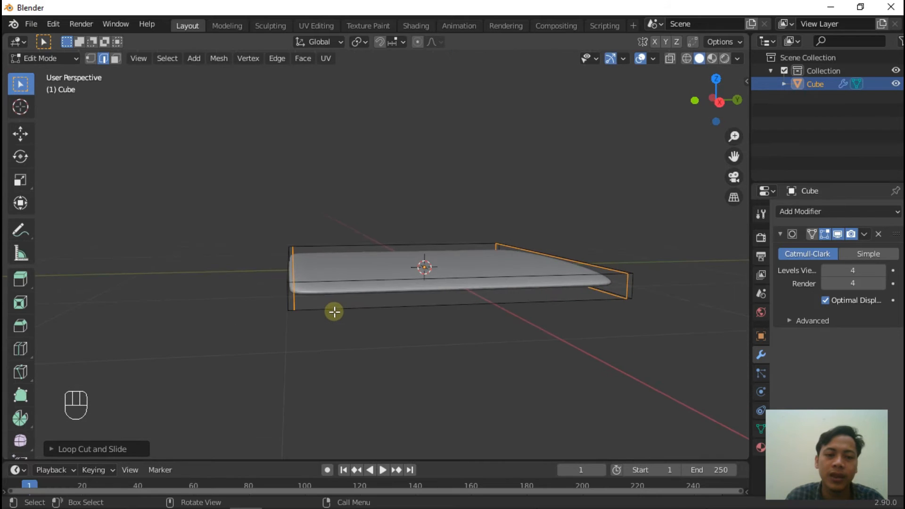
key(KP_3)
scroll(447, 282, up, 2)
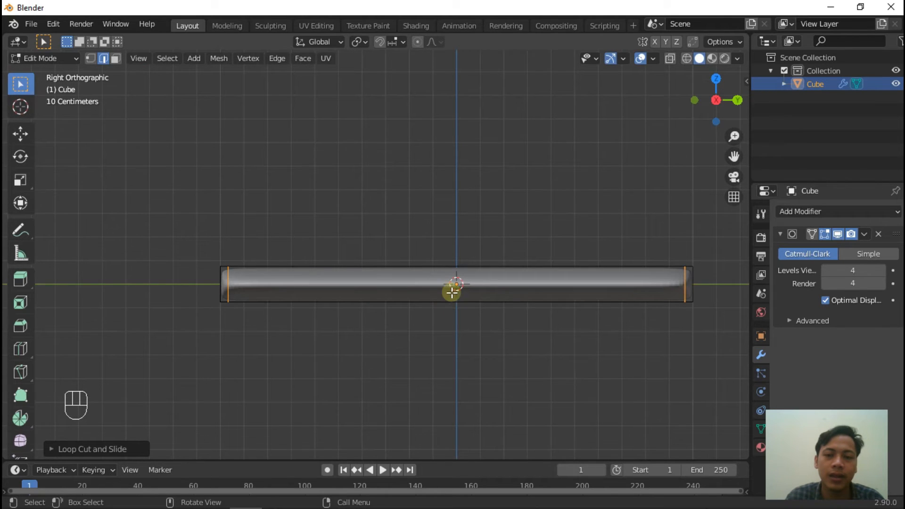
scroll(380, 283, up, 1)
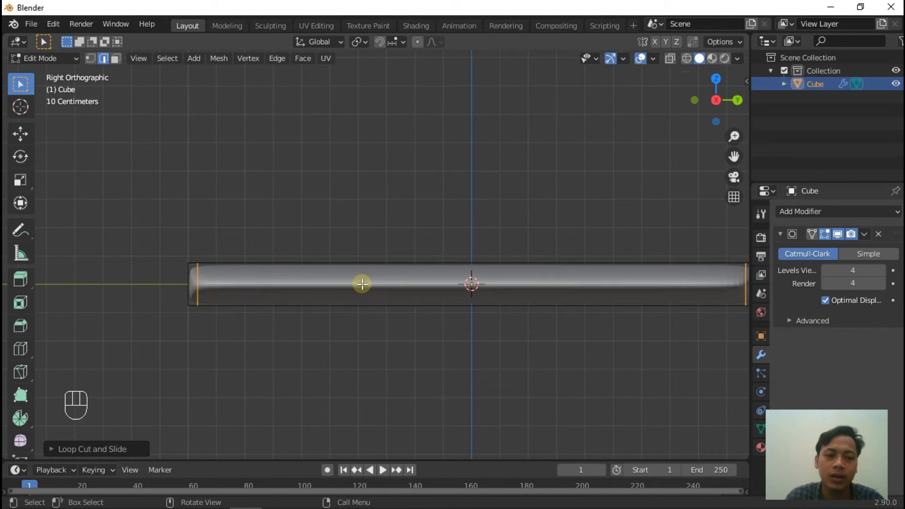
key(alt+a)
key(ctrl+r)
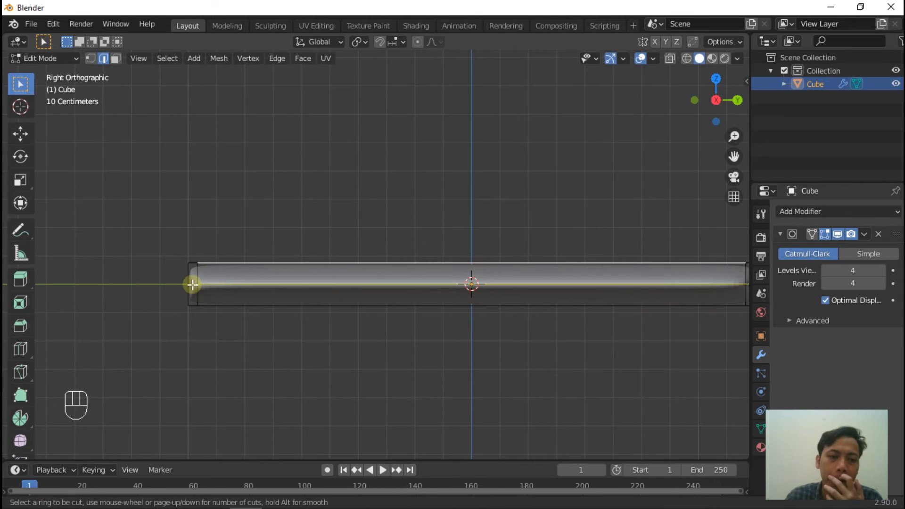
key(2)
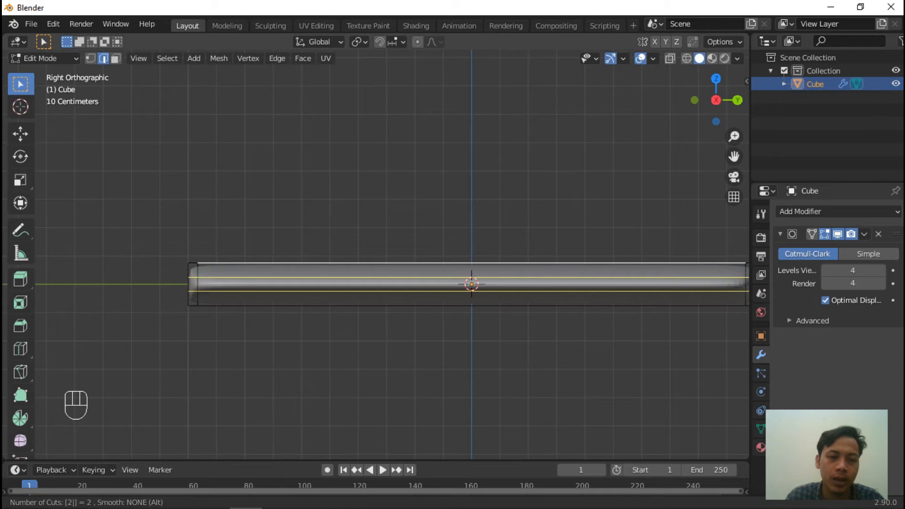
click(192, 284)
click(192, 284)
- Scale the two horizontal edge loops apart along global Z until they lie close to the slab's upper and lower faces
key(s)
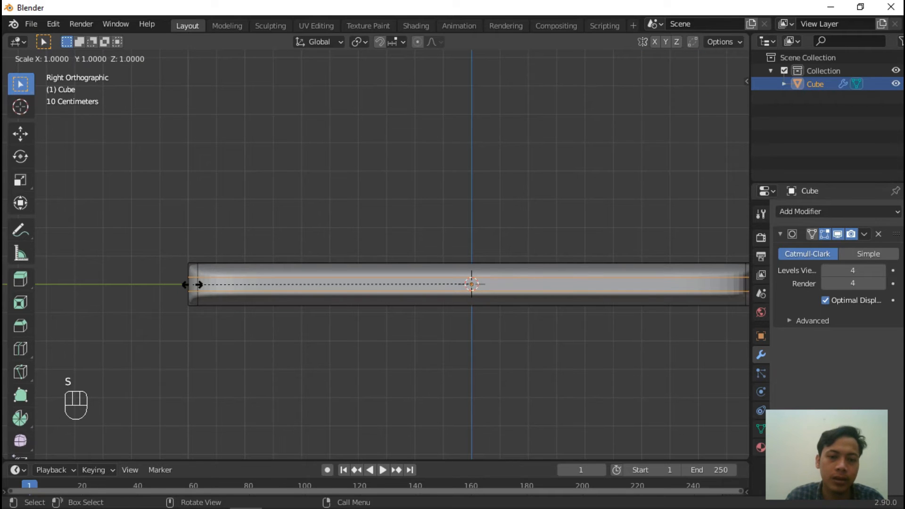
key(z)
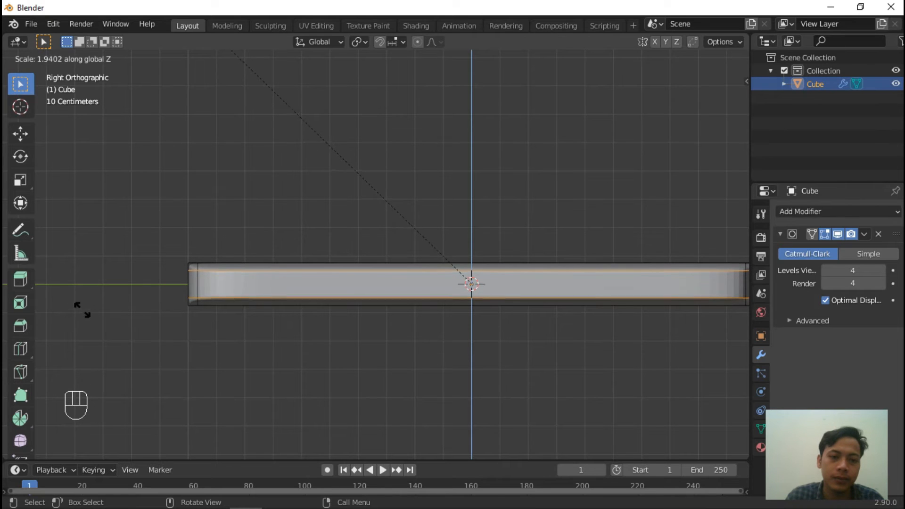
right_click(54, 149)
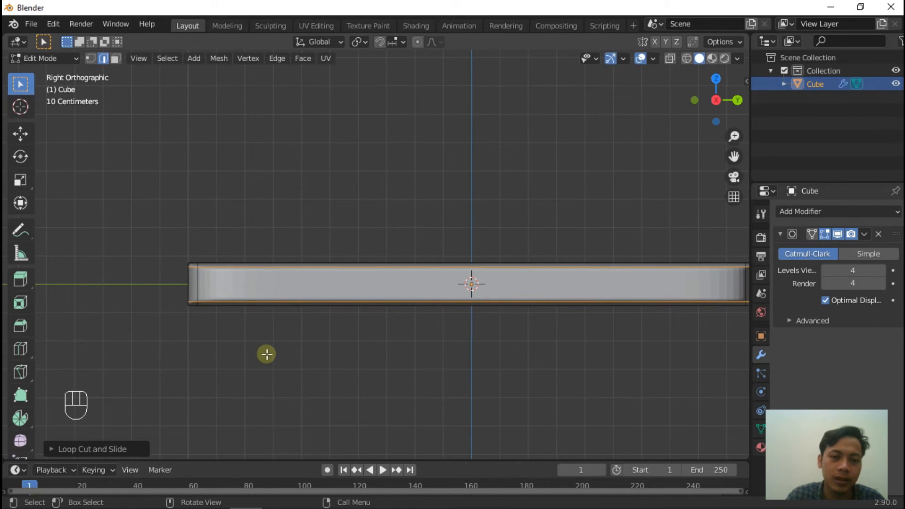
scroll(265, 354, down, 3)
middle_drag(279, 350, 299, 352)
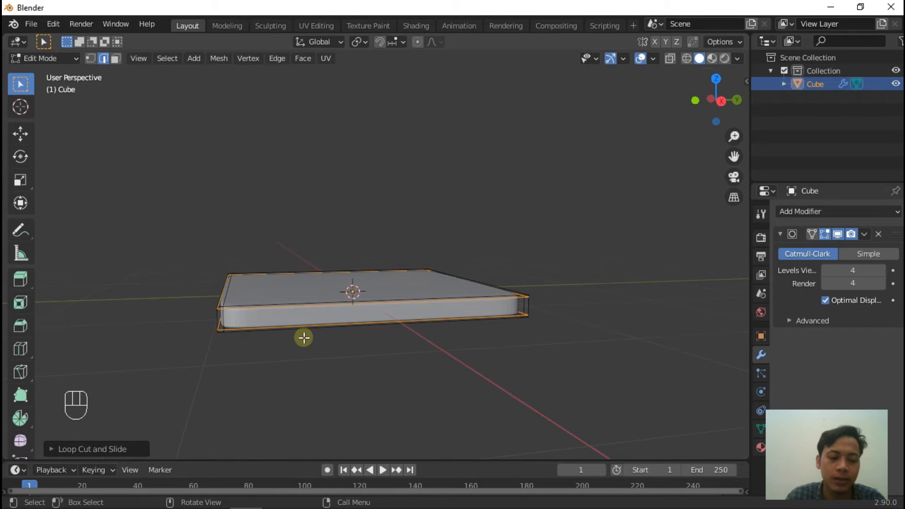
- Examine the slab's smoothed corners and edges from several angles in Object Mode and Edit Mode
key(Tab)
click(388, 214)
middle_drag(389, 214, 240, 334)
click(358, 358)
key(Tab)
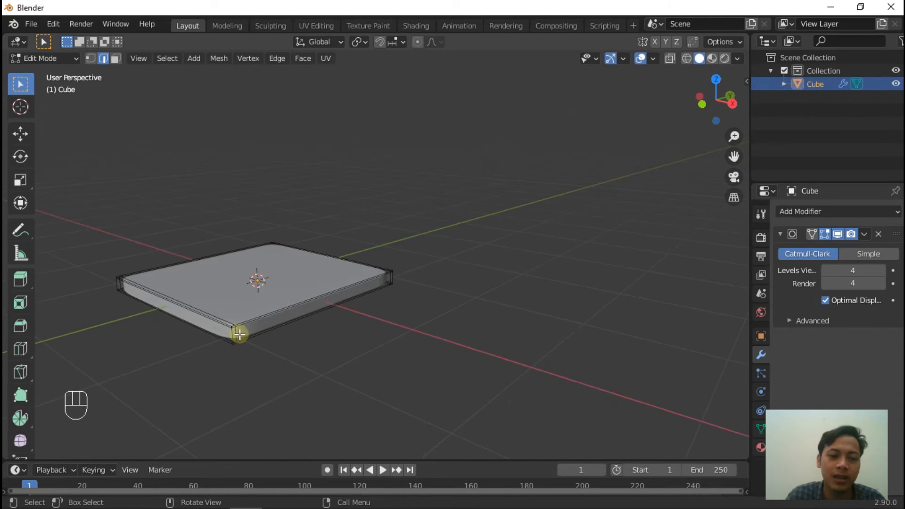
scroll(250, 327, up, 5)
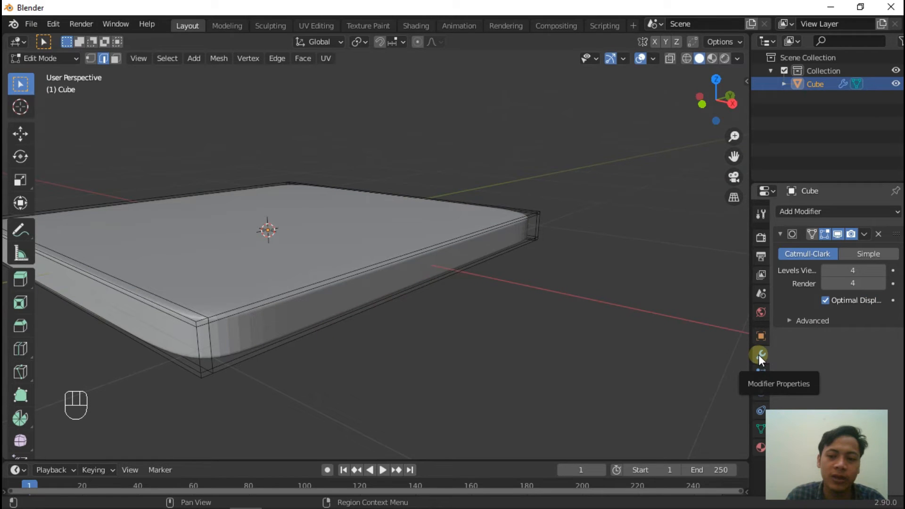
middle_drag(472, 332, 500, 324)
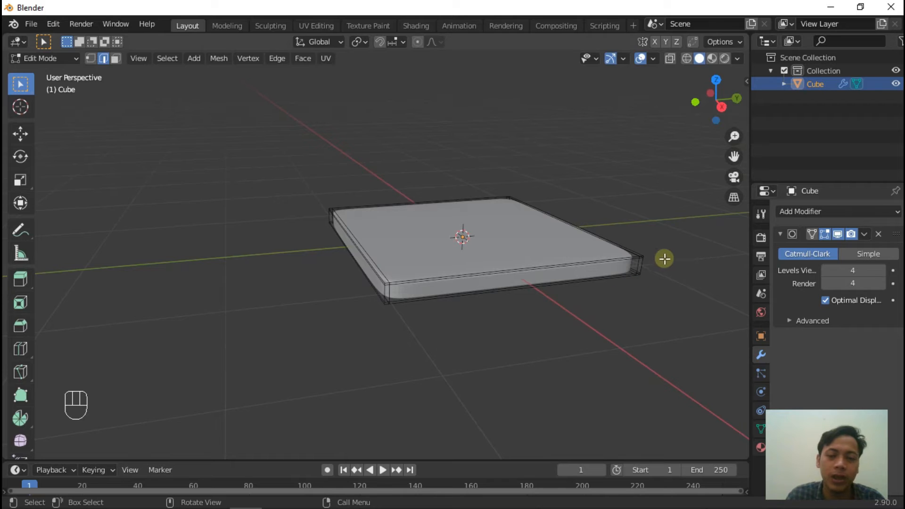
middle_drag(684, 231, 674, 237)
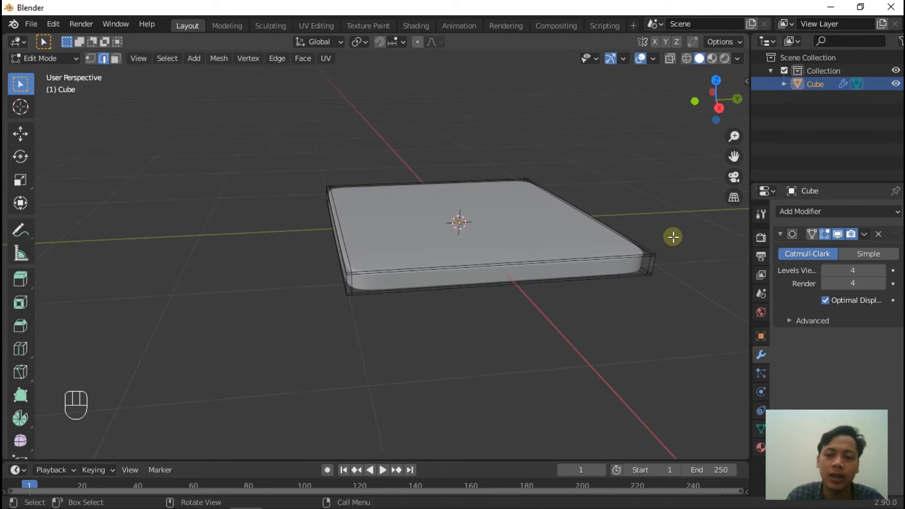
- Return to Object Mode and deselect the finished slab
key(Tab)
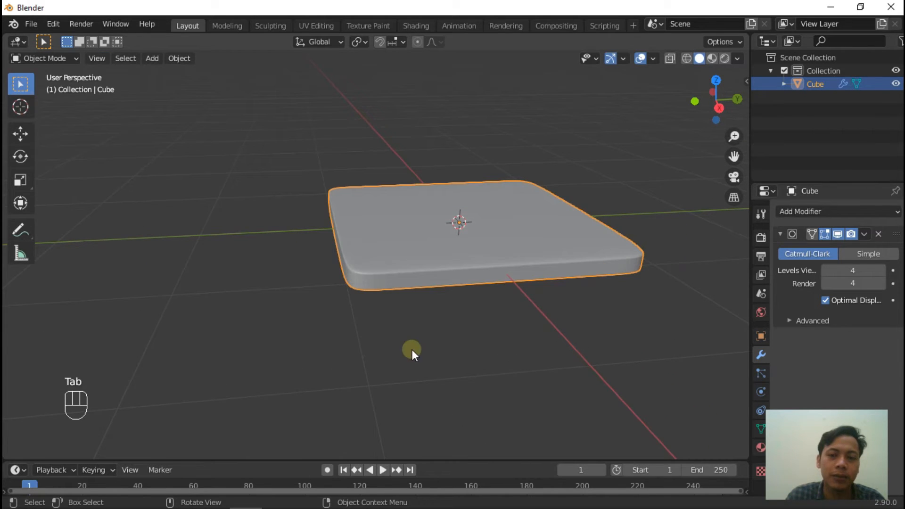
click(485, 315)
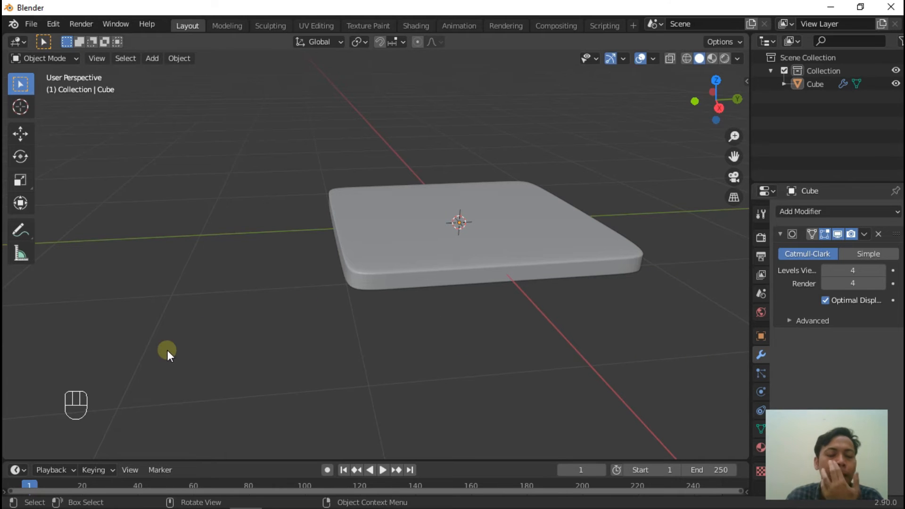
middle_drag(202, 248, 241, 232)
scroll(198, 171, up, 2)
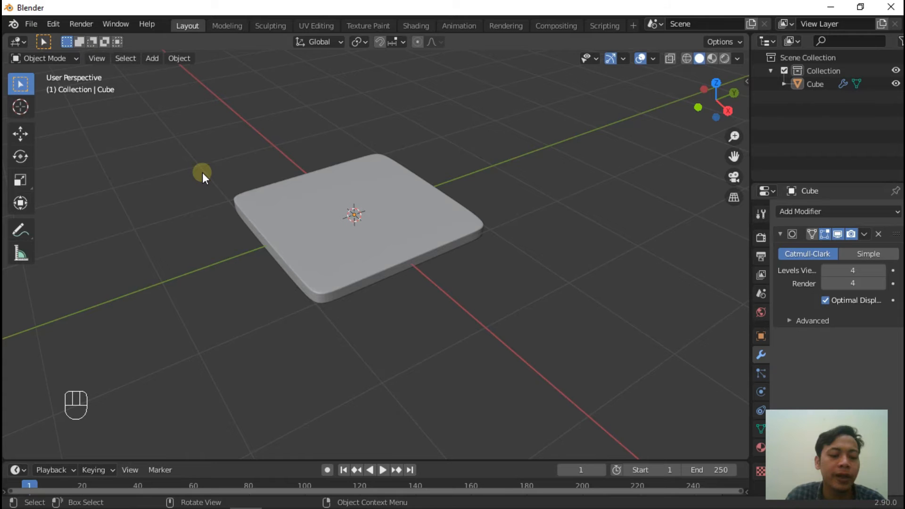
- Add a cube at the slab's centre and scale it down uniformly until it is hidden inside the slab
key(shift+a)
mouse_move(208, 188)
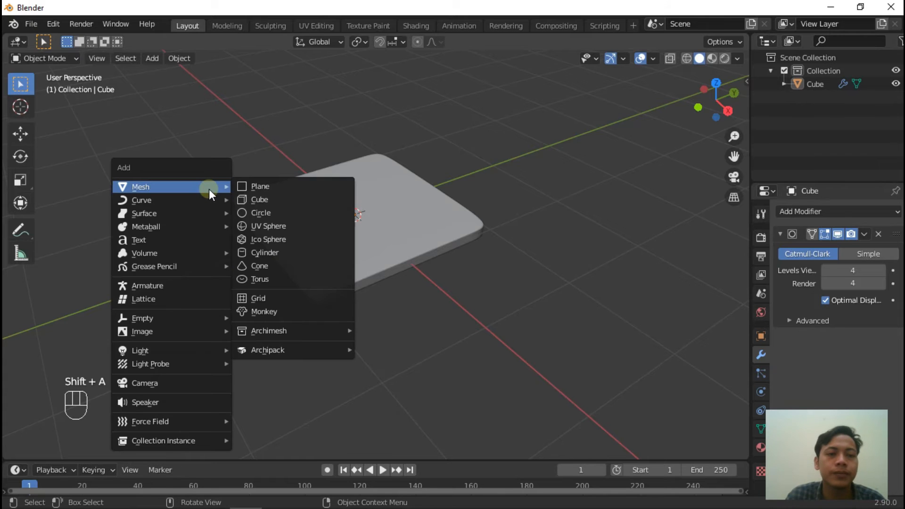
click(259, 200)
key(s)
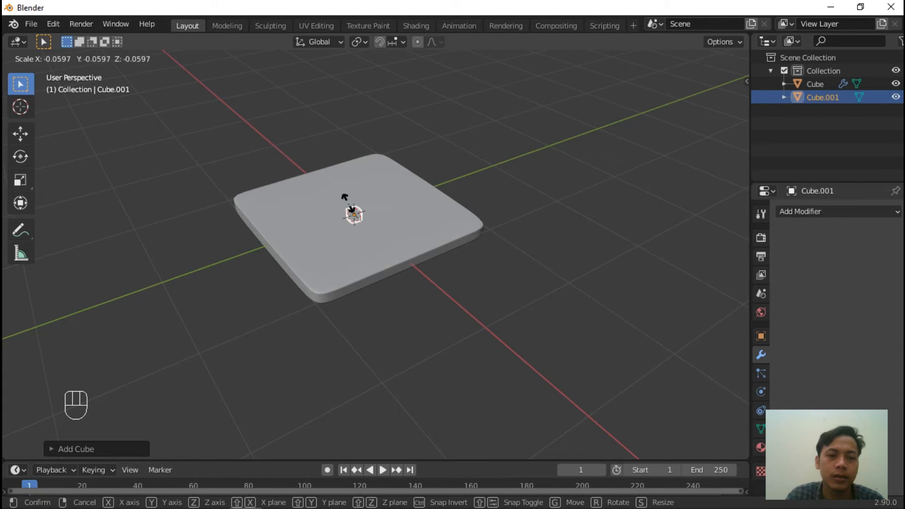
click(352, 198)
- Try raising the small cube about 0.23 m along global Z above the slab, and undo the move
scroll(353, 196, up, 3)
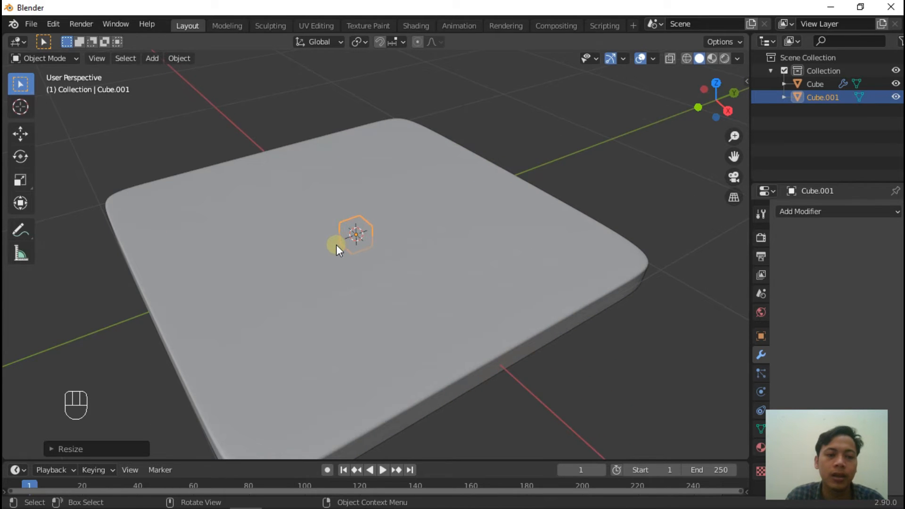
key(g)
key(z)
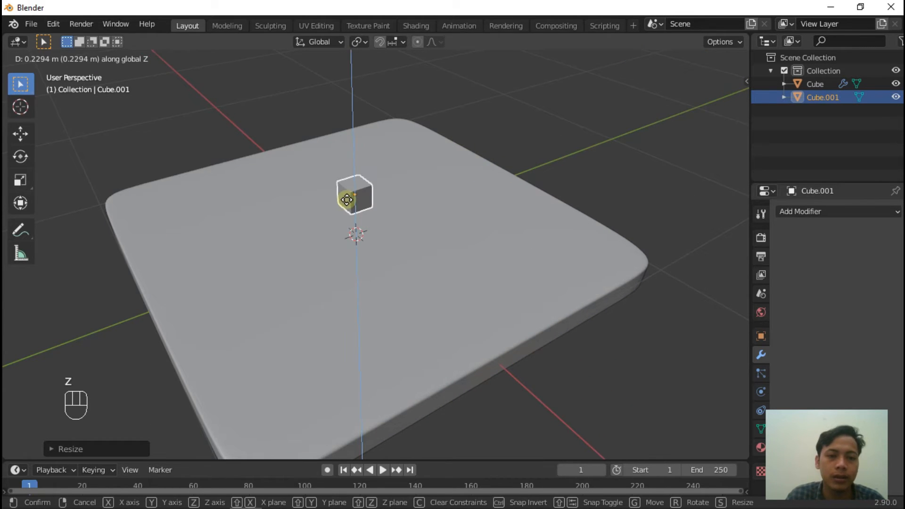
click(347, 198)
middle_drag(330, 217, 361, 190)
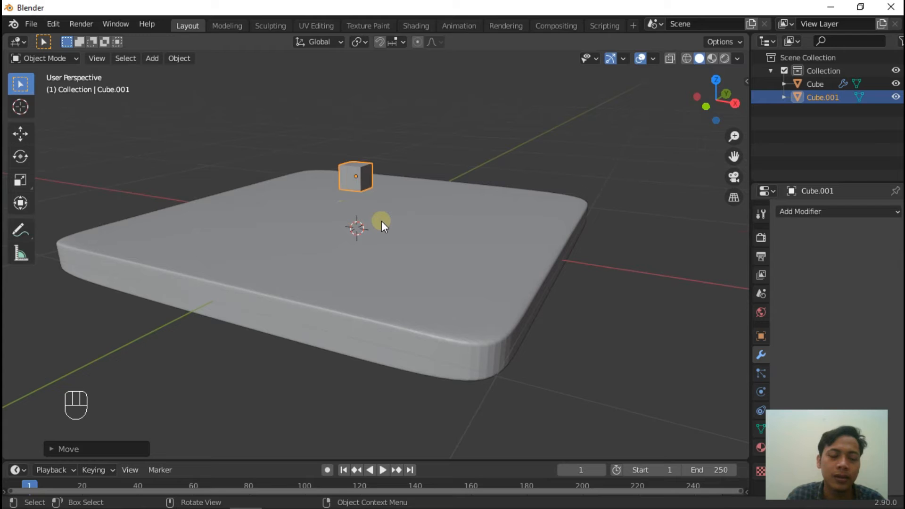
key(ctrl)
key(ctrl+z)
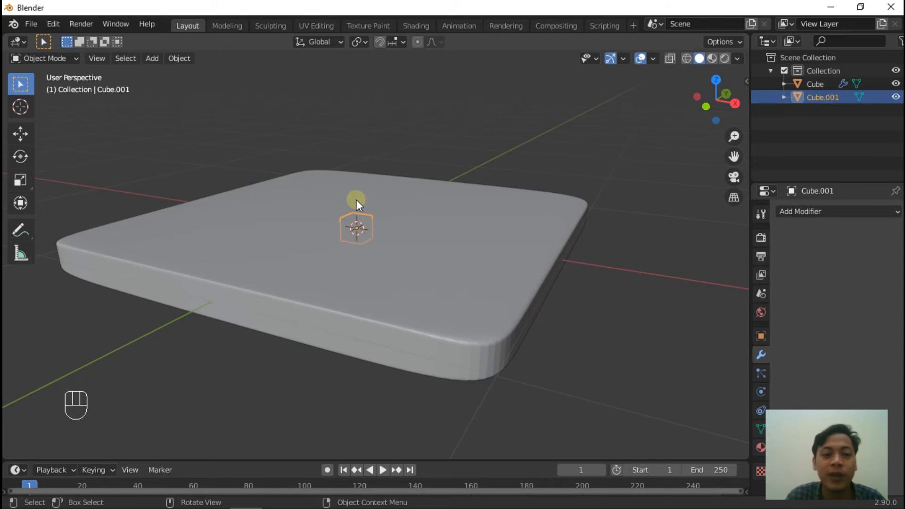
scroll(359, 236, up, 4)
scroll(334, 284, down, 5)
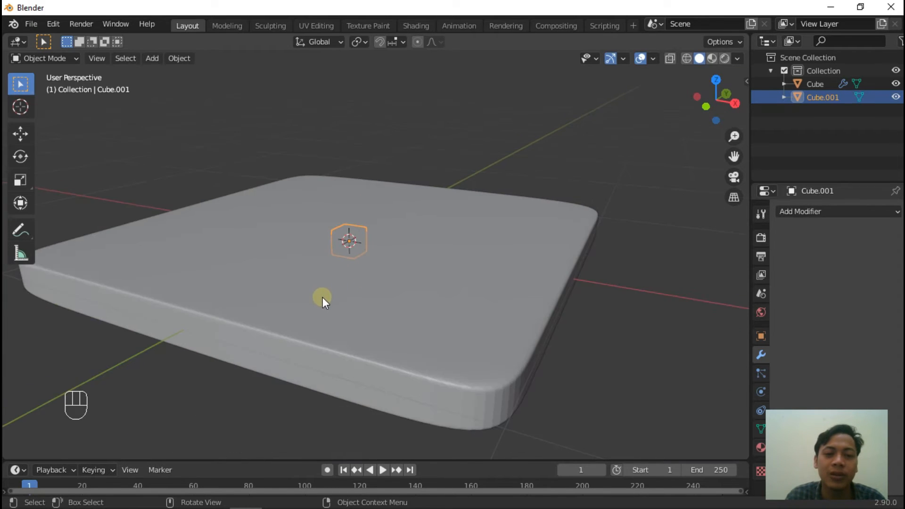
middle_drag(237, 369, 288, 363)
scroll(188, 258, up, 2)
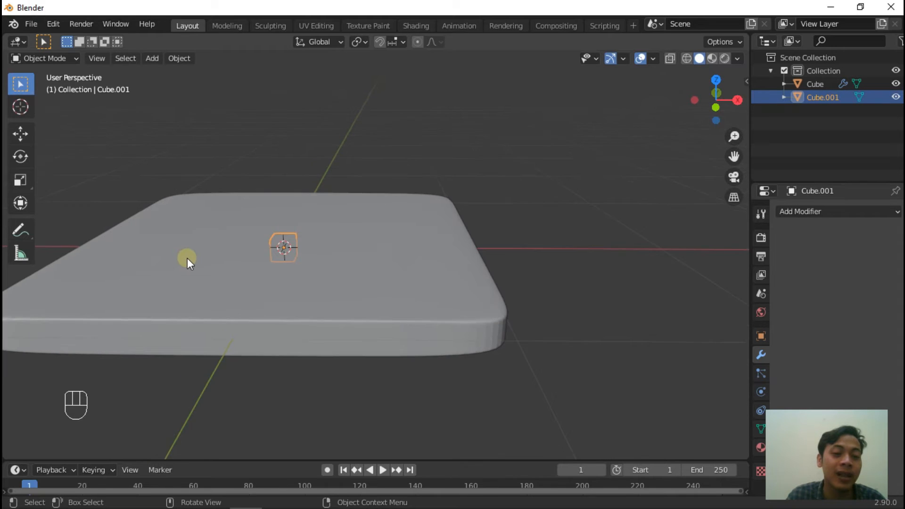
scroll(251, 258, down, 3)
mouse_move(260, 264)
middle_down()
mouse_move(273, 268)
mouse_move(267, 259)
middle_up()
scroll(266, 231, up, 3)
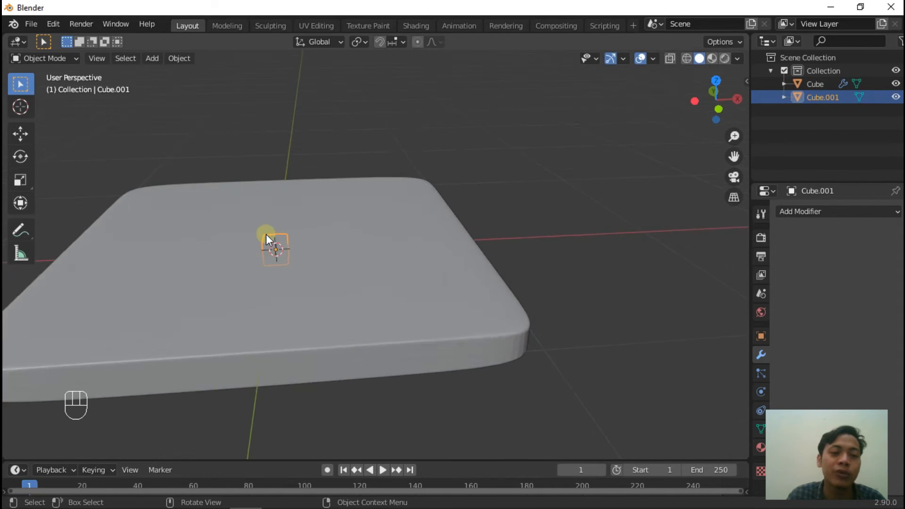
middle_drag(657, 268, 561, 246)
- Select the small cube hidden inside the slab and add a Mirror modifier to it
click(309, 215)
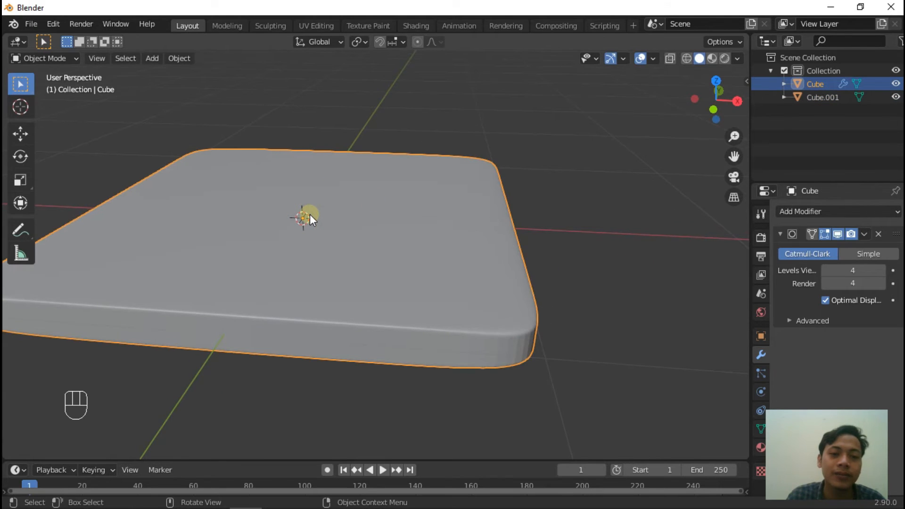
click(309, 216)
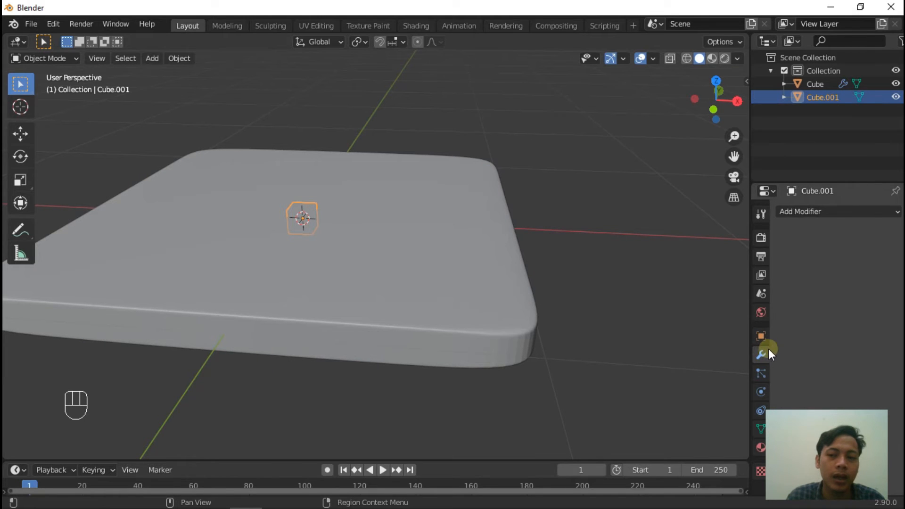
click(841, 212)
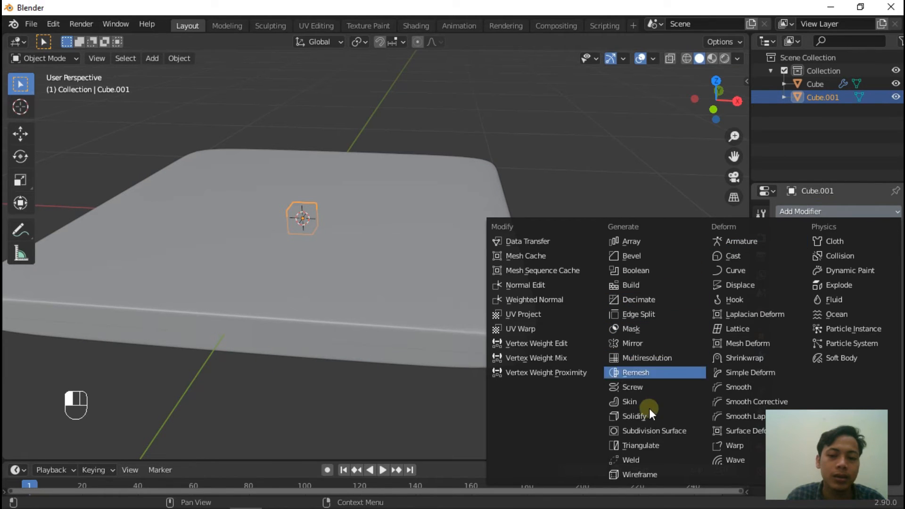
click(649, 346)
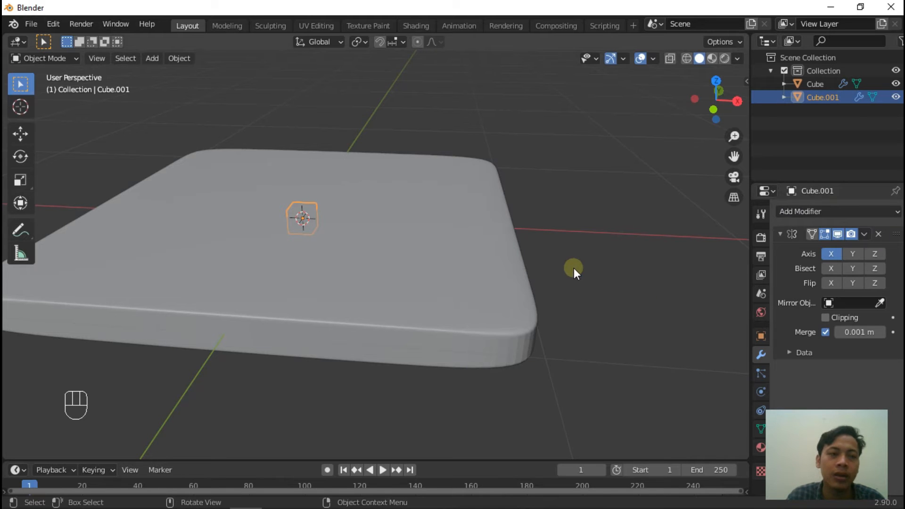
- Enter Edit Mode on the small cube and display it in wireframe shading from the top orthographic view
key(Tab)
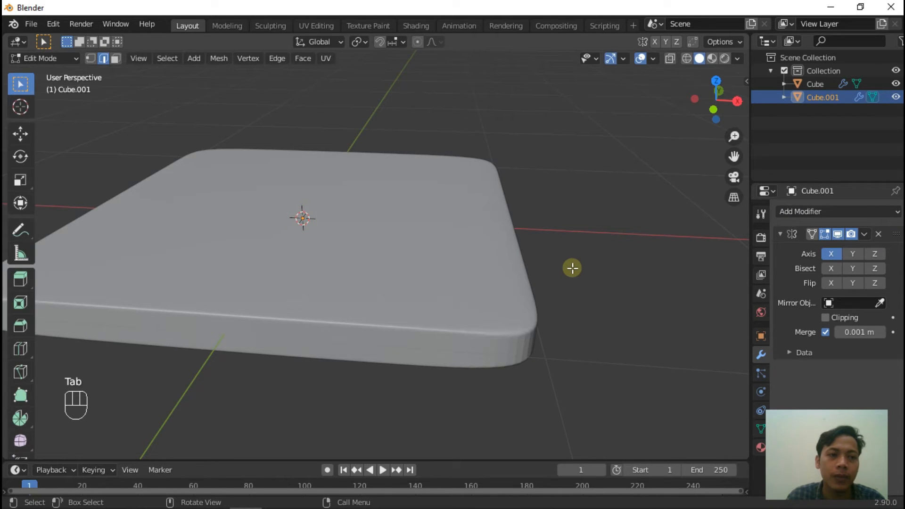
key(z)
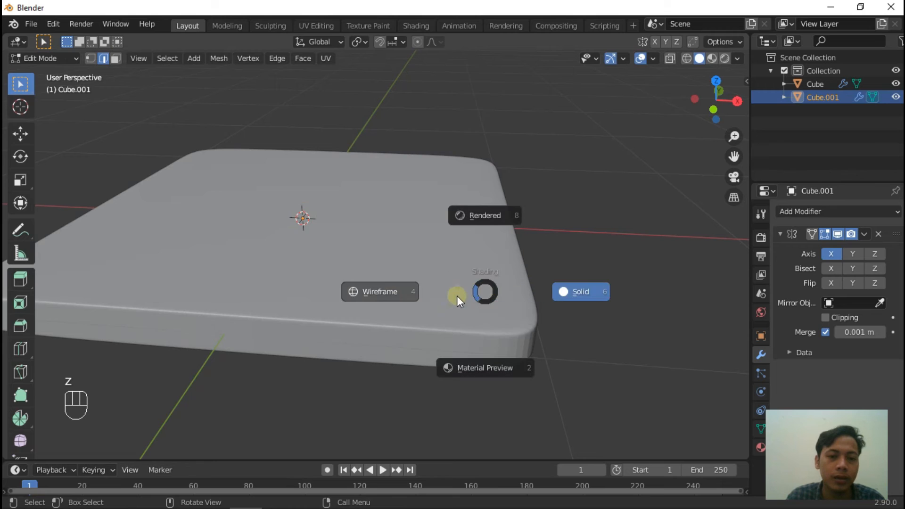
click(387, 299)
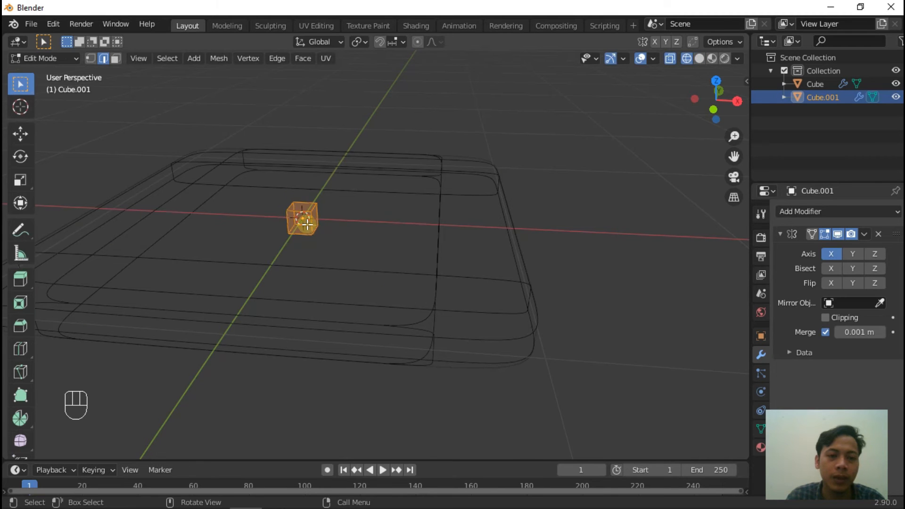
scroll(309, 229, down, 2)
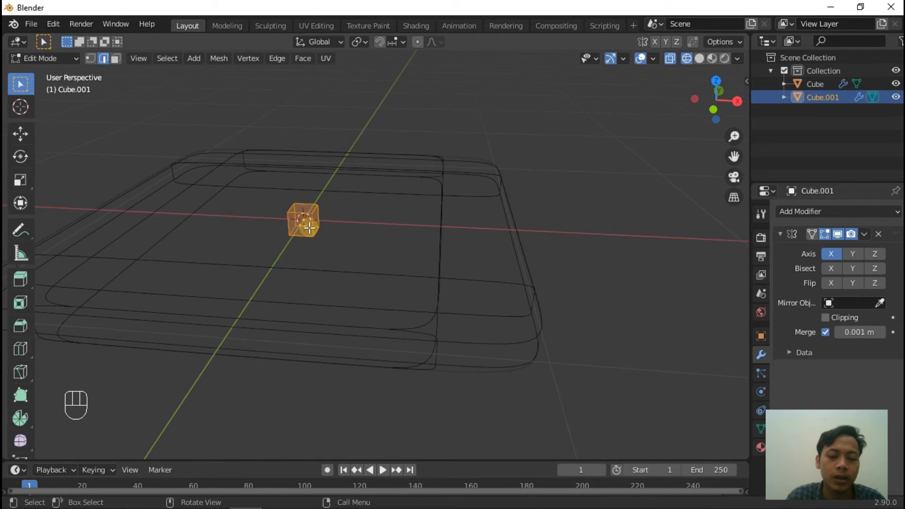
key(KP_7)
scroll(312, 229, down, 2)
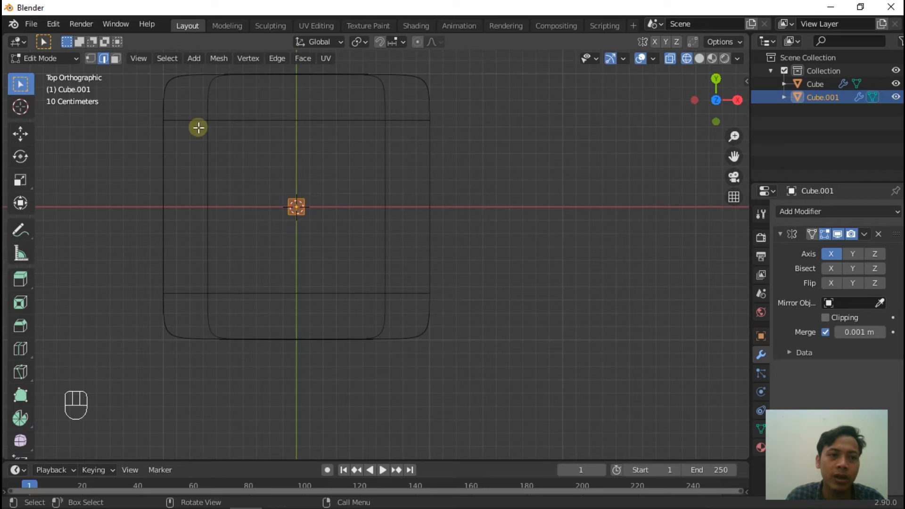
- Move the small cube's mesh along positive X and negative Y into the slab's corner, enabling the Mirror modifier's Y axis for four copies
click(21, 134)
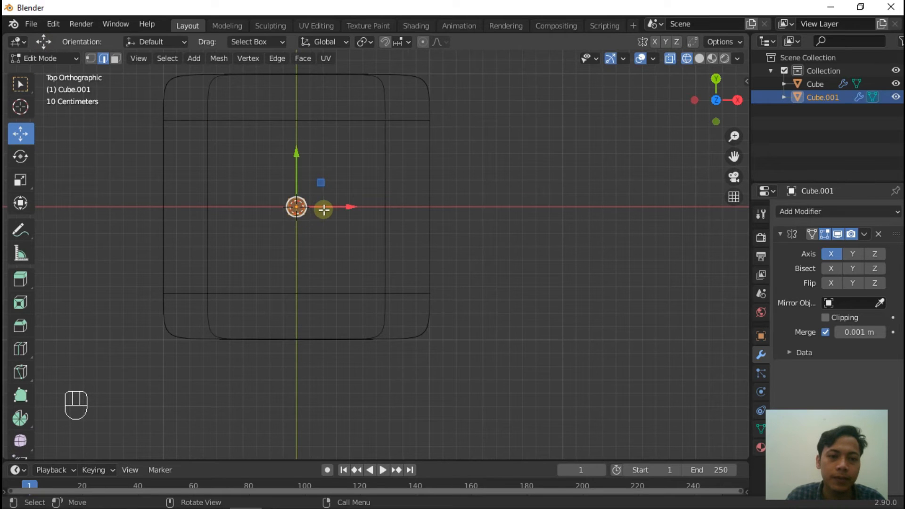
drag(349, 204, 402, 217)
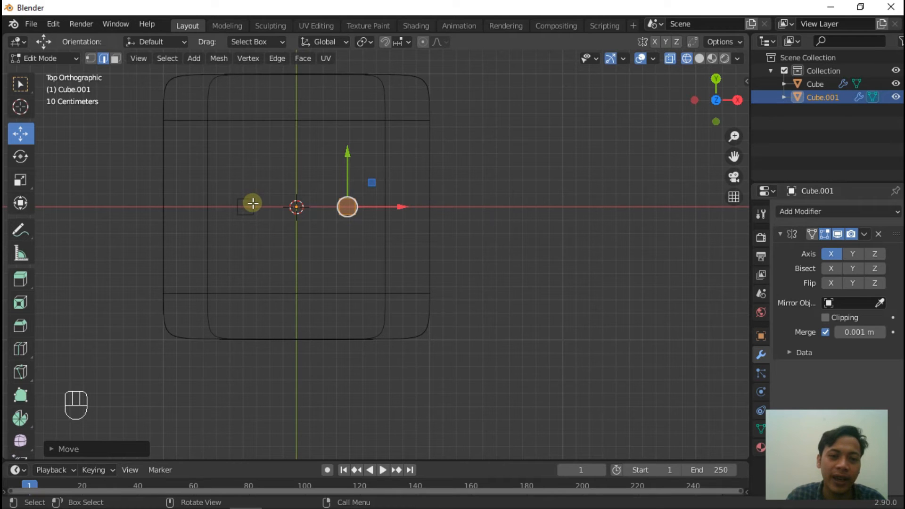
drag(349, 148, 368, 249)
click(855, 253)
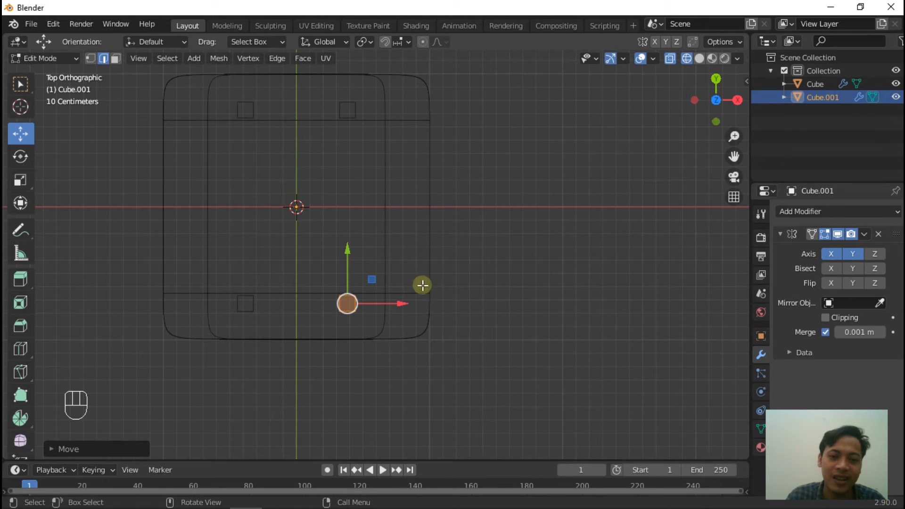
drag(400, 306, 462, 297)
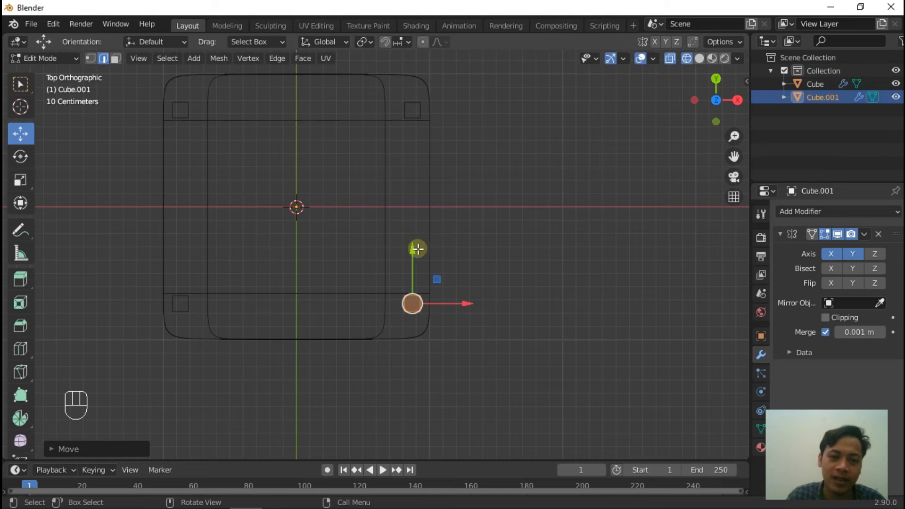
drag(415, 250, 413, 272)
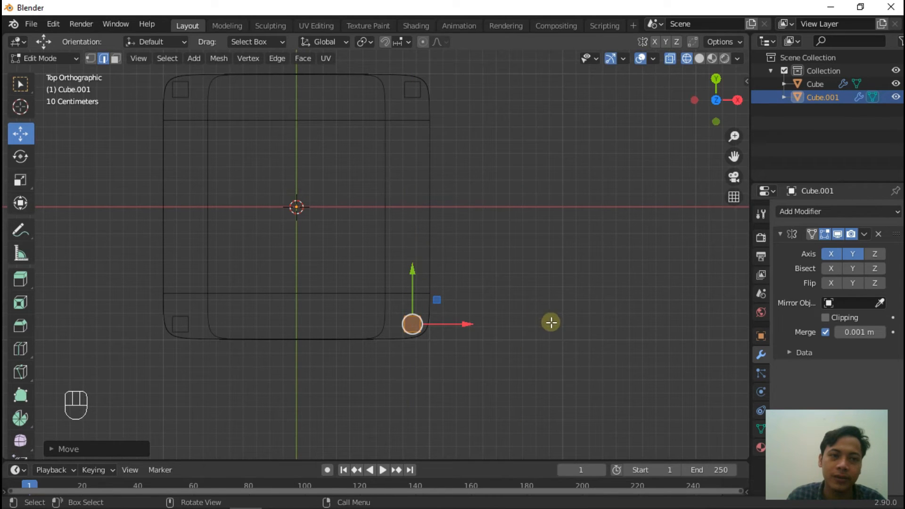
- In face select mode, move the corner cube's bottom face down along Z to form four long legs, and clear the selection
middle_drag(493, 382, 460, 321)
middle_drag(430, 400, 439, 372)
click(116, 58)
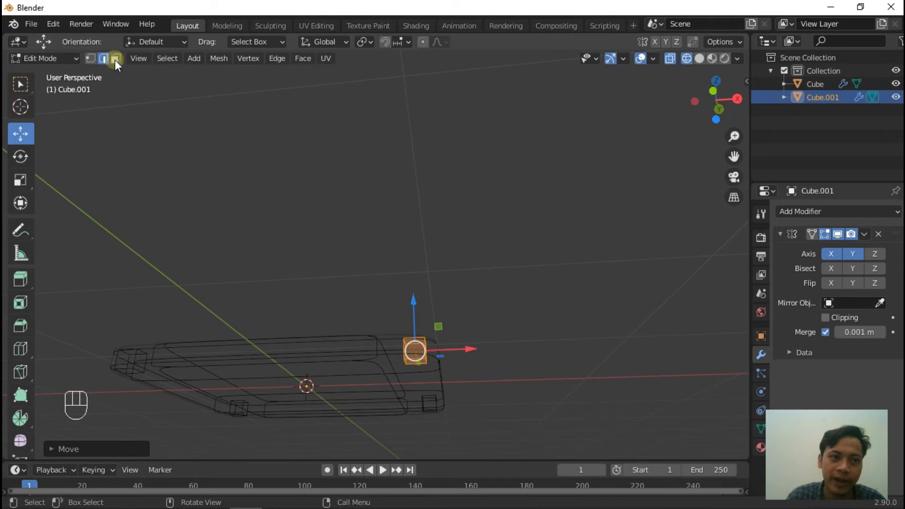
click(417, 361)
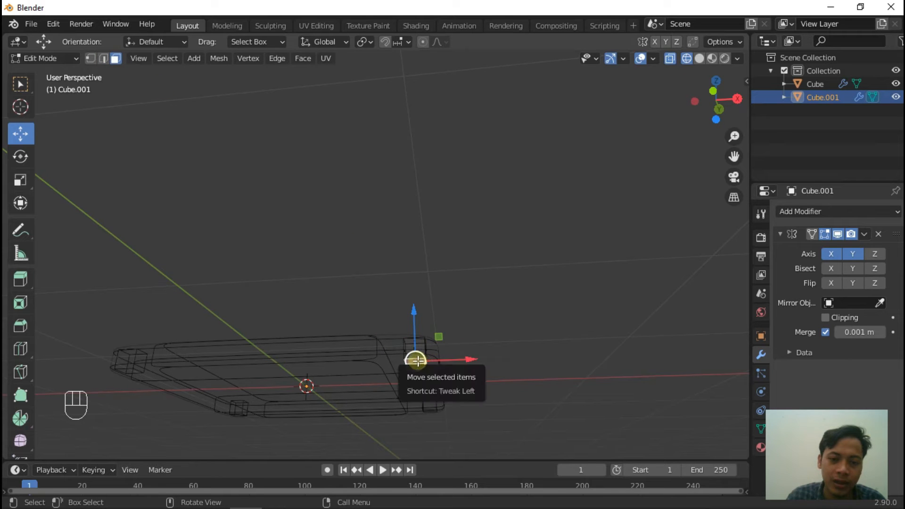
drag(415, 318, 414, 405)
scroll(415, 405, down, 5)
middle_drag(445, 392, 424, 354)
mouse_move(424, 358)
mouse_down()
mouse_move(425, 384)
mouse_move(426, 356)
mouse_up()
scroll(438, 397, up, 5)
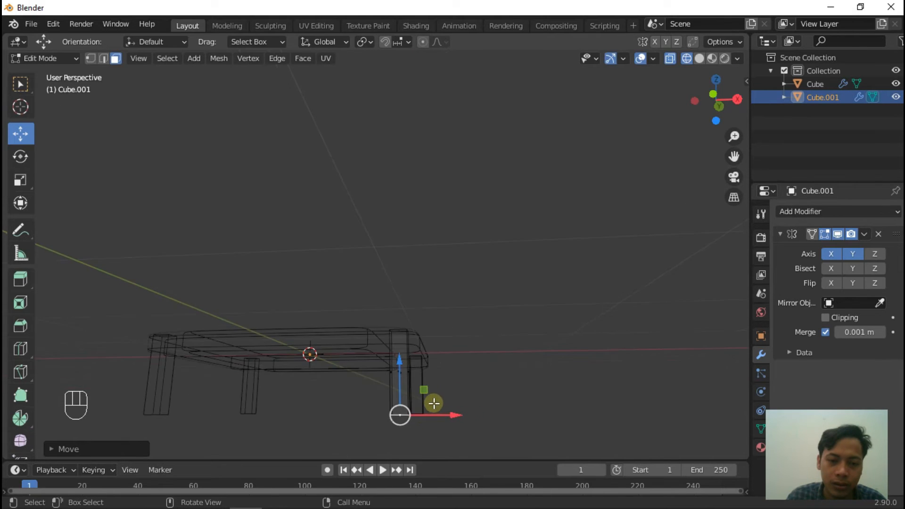
middle_drag(486, 390, 457, 427)
drag(391, 353, 391, 367)
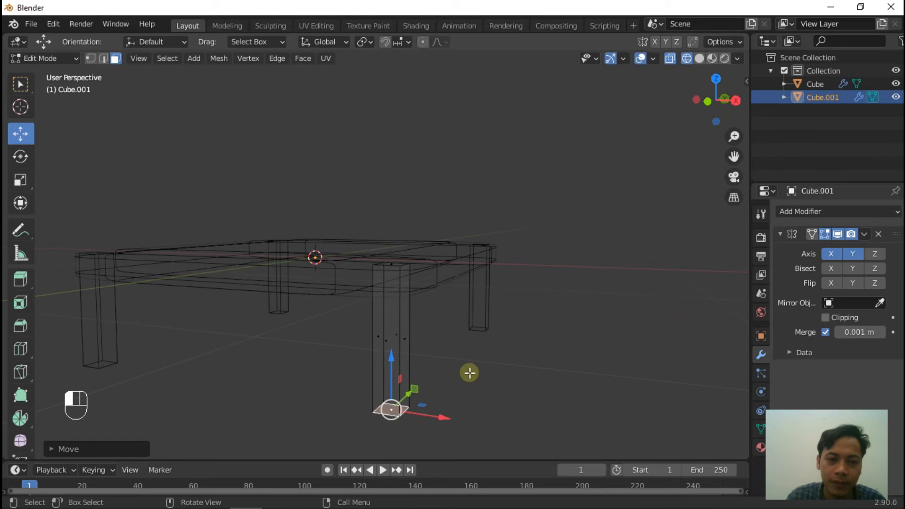
click(470, 374)
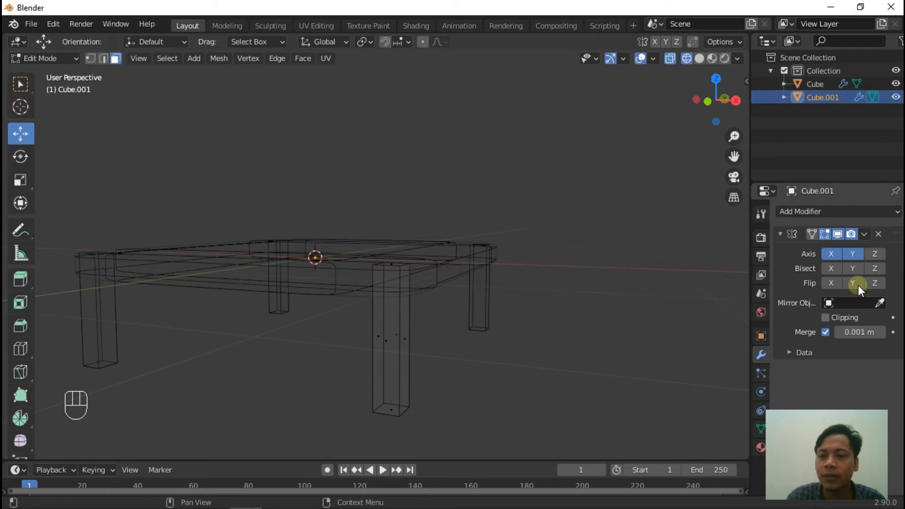
- Try mirroring the legs on the Z axis as well, and turn that axis off again
click(876, 254)
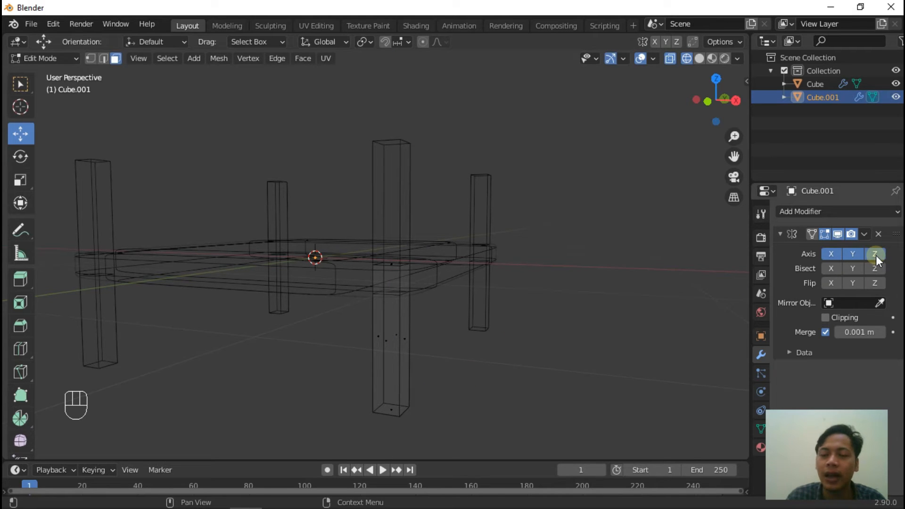
click(876, 256)
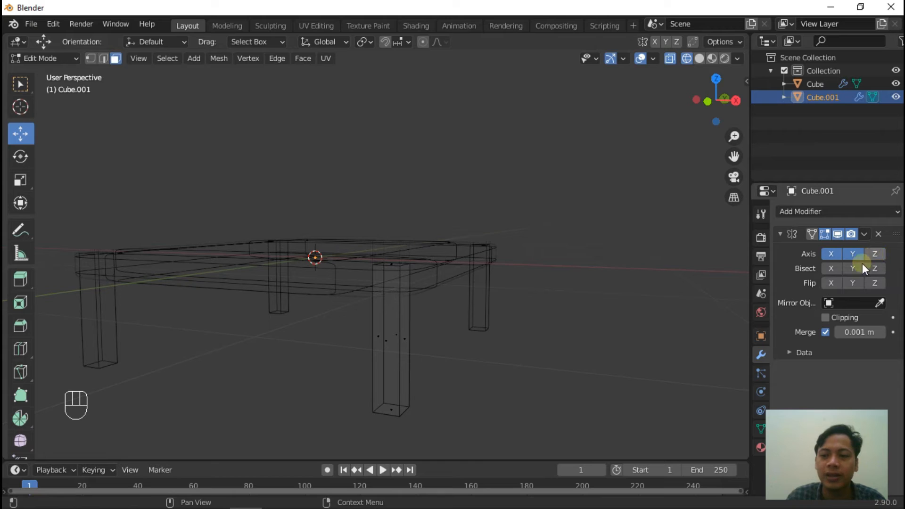
scroll(582, 336, down, 1)
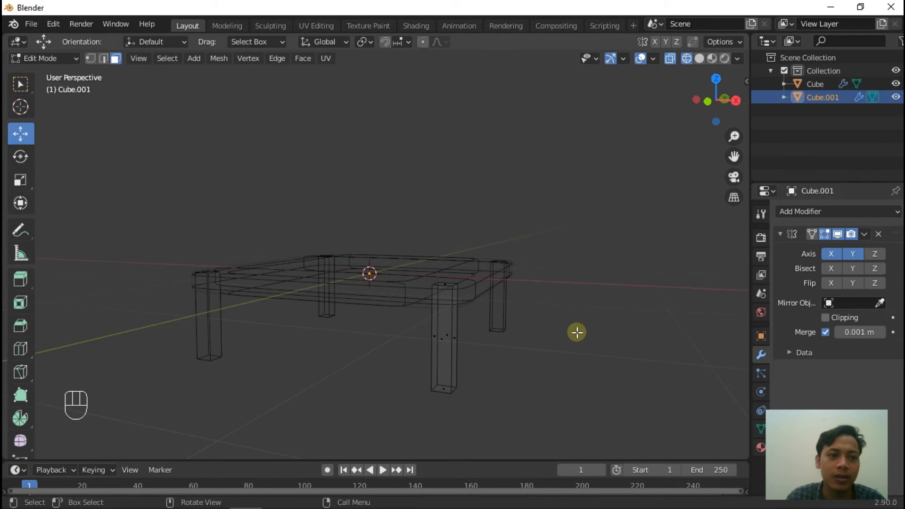
- Switch to solid shading and examine the four legs and the slab's underside from several angles
key(z)
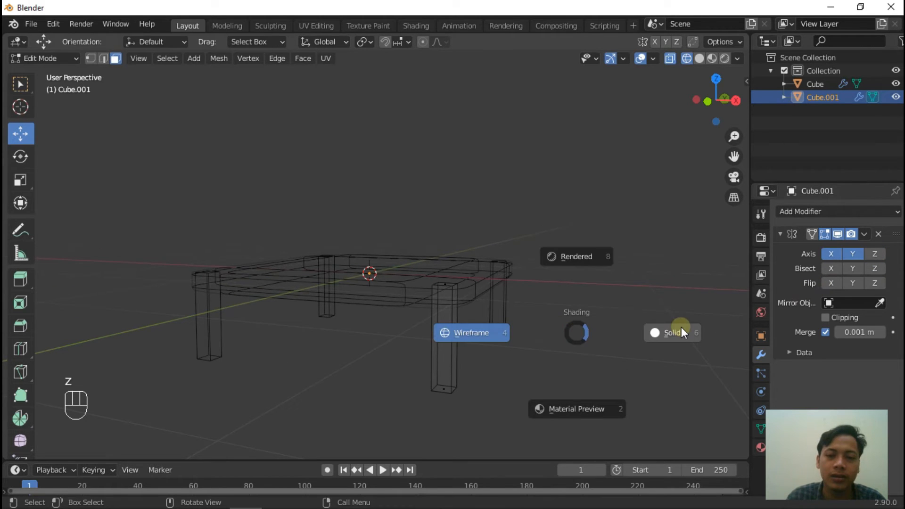
click(679, 327)
scroll(624, 250, down, 3)
middle_drag(625, 260, 368, 259)
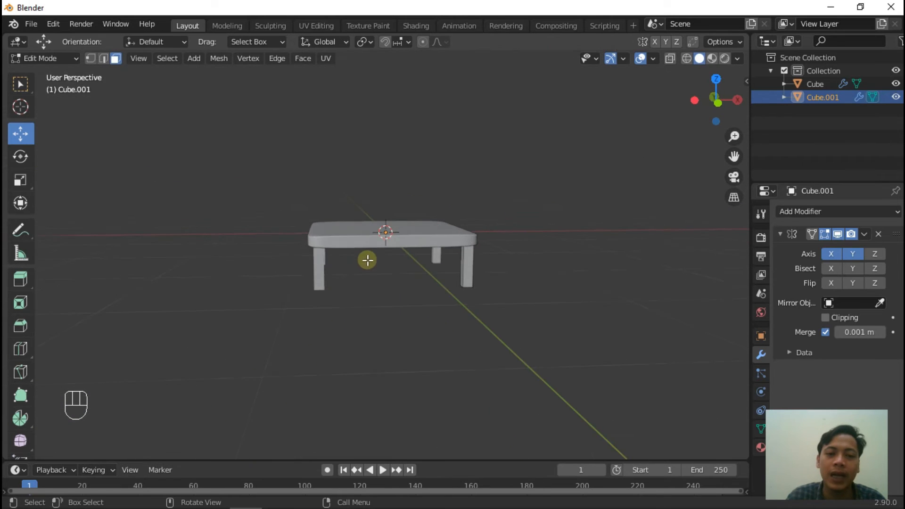
scroll(490, 258, up, 6)
middle_drag(504, 280, 434, 241)
scroll(416, 261, up, 1)
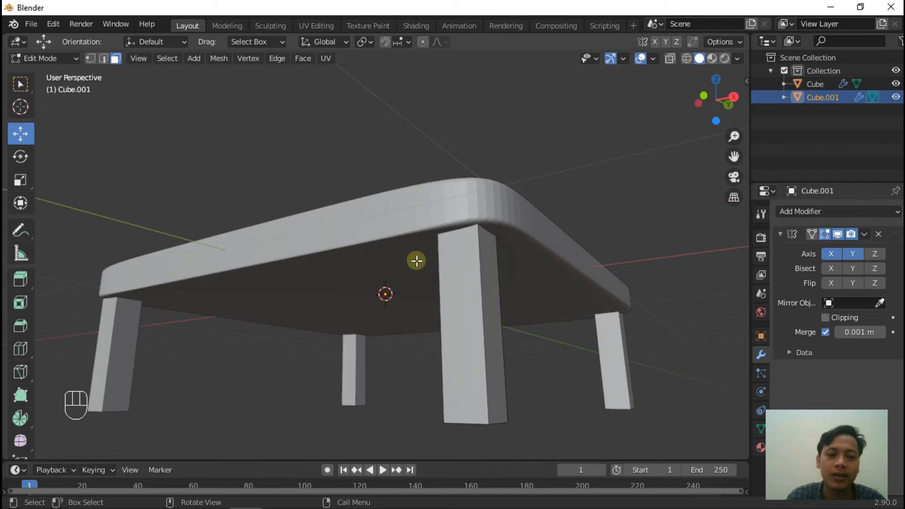
scroll(411, 267, down, 4)
scroll(424, 283, up, 3)
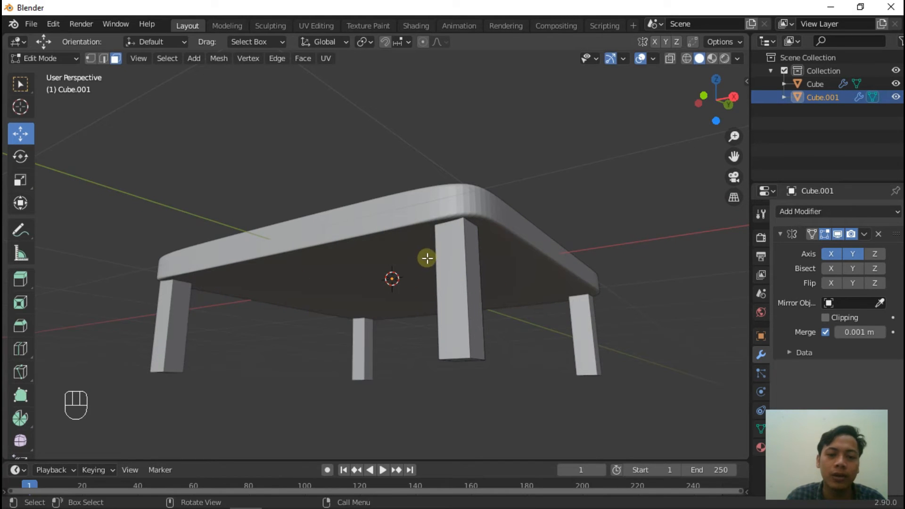
scroll(261, 271, down, 4)
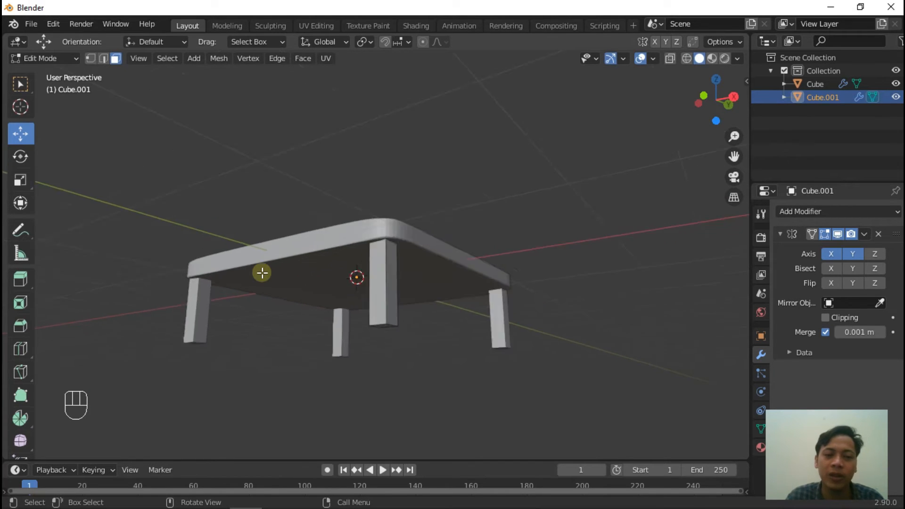
middle_drag(262, 272, 297, 289)
scroll(297, 288, up, 5)
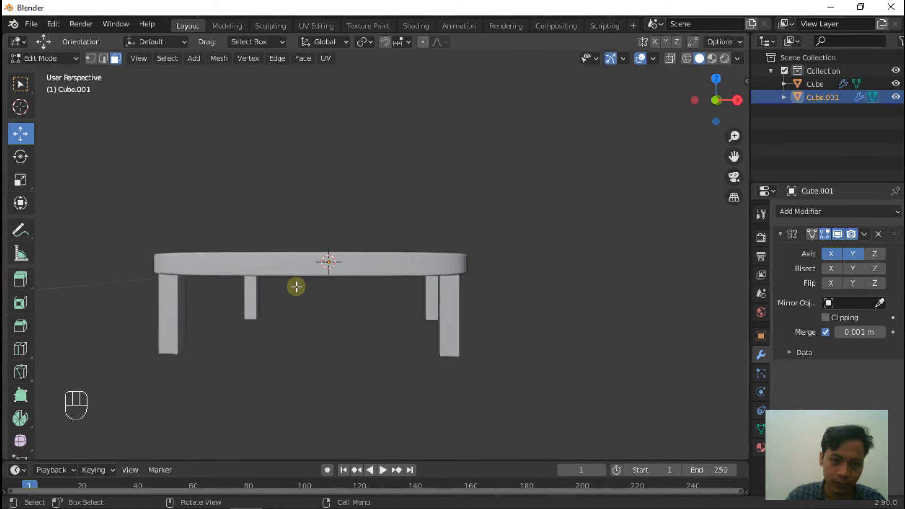
scroll(296, 287, down, 5)
middle_drag(238, 296, 257, 319)
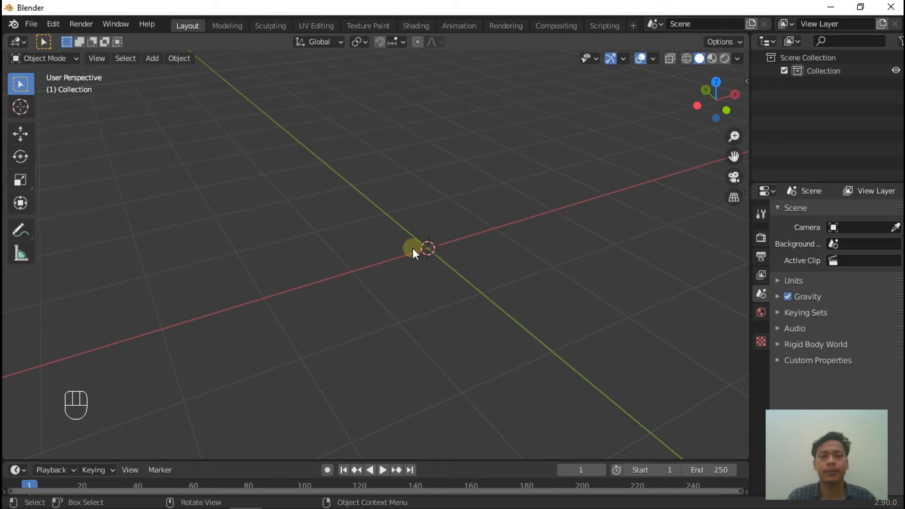
- Add a plane mesh at the centre of the empty scene
scroll(396, 246, down, 3)
key(shift+a)
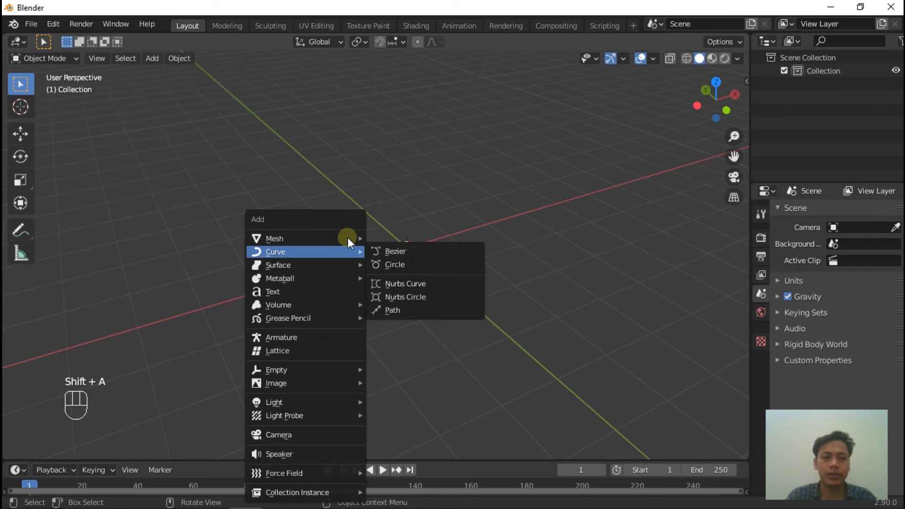
mouse_move(347, 239)
click(400, 237)
mouse_move(454, 223)
middle_down()
mouse_move(538, 281)
mouse_move(451, 289)
mouse_move(503, 194)
mouse_move(439, 227)
mouse_move(467, 231)
middle_up()
scroll(464, 231, up, 1)
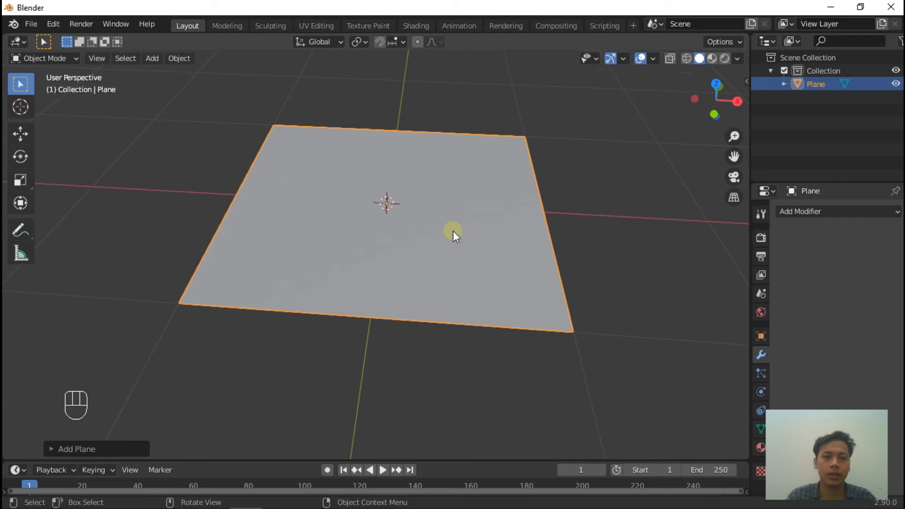
scroll(454, 231, down, 2)
- In edge select mode, extrude two adjacent edges of the plane 1.5 m up along Z to form the room's two walls
key(Tab)
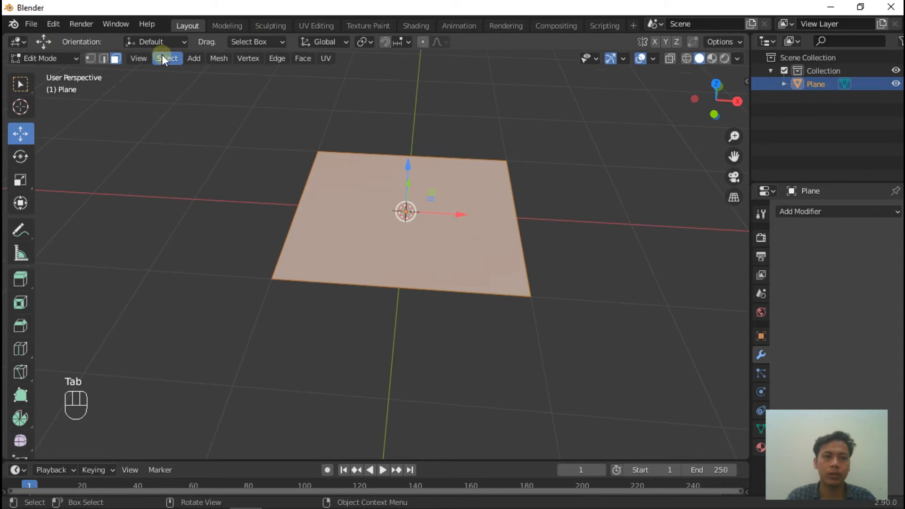
click(103, 58)
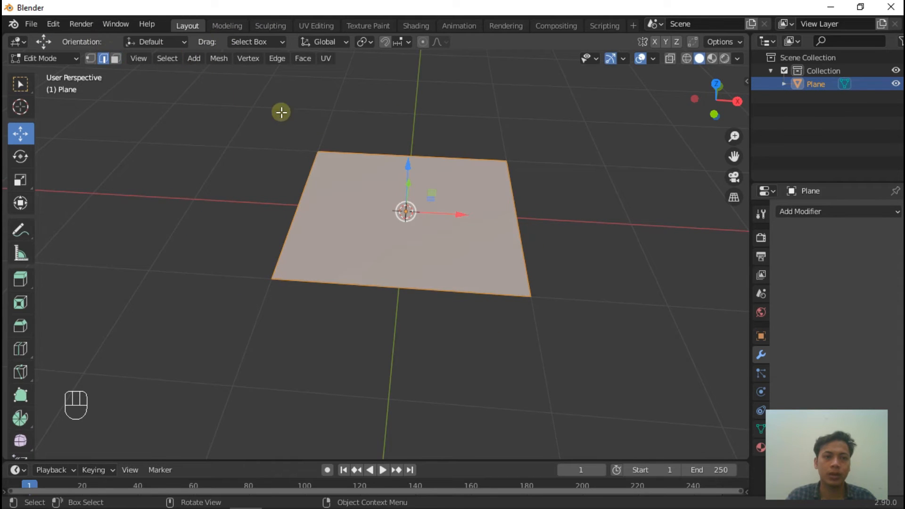
click(312, 172)
shift+click(373, 157)
key(e)
text(z)
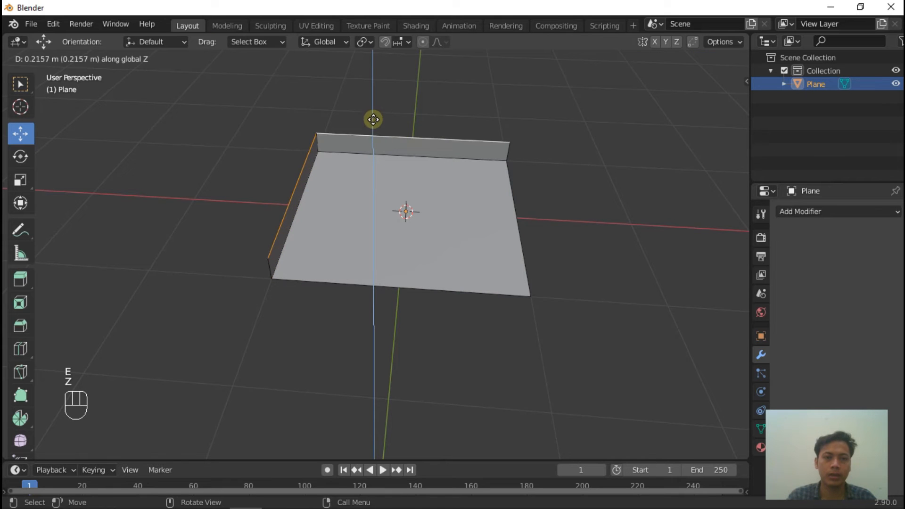
text(1.5)
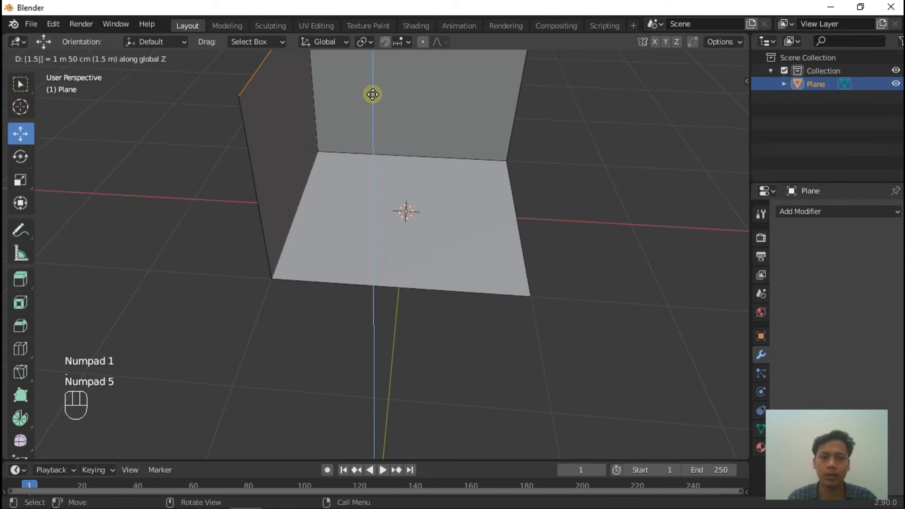
key(Return)
- In Object Mode, add a Solidify modifier to the floor and walls with a thickness of 0.04 m
scroll(372, 83, down, 5)
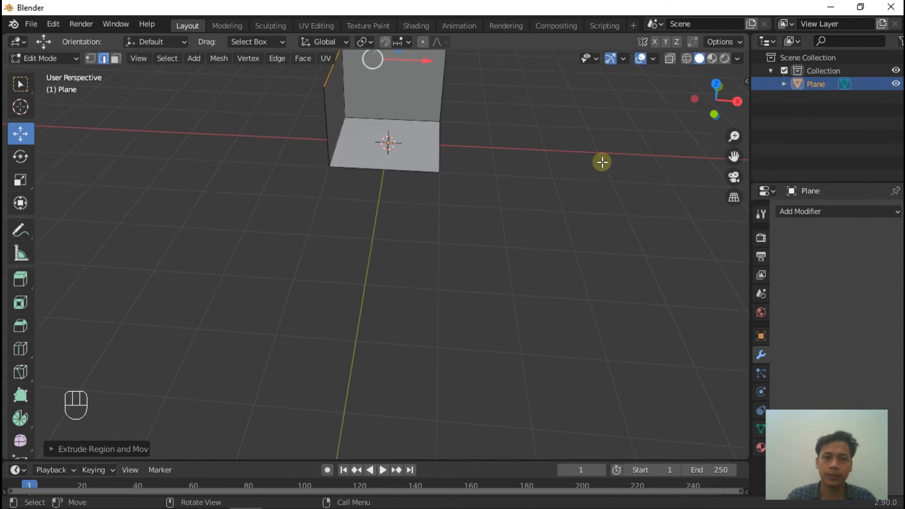
middle_drag(602, 162, 521, 137)
scroll(521, 138, down, 3)
scroll(511, 59, up, 7)
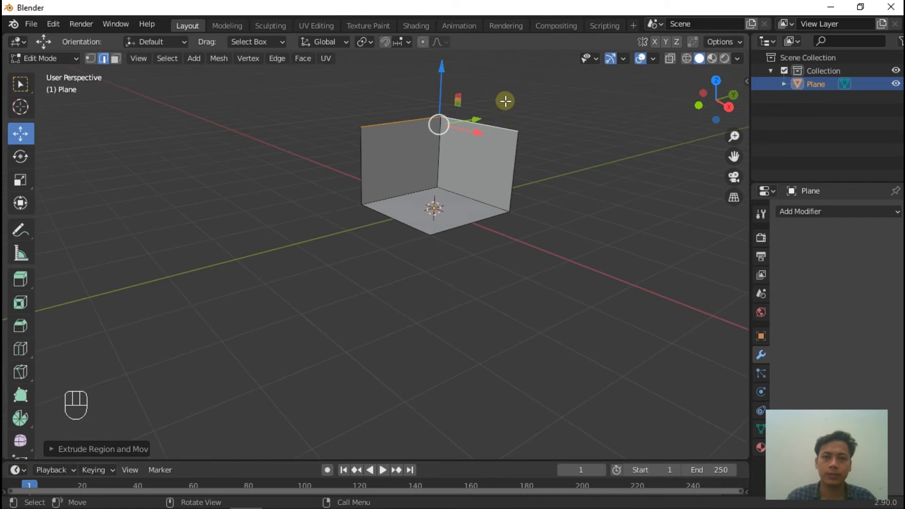
middle_drag(529, 297, 514, 298)
scroll(274, 267, up, 2)
scroll(289, 266, down, 2)
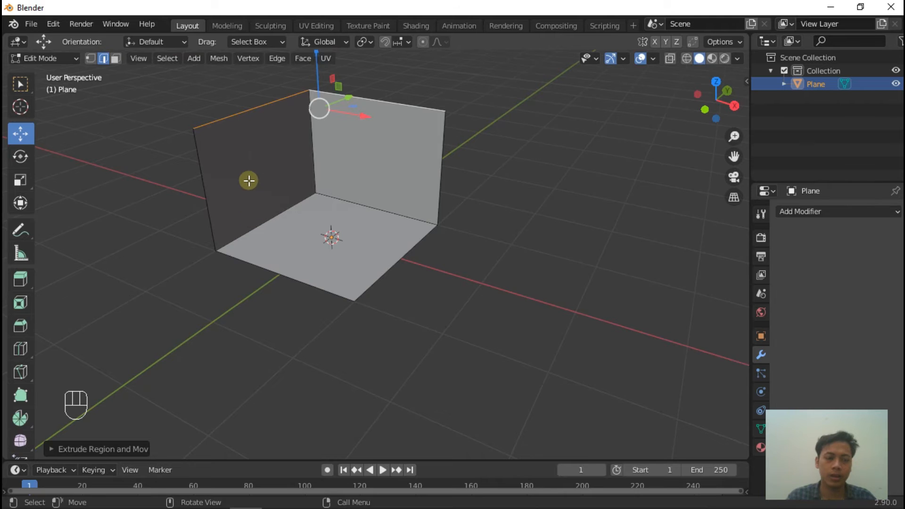
key(Tab)
scroll(519, 213, up, 3)
click(783, 211)
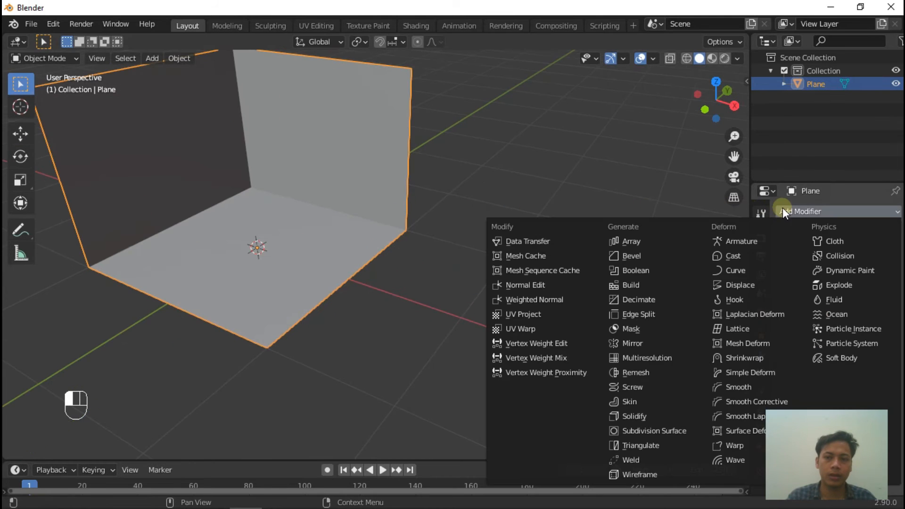
click(647, 415)
middle_drag(491, 239, 728, 275)
click(882, 270)
click(882, 270)
click(882, 270)
- Examine the thickened floor and walls from several angles in both Object and Edit Mode
scroll(518, 300, down, 3)
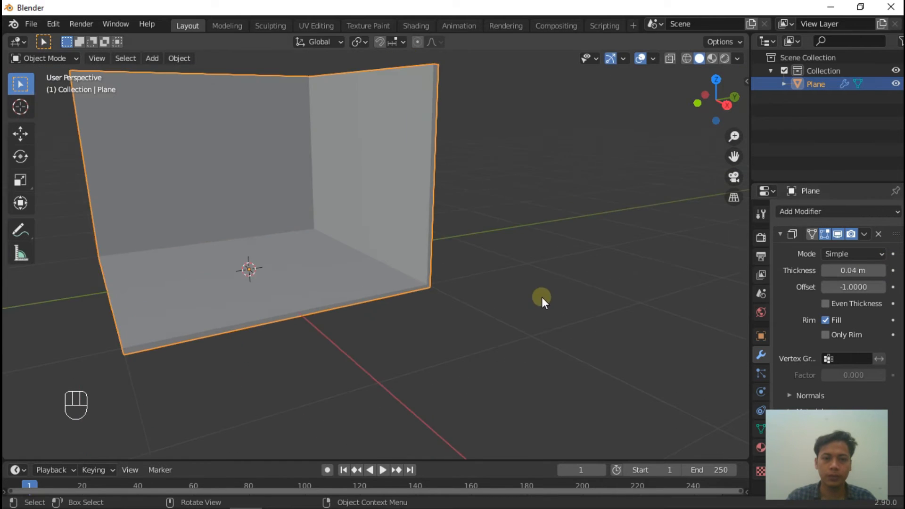
scroll(542, 297, down, 3)
middle_drag(436, 341, 479, 348)
key(Tab)
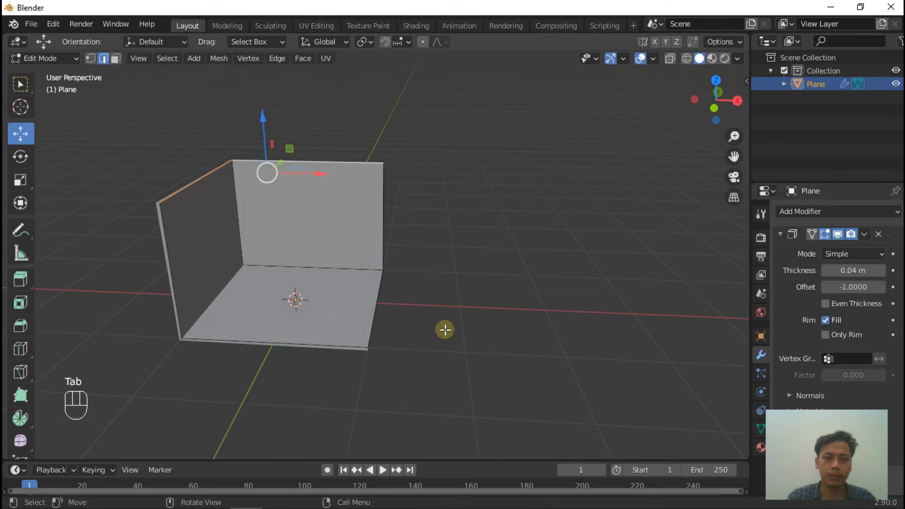
scroll(445, 330, up, 3)
middle_drag(497, 286, 457, 299)
scroll(438, 305, up, 1)
scroll(439, 309, down, 3)
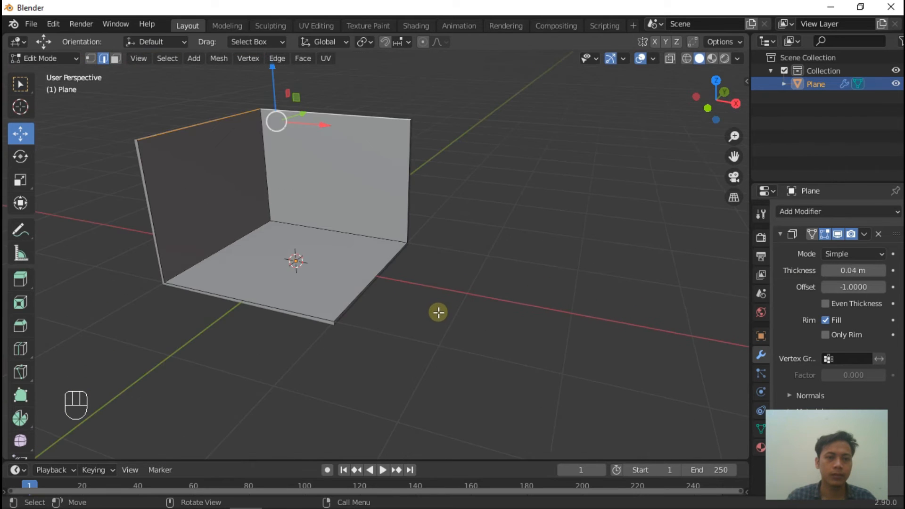
scroll(438, 312, down, 1)
scroll(218, 177, up, 2)
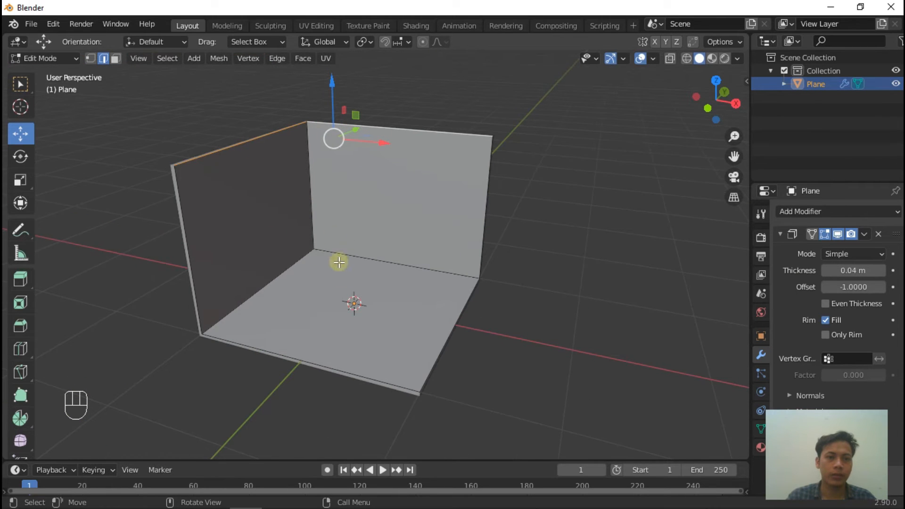
key(Tab)
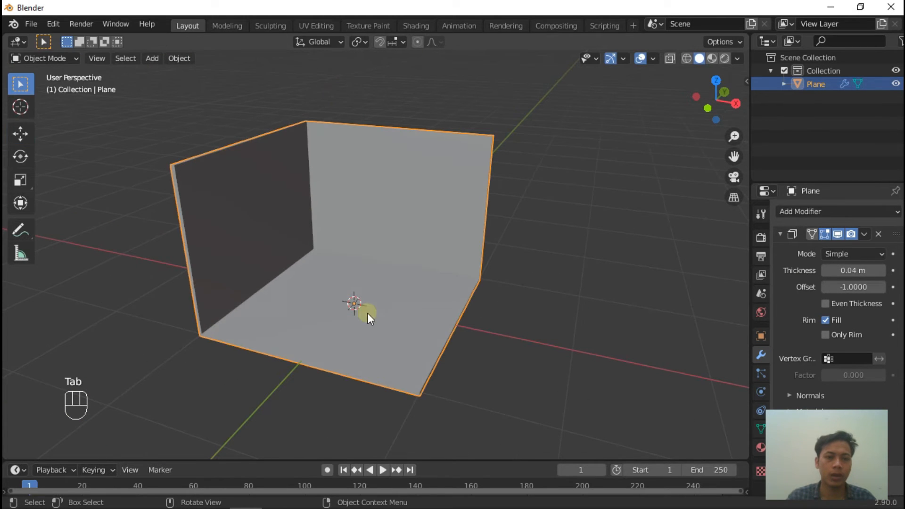
- Deselect the room and add a cube mesh at the centre of the floor
click(594, 317)
key(shift+a)
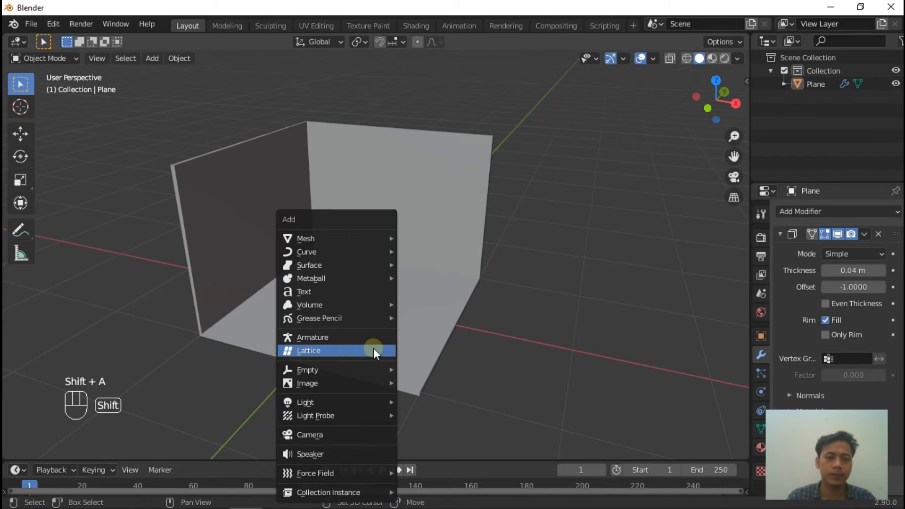
mouse_move(343, 238)
click(421, 250)
scroll(376, 291, up, 2)
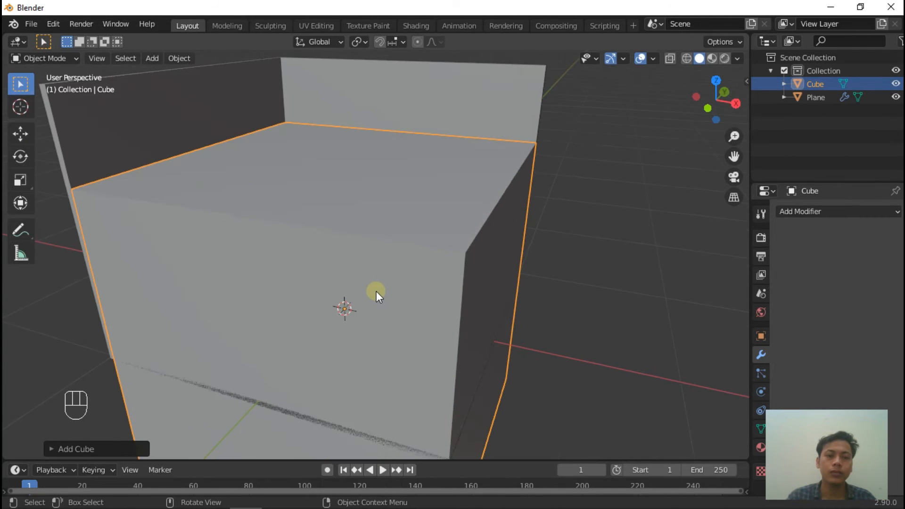
scroll(548, 313, down, 4)
- Scale the cube down to a small block and raise it along Z above the floor
key(s)
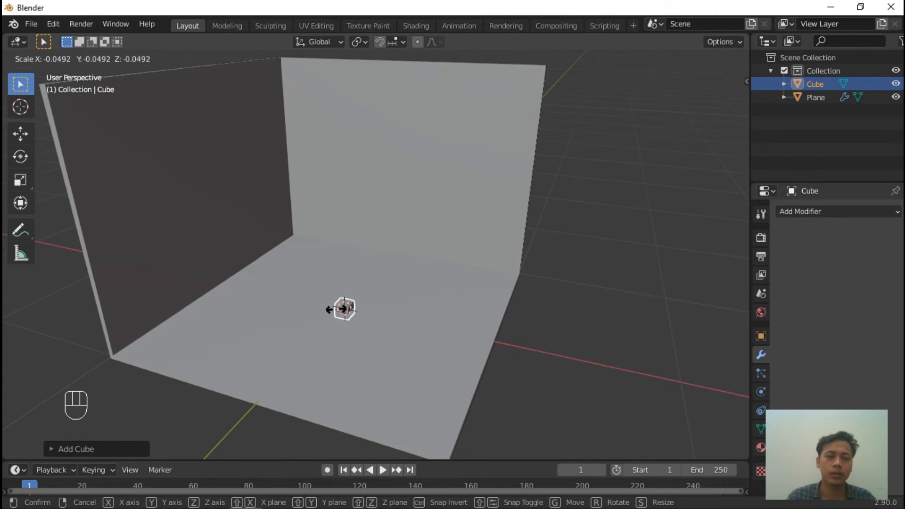
click(345, 316)
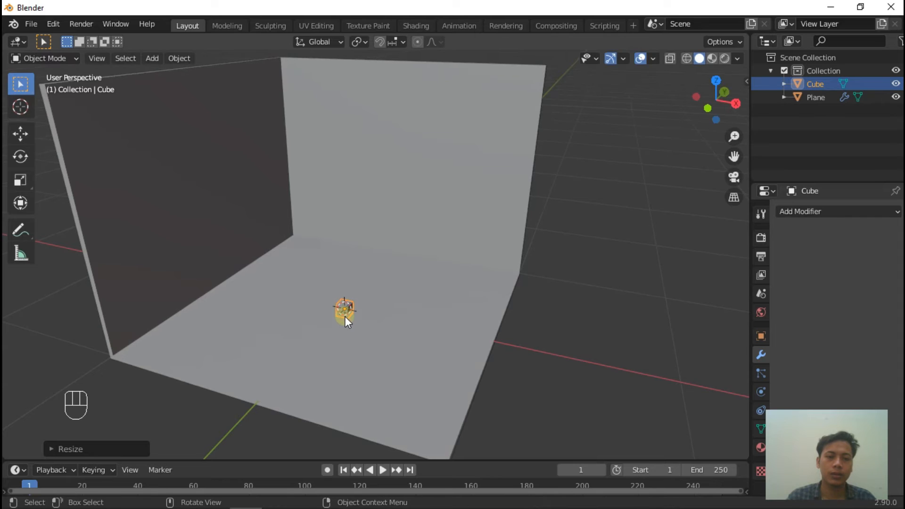
scroll(346, 315, up, 4)
key(s)
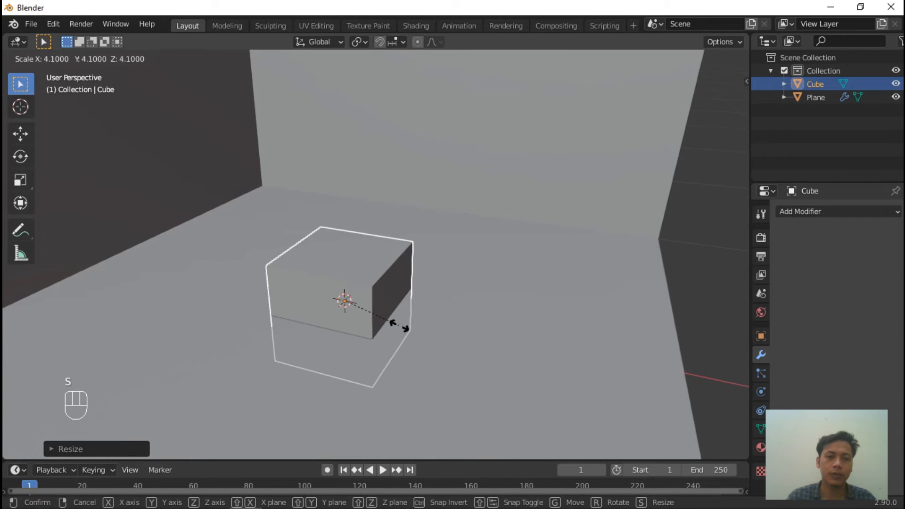
click(362, 302)
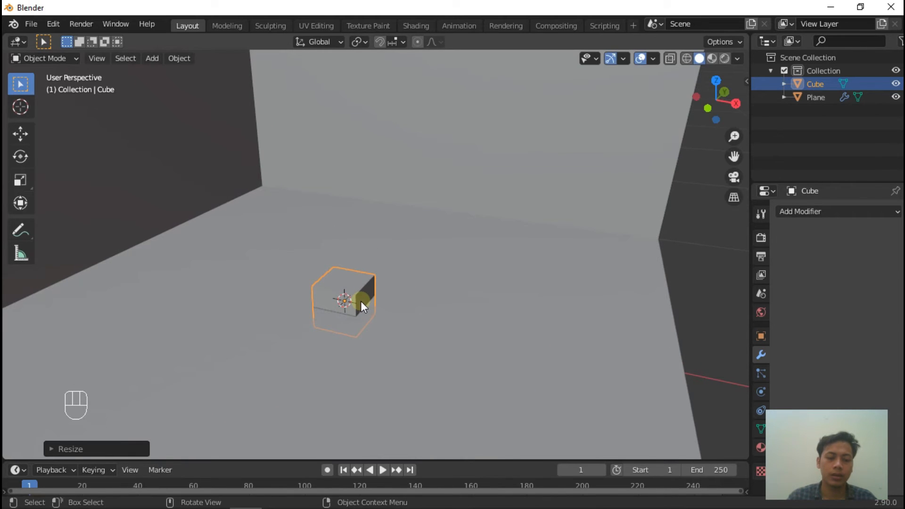
key(g)
key(z)
click(366, 272)
middle_drag(367, 273, 344, 279)
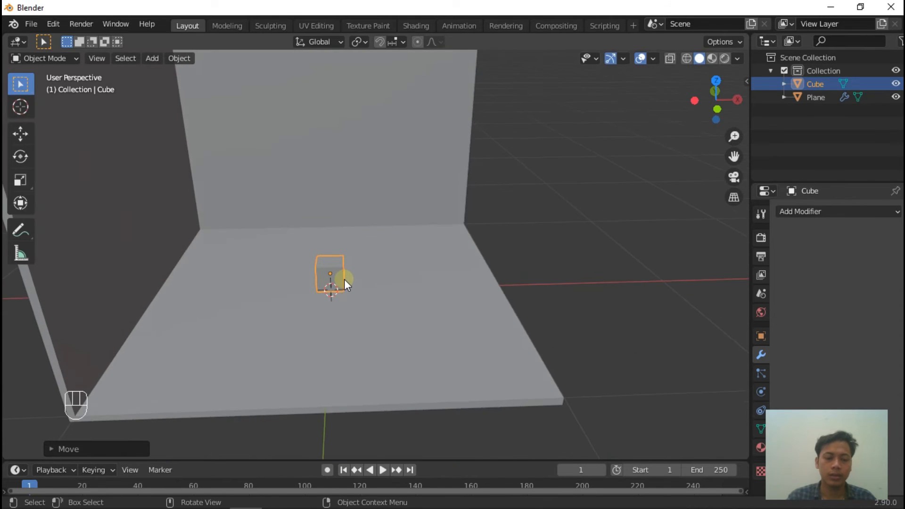
- Scale the small cube up uniformly by about 1.68 and stretch it along X into a long block
key(s)
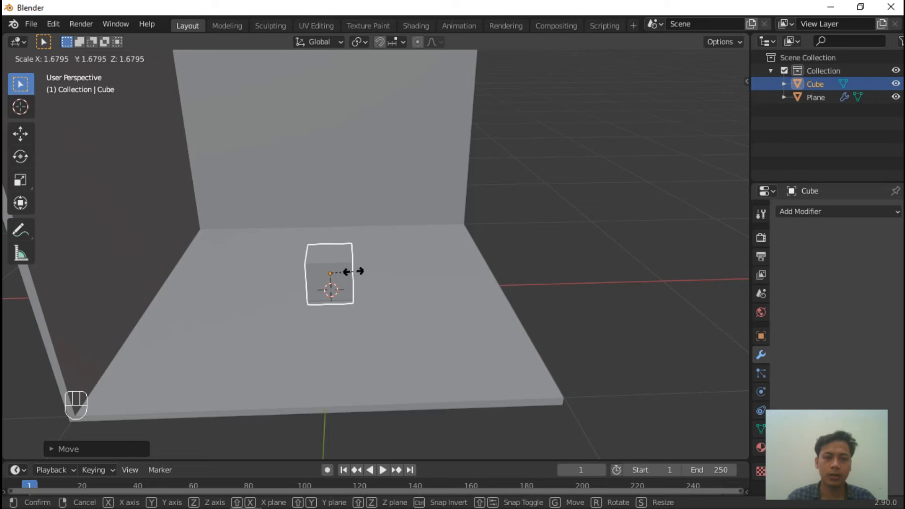
click(353, 272)
key(s)
key(x)
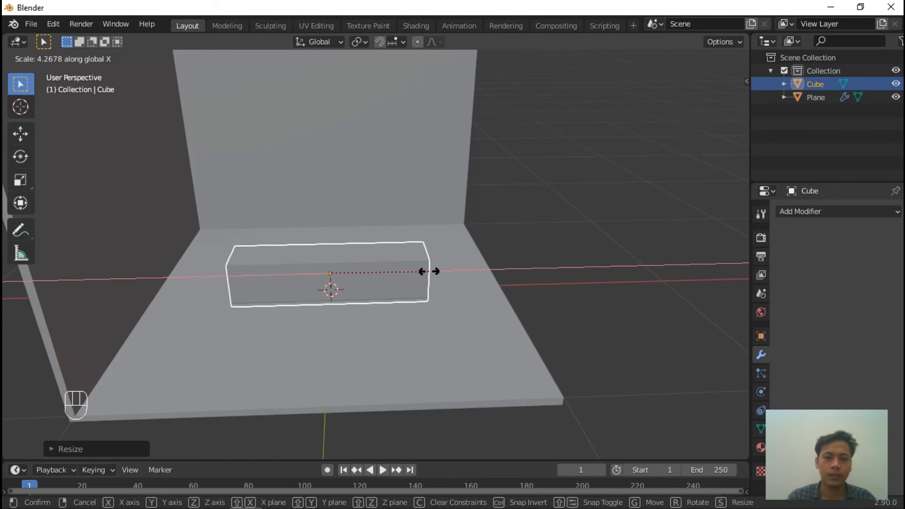
click(517, 272)
middle_drag(517, 271, 479, 248)
scroll(443, 248, up, 3)
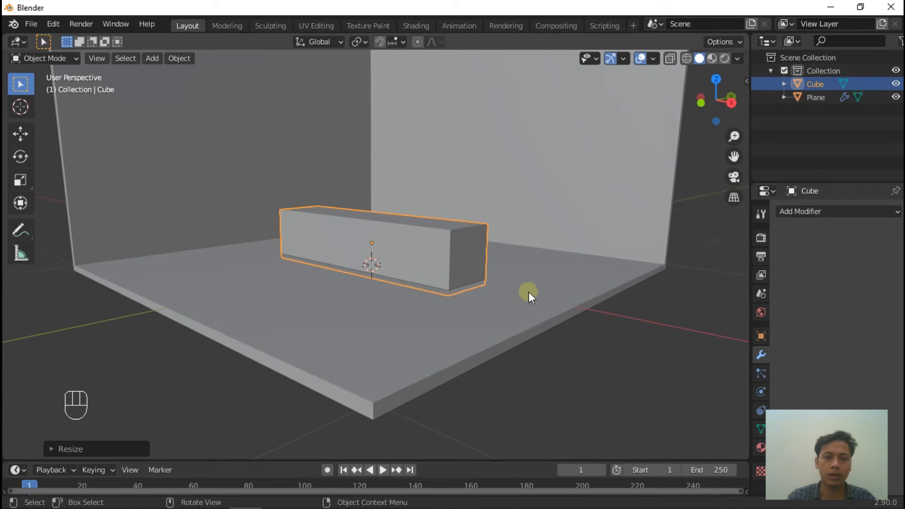
middle_drag(403, 259, 437, 255)
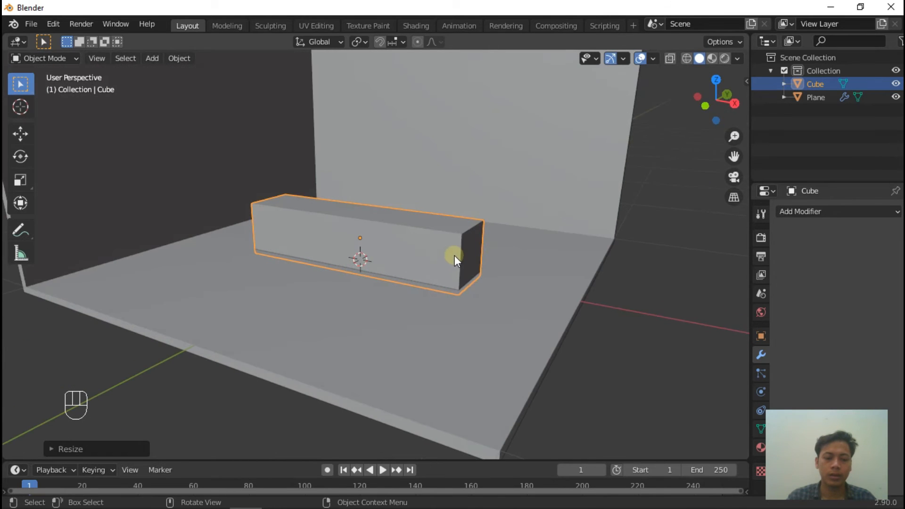
- Flatten the long block along Z and widen it along Y by a factor of about 1.3
key(s)
key(z)
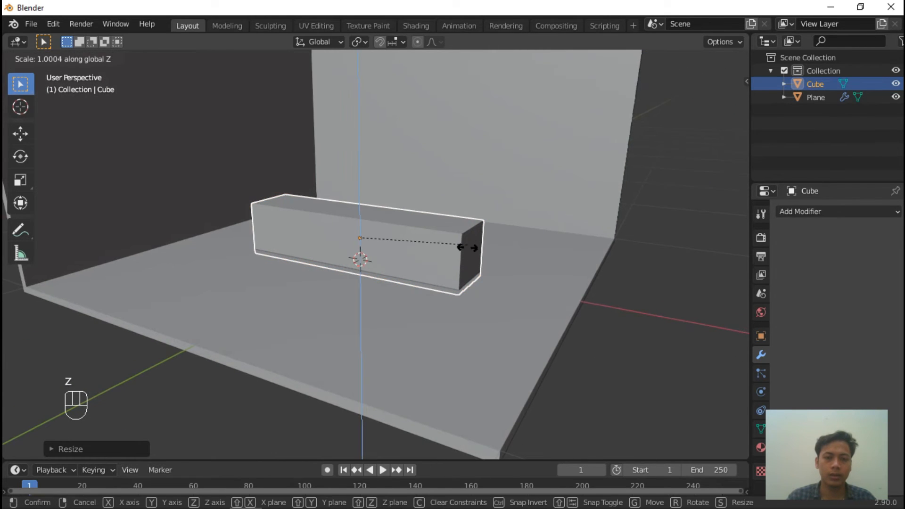
click(420, 250)
middle_drag(533, 237, 419, 172)
key(s)
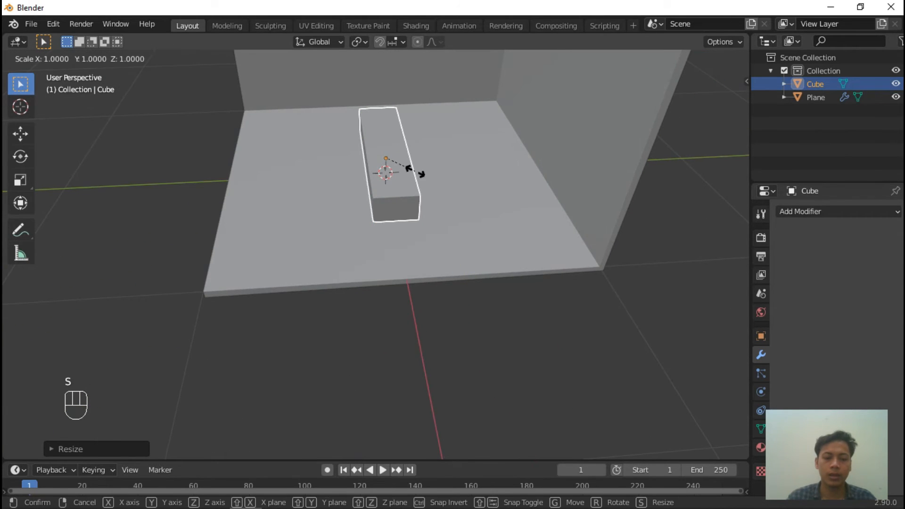
key(y)
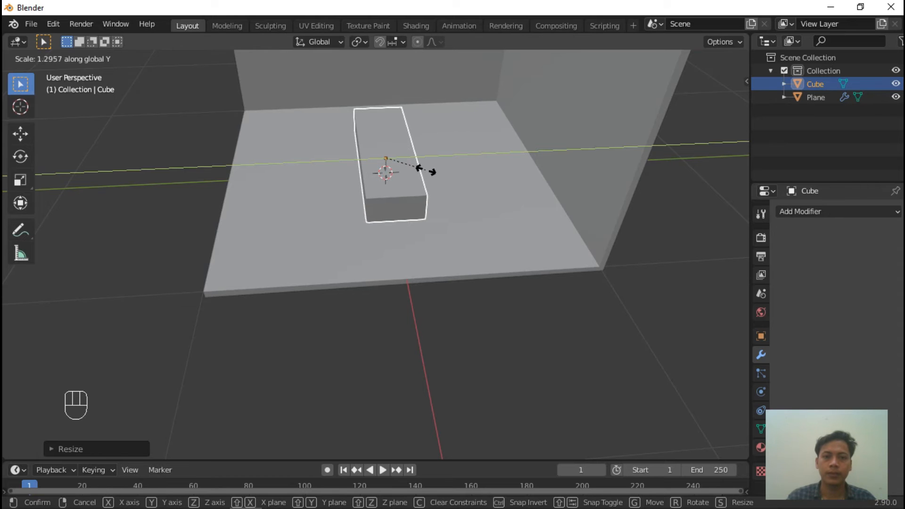
click(426, 171)
- Edit the long block's mesh and add two evenly spaced loop cuts across its length
middle_drag(361, 198, 442, 216)
scroll(276, 142, up, 5)
scroll(377, 188, down, 2)
key(Tab)
middle_drag(516, 184, 367, 192)
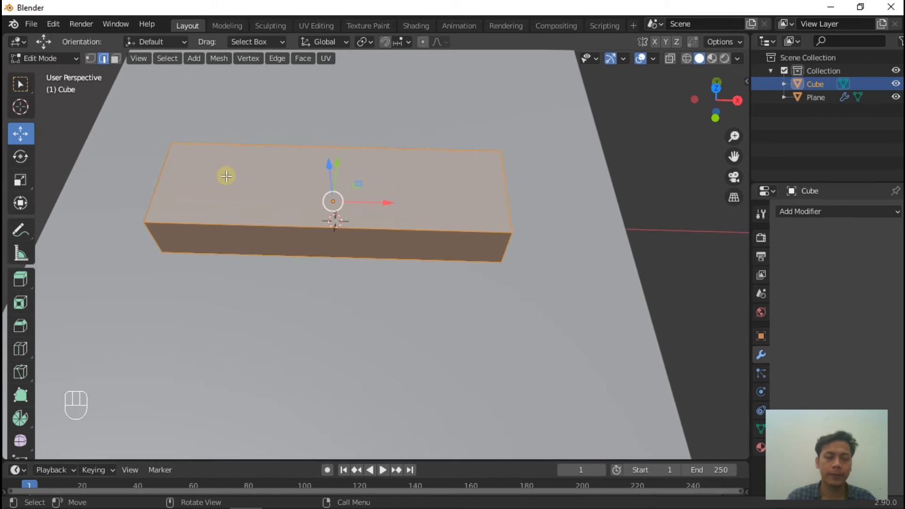
key(ctrl+r)
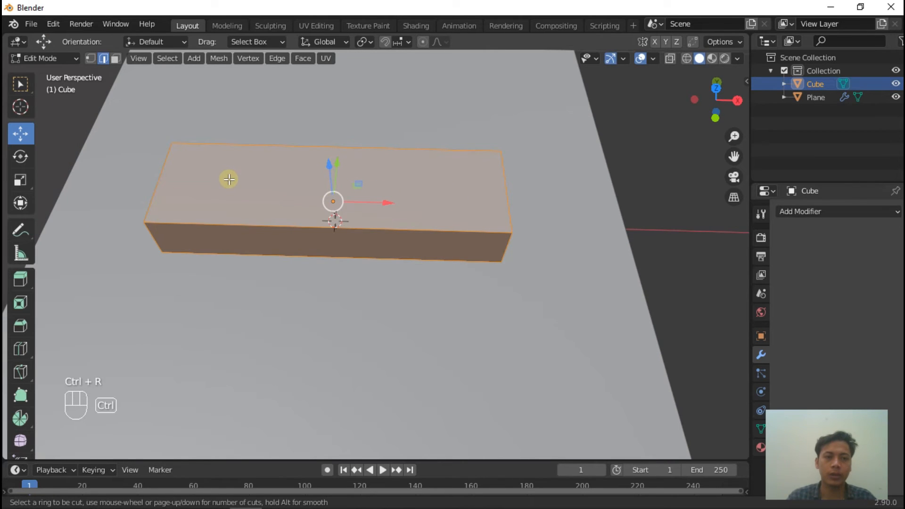
key(2)
click(346, 170)
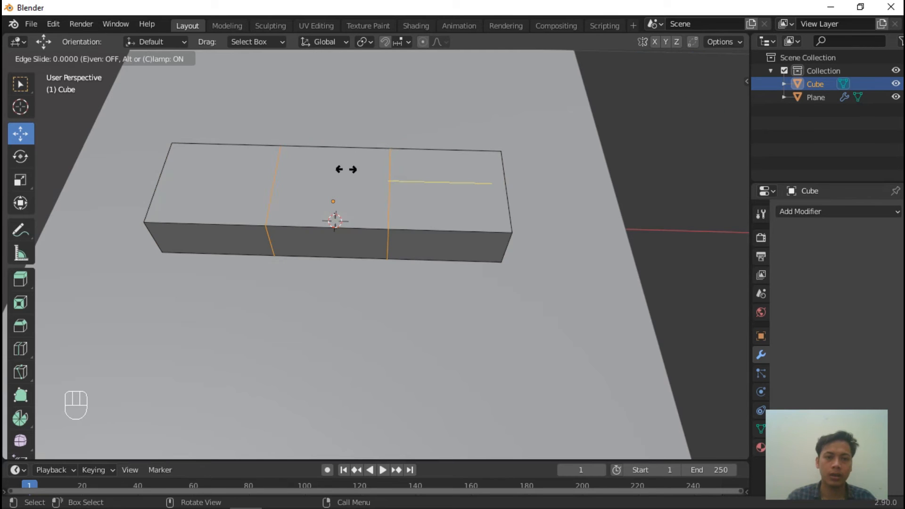
click(372, 166)
- Scale the two loop cuts apart along X so they lie close to the block's ends
key(s)
key(x)
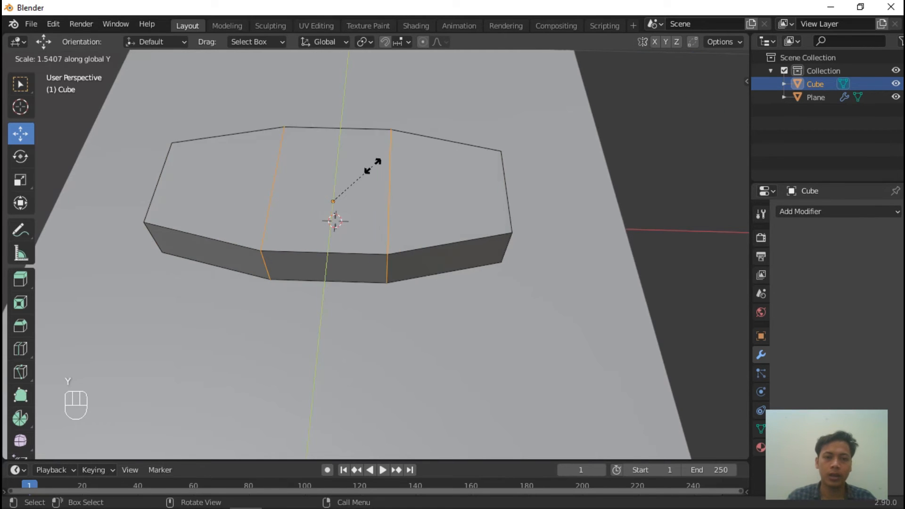
click(414, 164)
middle_drag(414, 164, 450, 424)
- Add one lengthwise loop cut and slide it by about 0.49 towards the block's back edge
key(ctrl+r)
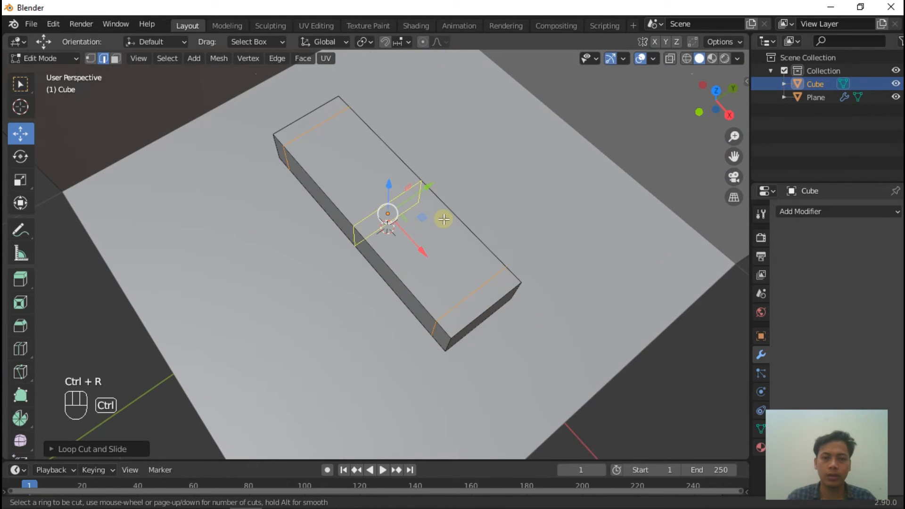
click(335, 110)
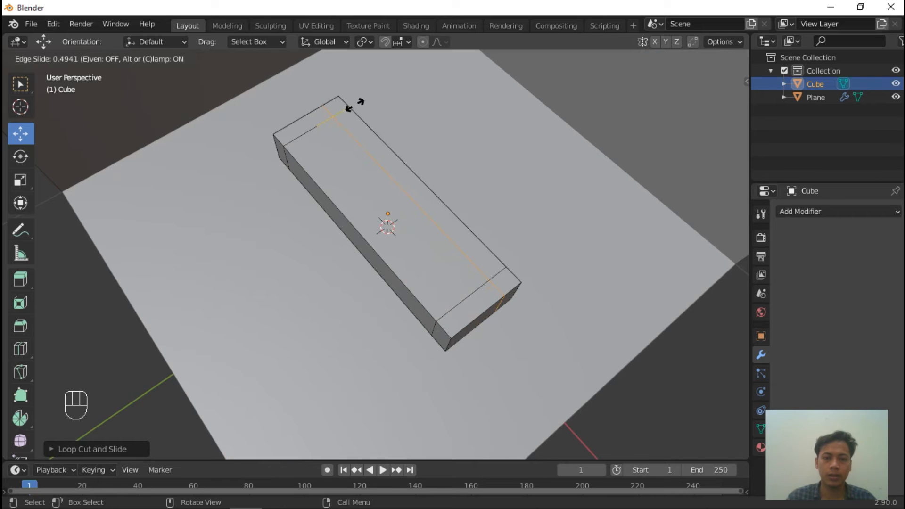
click(355, 105)
middle_drag(350, 273, 281, 211)
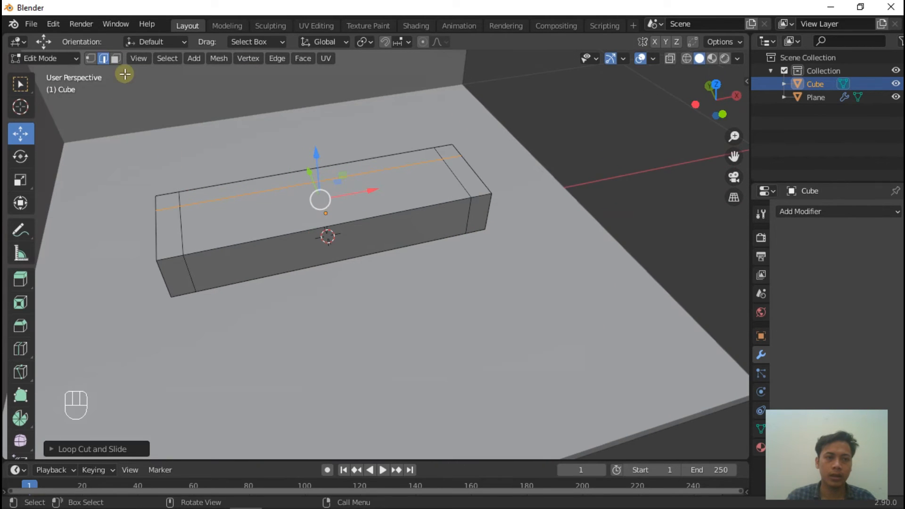
- Extrude the top faces along the back and both ends upward by about 0.11 m to form a backrest and armrests
click(115, 58)
click(176, 235)
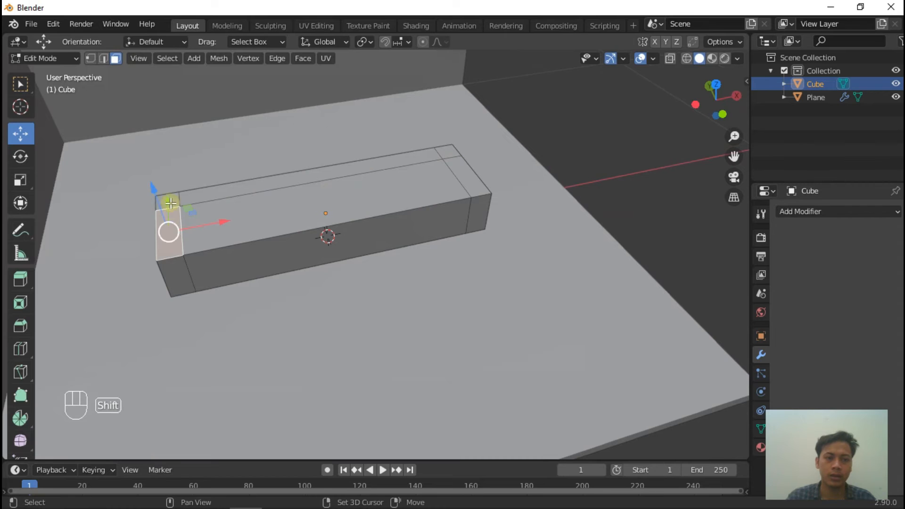
shift+click(216, 191)
shift+click(453, 150)
shift+click(461, 173)
scroll(287, 188, up, 2)
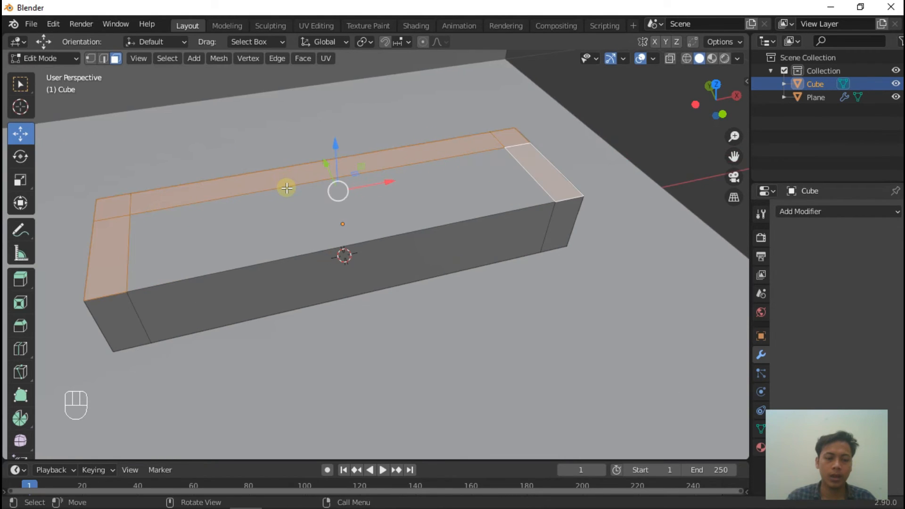
key(e)
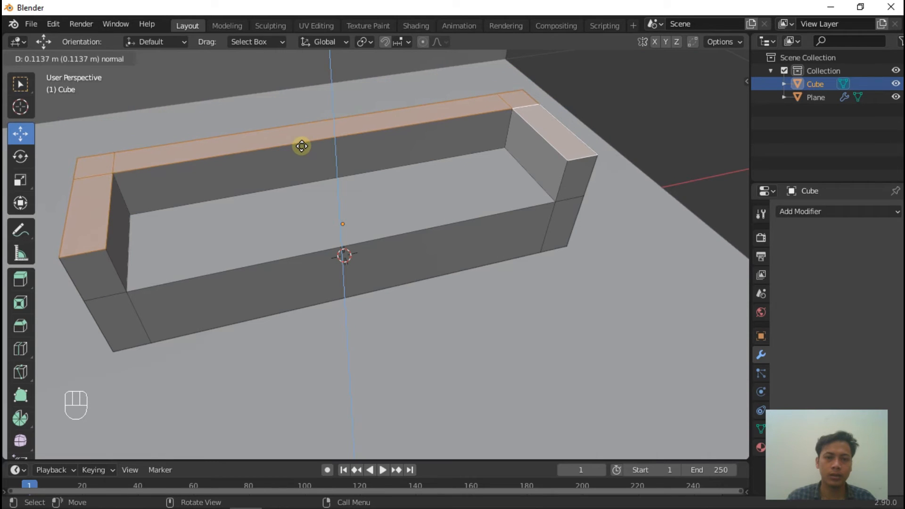
click(302, 147)
- Undo the two extra cuts that divide the sofa body into three sections
middle_drag(302, 146, 250, 258)
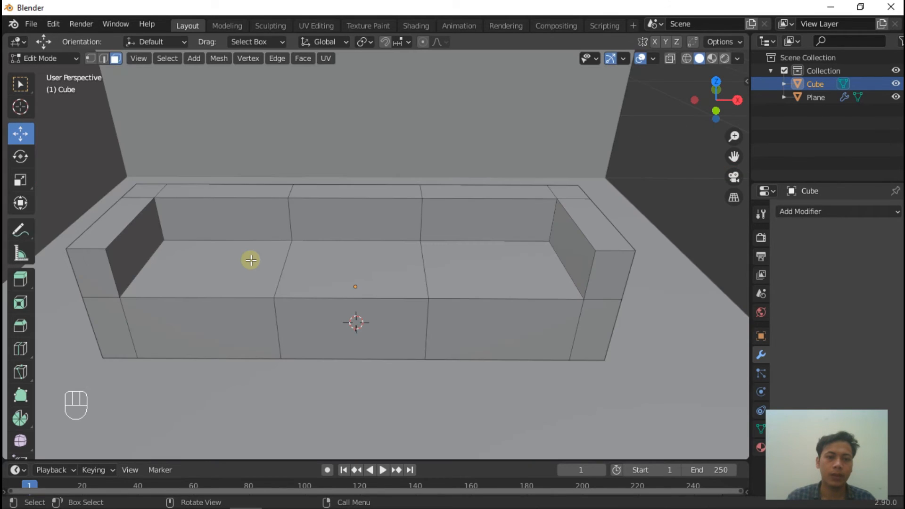
key(ctrl+z)
key(ctrl+z)
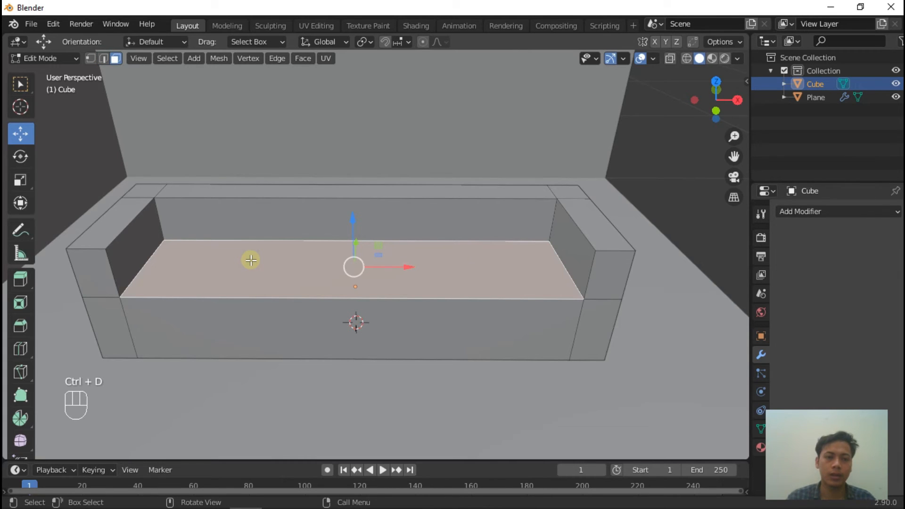
- Duplicate the seat face in place, separate the selection into its own object and return to Object Mode
key(shift+d)
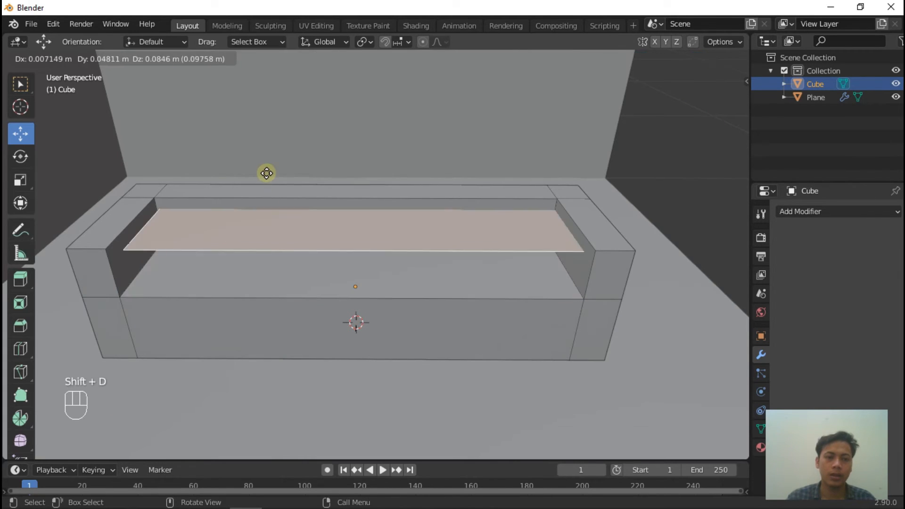
key(Escape)
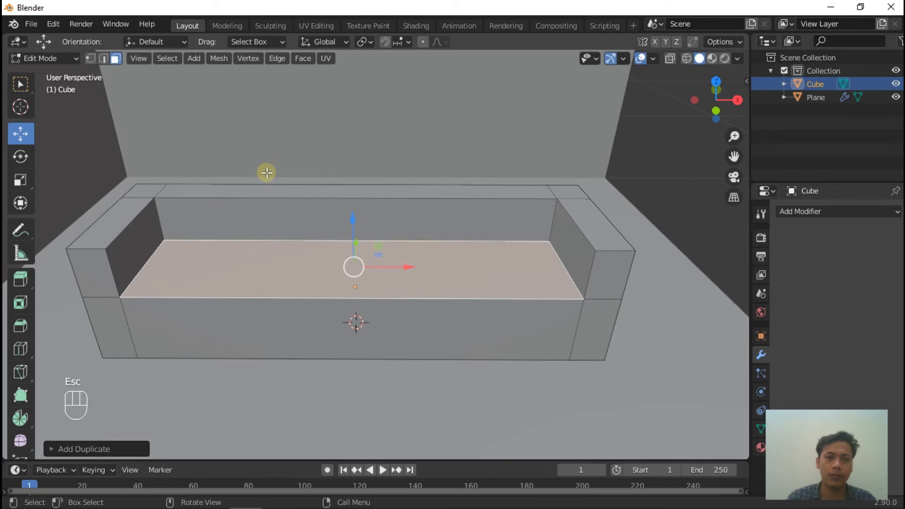
click(266, 172)
click(387, 261)
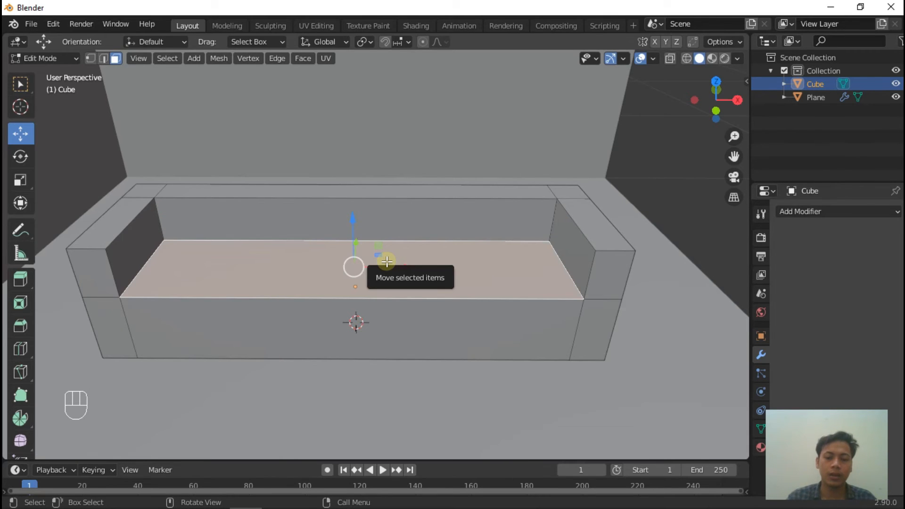
key(p)
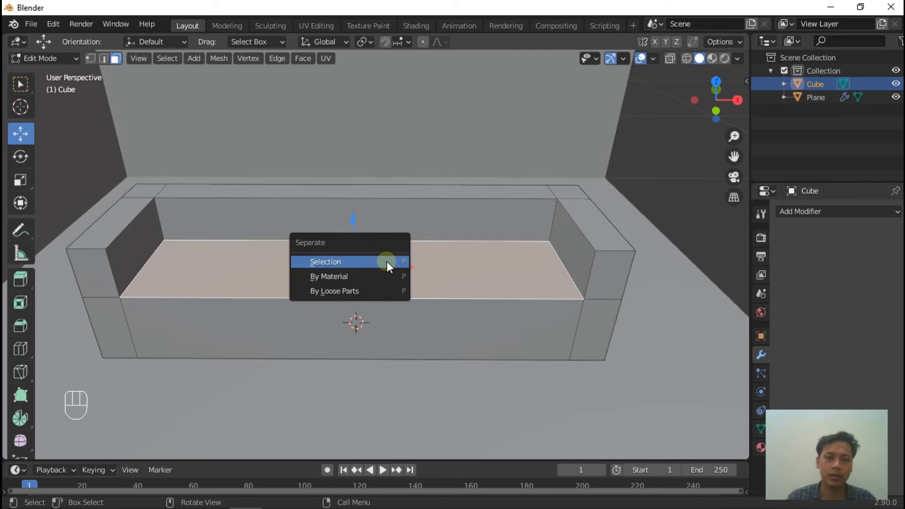
click(387, 261)
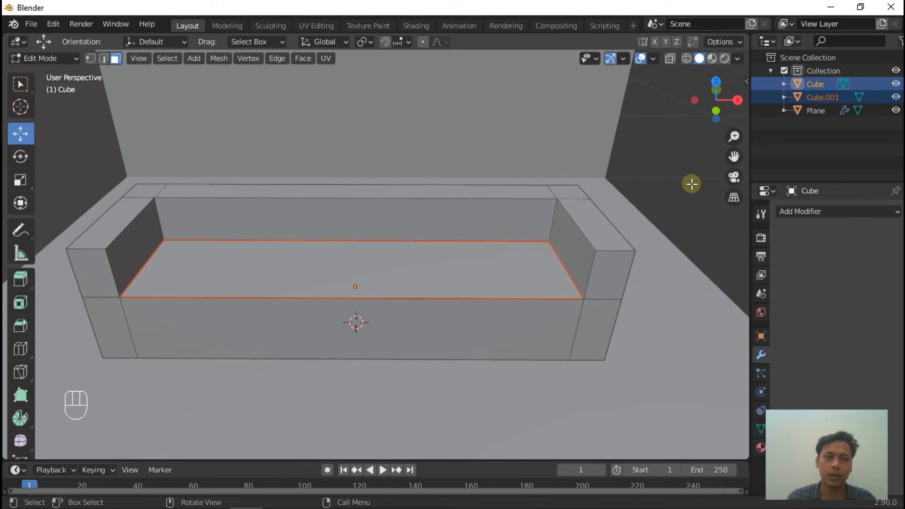
key(Tab)
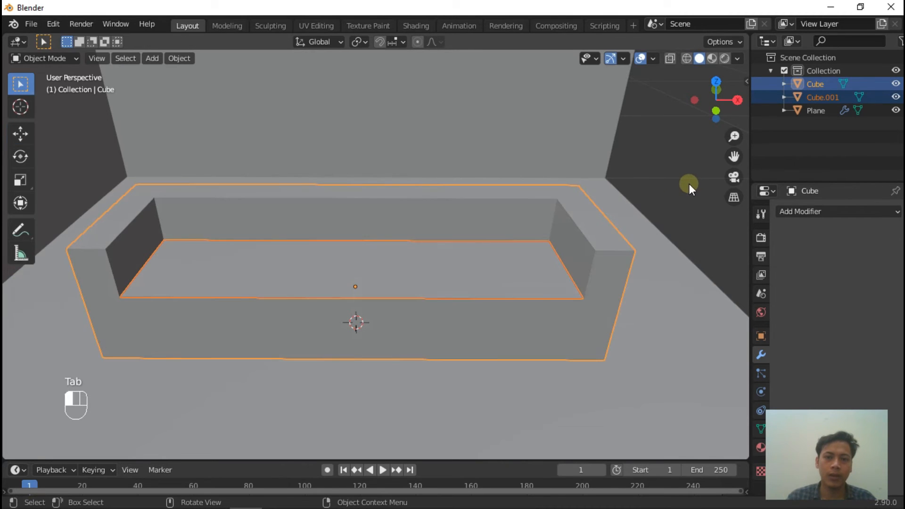
- Select only the separated seat panel and raise it about 0.12 m along Z
click(689, 183)
click(514, 257)
click(499, 262)
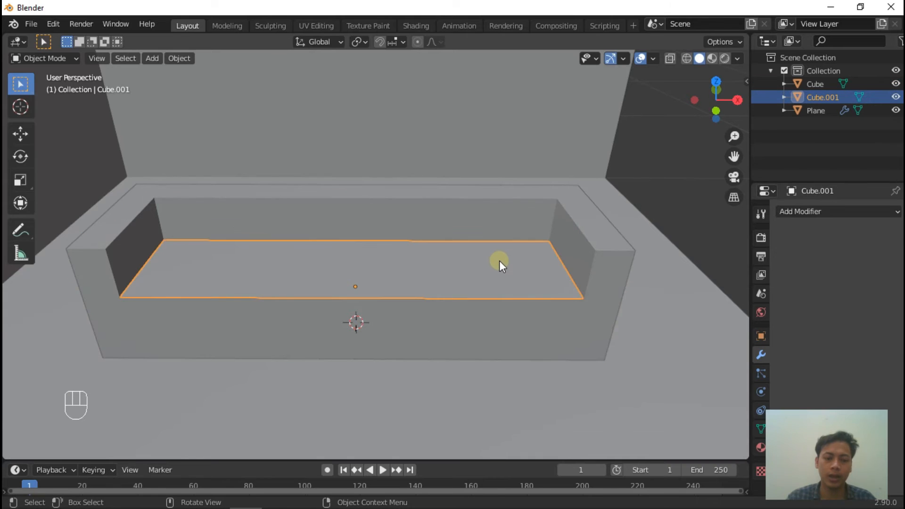
key(g)
key(z)
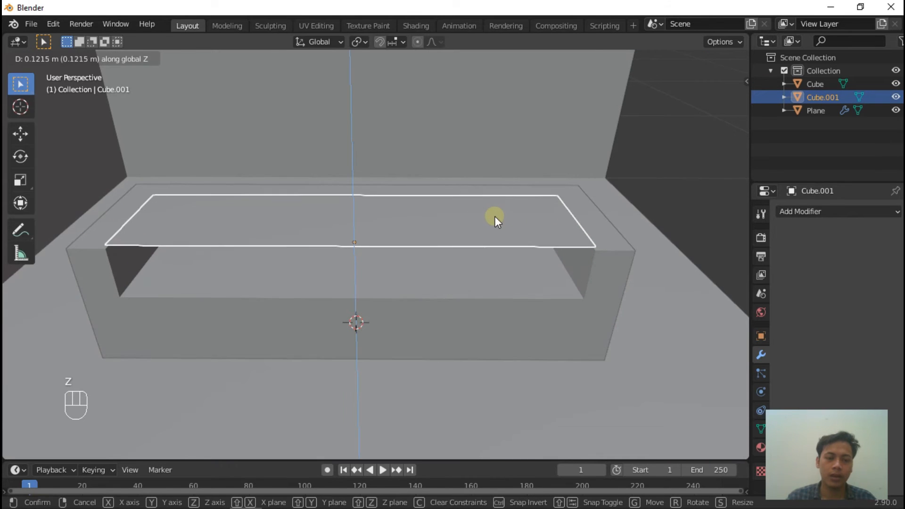
click(494, 216)
click(455, 271)
click(363, 222)
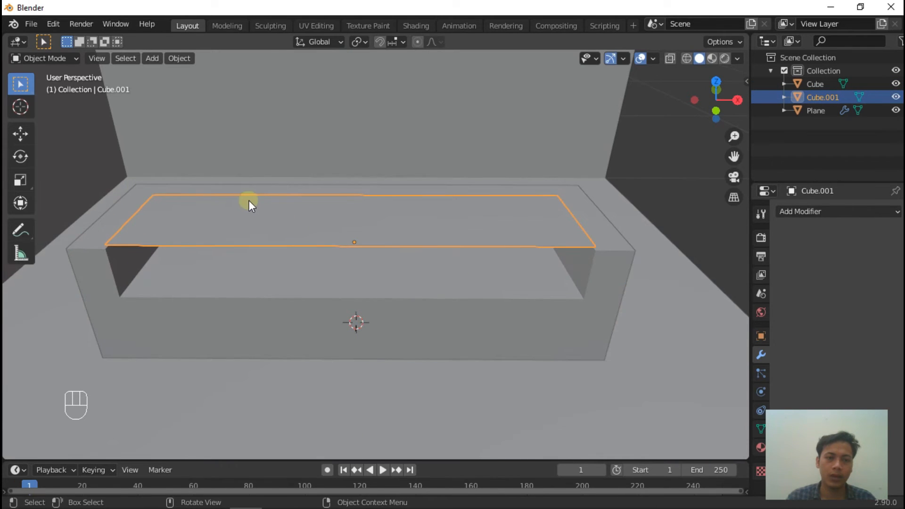
- Lower the seat panel slightly along Z so it sits just below the armrest tops
middle_drag(249, 200, 254, 210)
key(g)
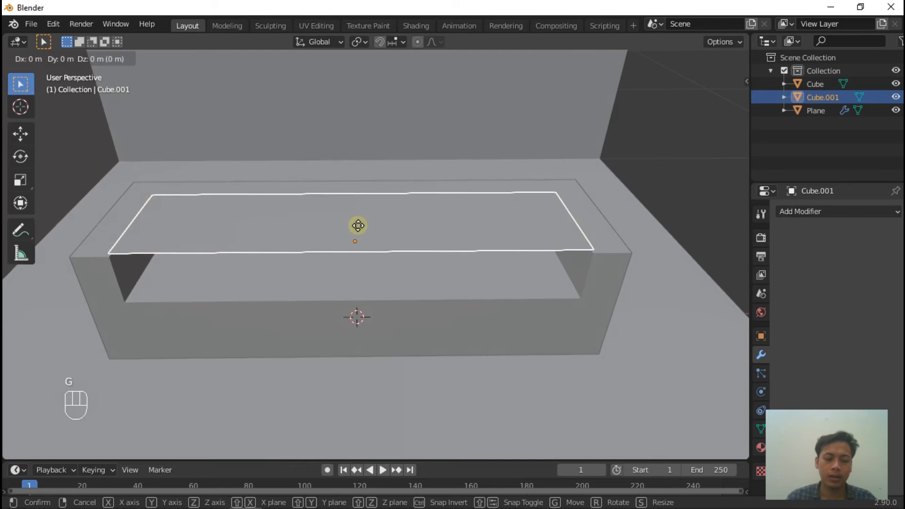
key(z)
click(363, 237)
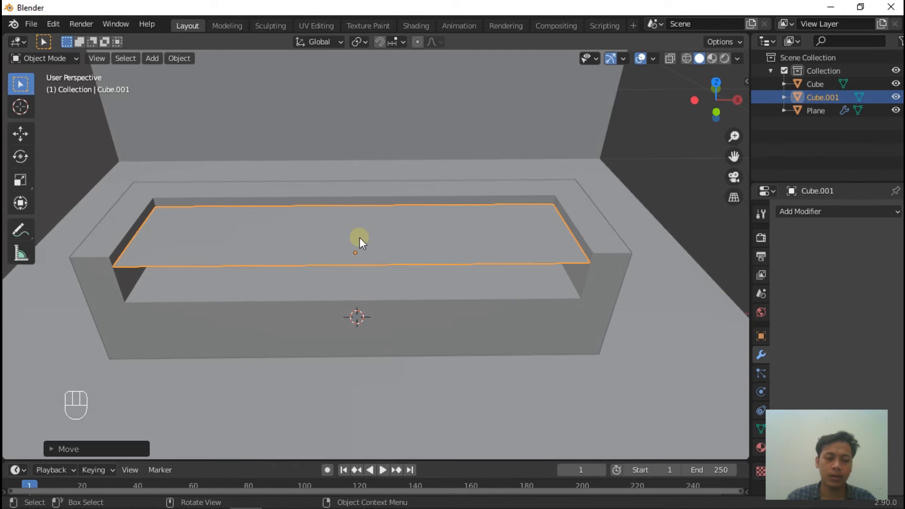
- Edit the seat panel's mesh and divide it into three equal sections with two centred loop cuts
click(360, 238)
click(361, 237)
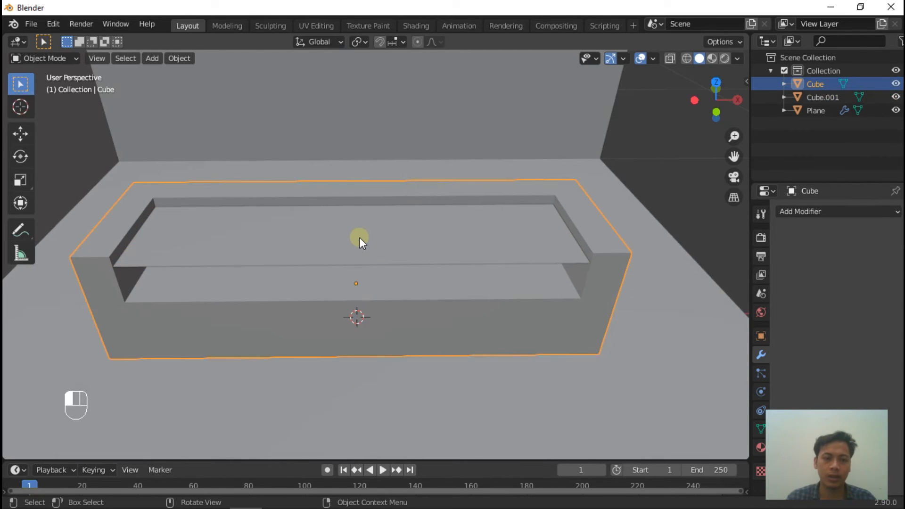
key(Tab)
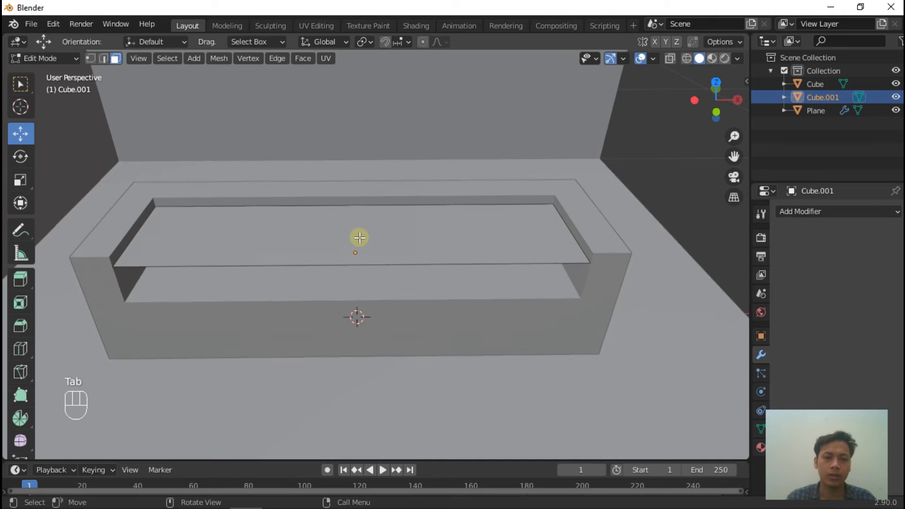
click(360, 238)
key(ctrl+r)
scroll(409, 204, up, 1)
click(409, 204)
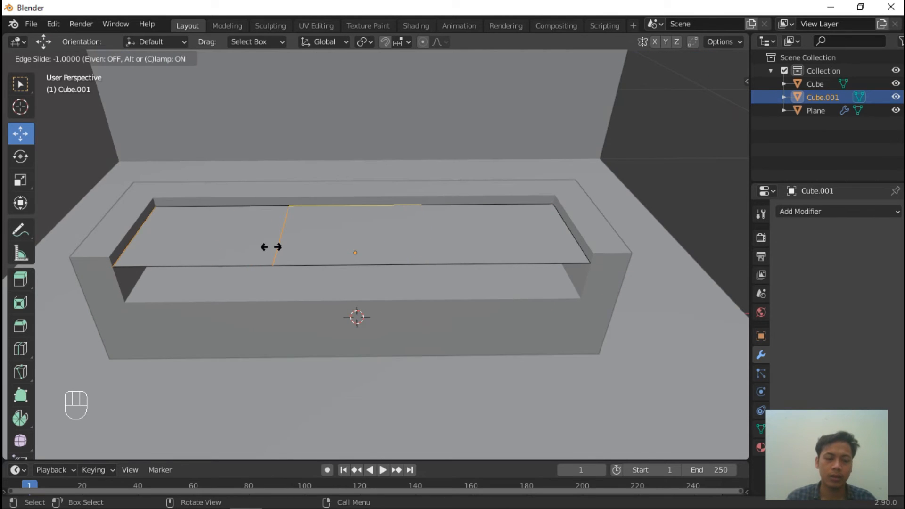
key(Escape)
scroll(279, 244, up, 2)
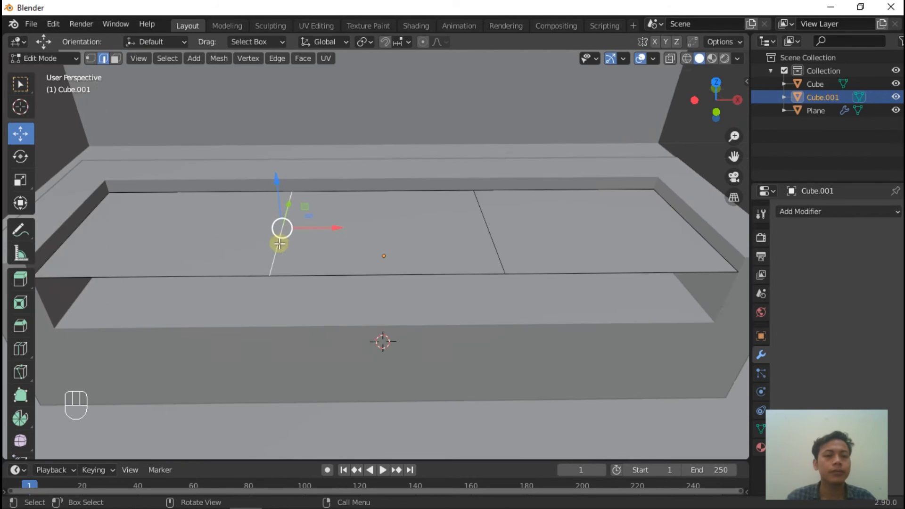
- Select all three faces of the seat panel and extrude them upward into a thick cushion slab
click(116, 58)
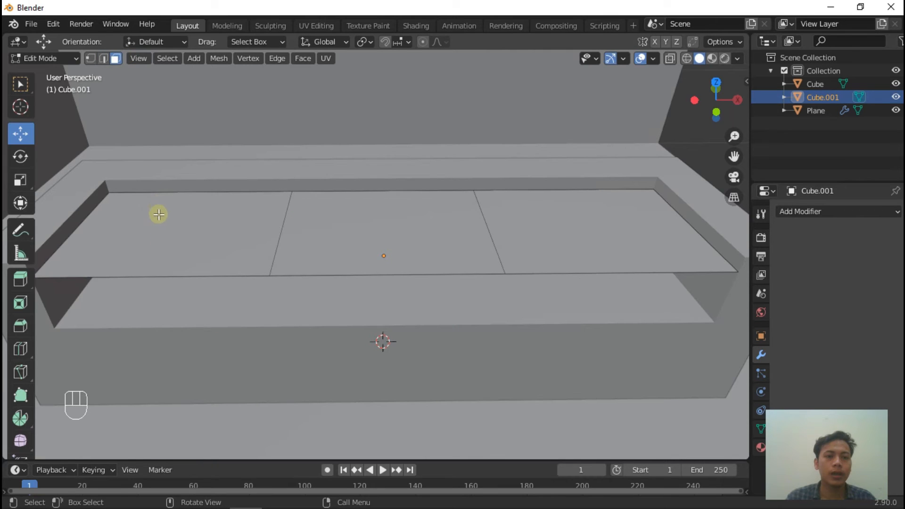
click(167, 251)
shift+click(397, 241)
shift+click(558, 230)
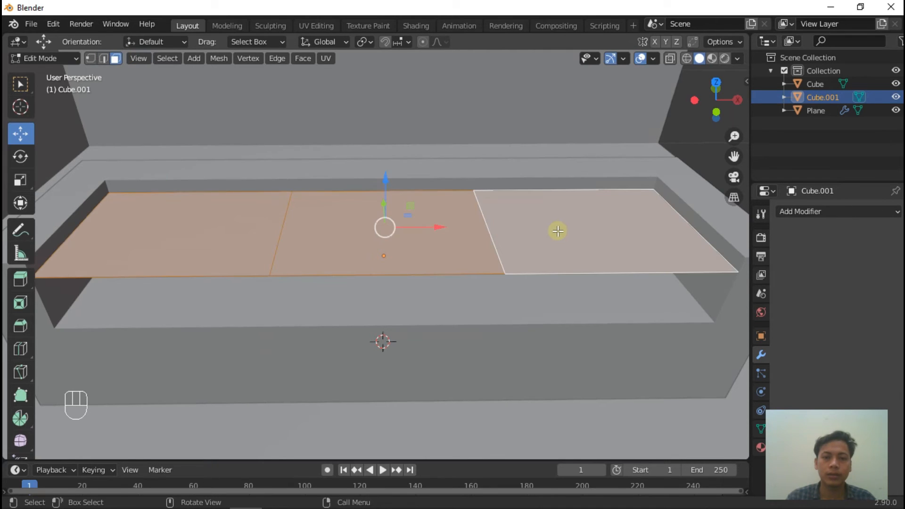
key(e)
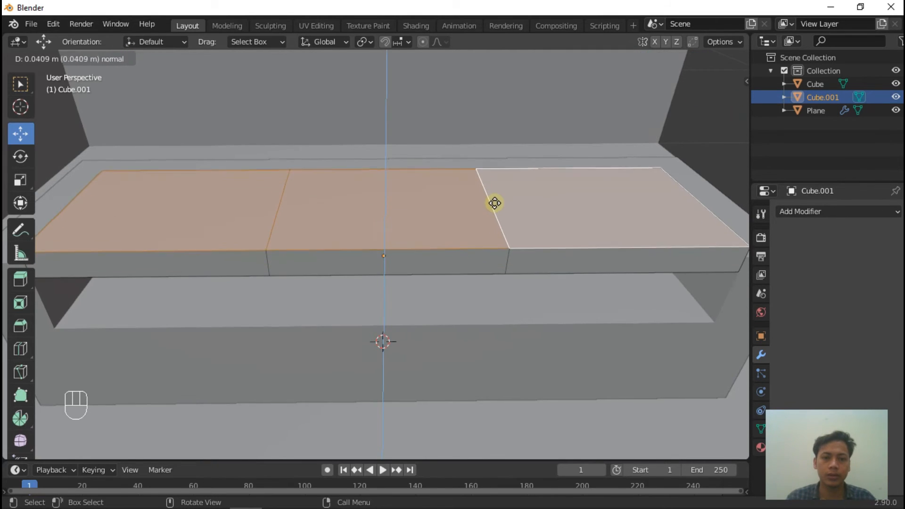
click(495, 184)
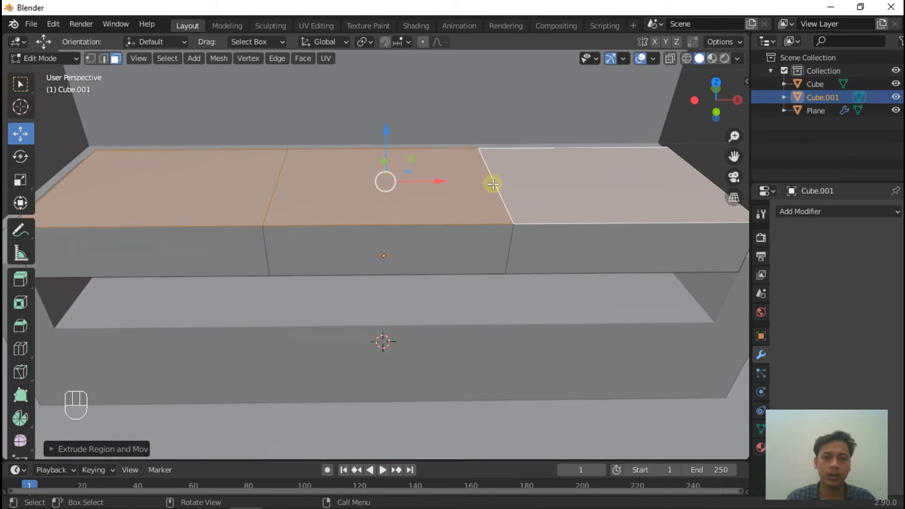
- Switch to edge selection and select the edge loop around the seat cushion's left seam
click(106, 59)
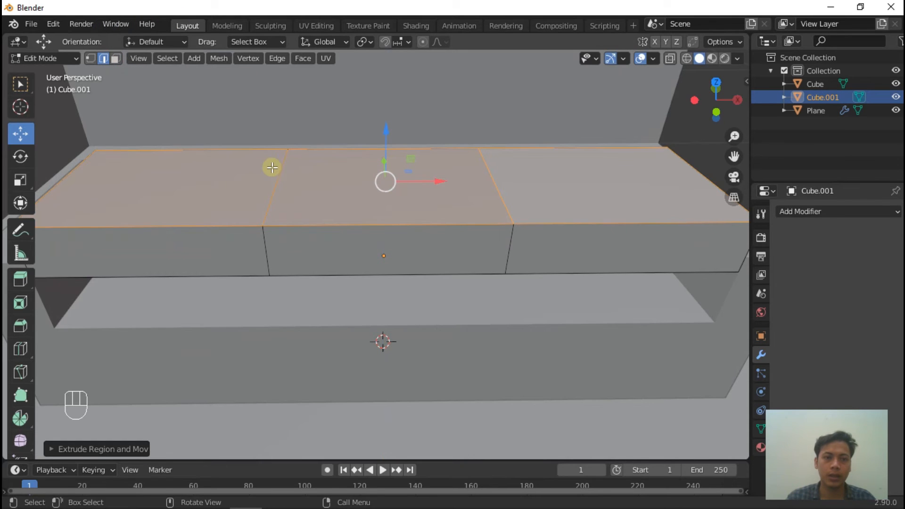
click(277, 184)
shift+middle_drag(277, 189, 321, 199)
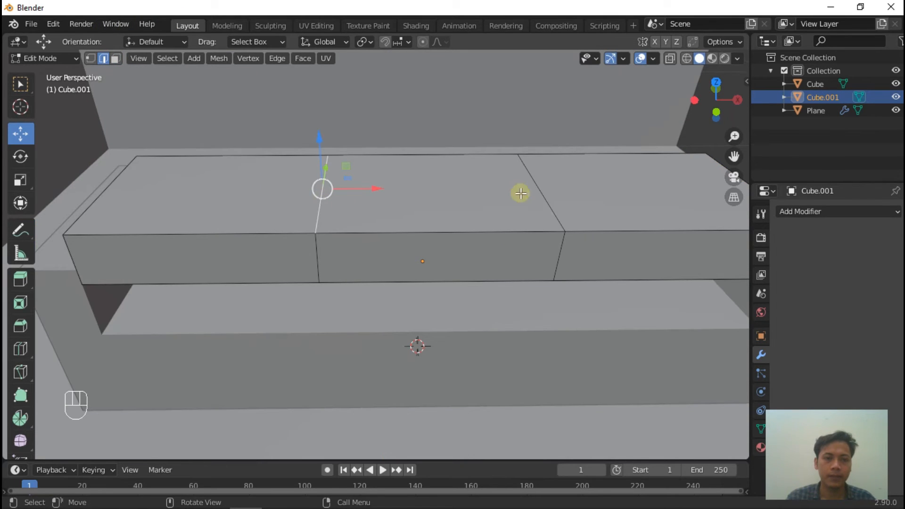
alt+click(541, 196)
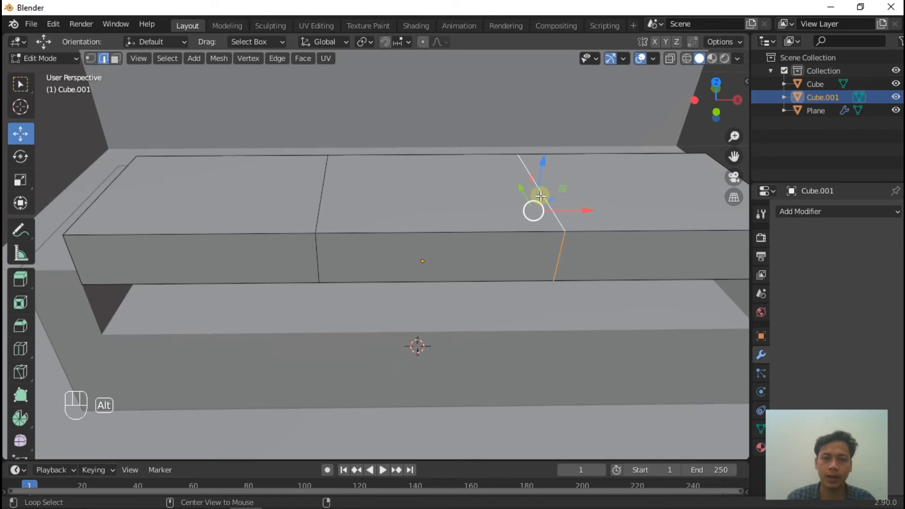
alt+click(315, 218)
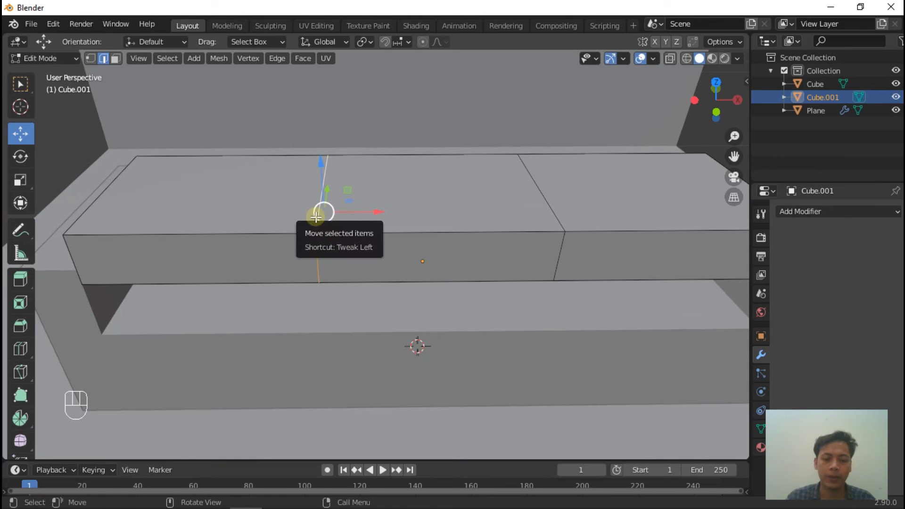
- Try a single-segment bevel on the left seam's edge loop alone and undo it
key(ctrl+b)
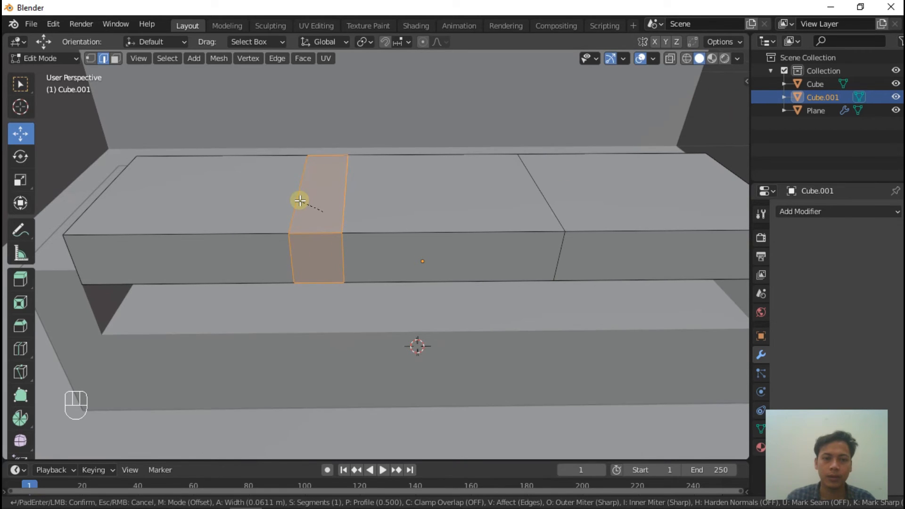
click(302, 200)
key(ctrl+z)
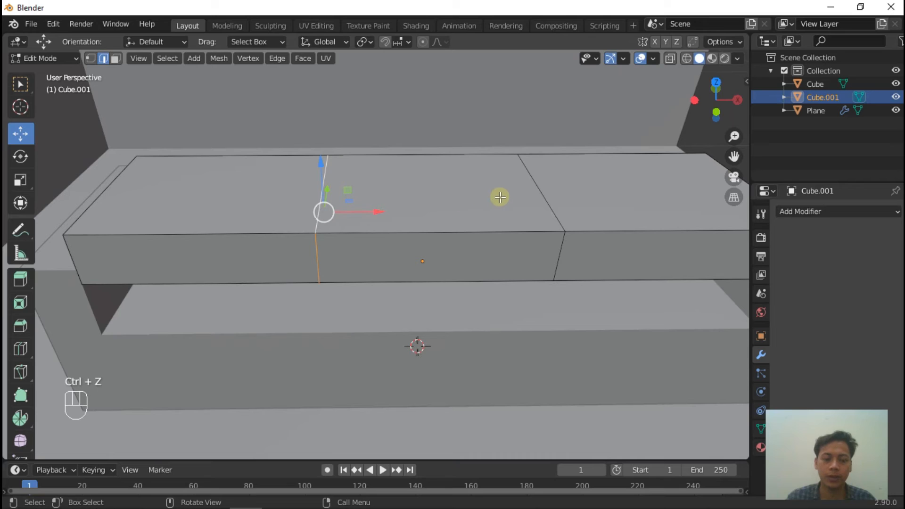
- Add the right seam's loop to the selection and bevel both loops about 0.017 m wide with one segment
alt+shift+click(540, 187)
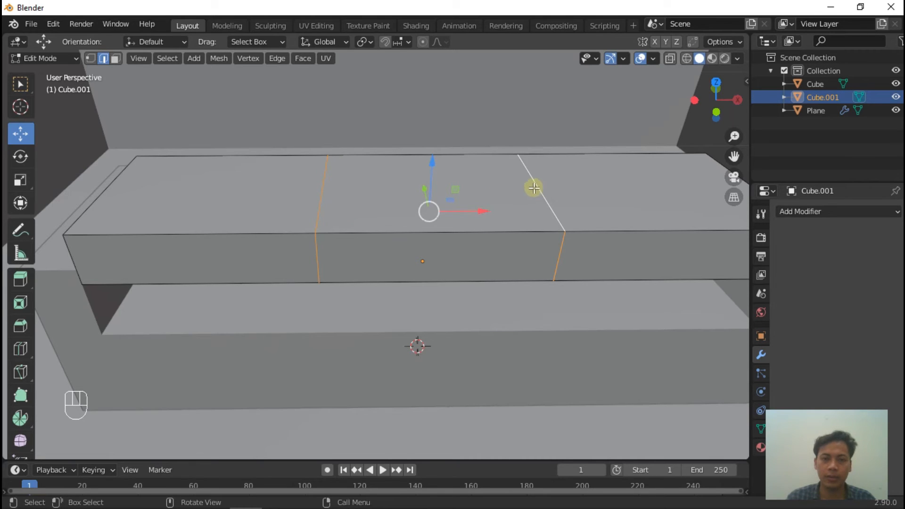
key(ctrl+b)
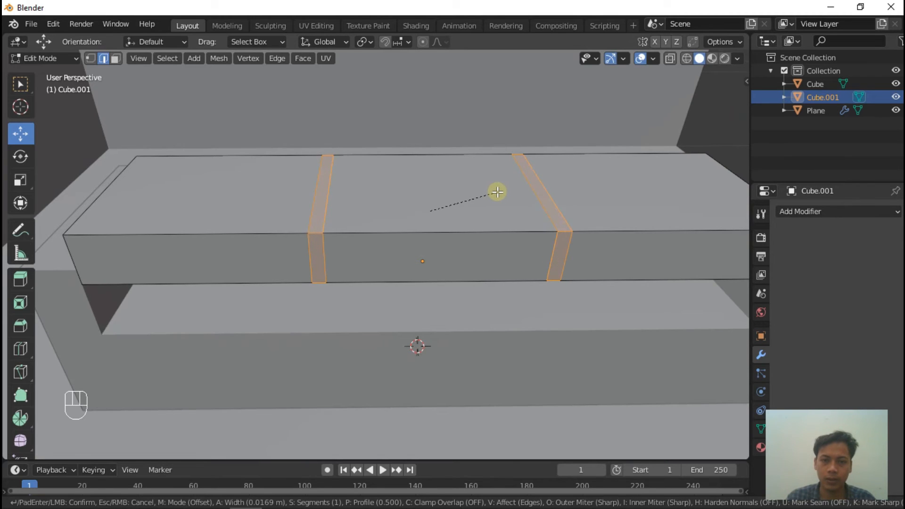
click(497, 192)
- Insert a centred loop cut along the narrow bevelled strip at the cushion's right seam
middle_drag(286, 225, 483, 213)
click(503, 210)
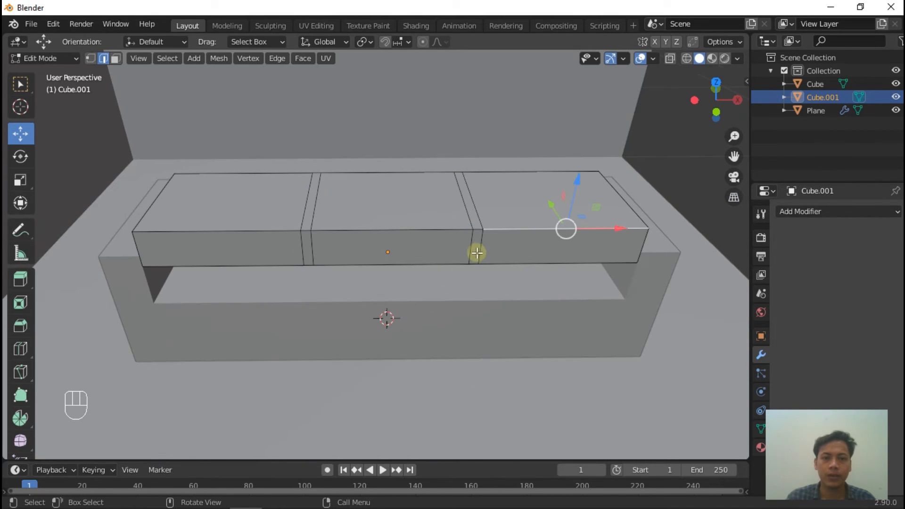
scroll(481, 246, up, 3)
click(468, 196)
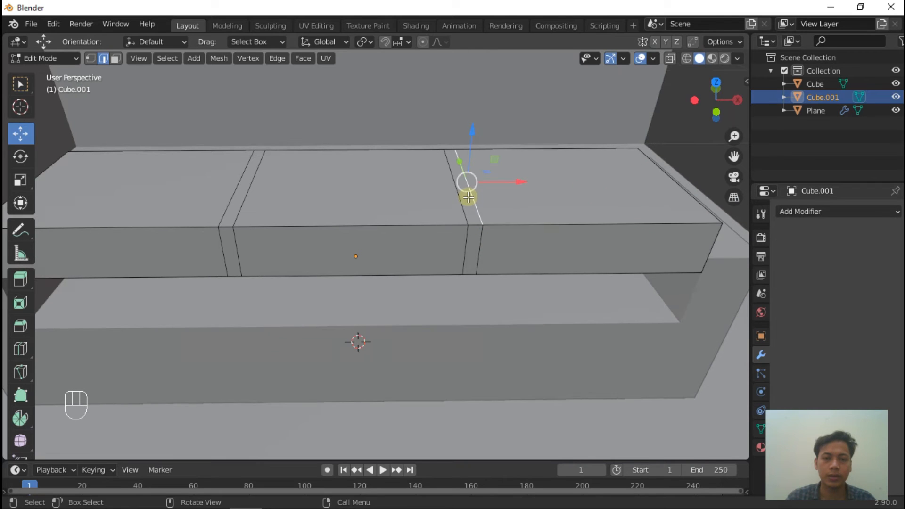
click(116, 58)
ctrl+click(467, 201)
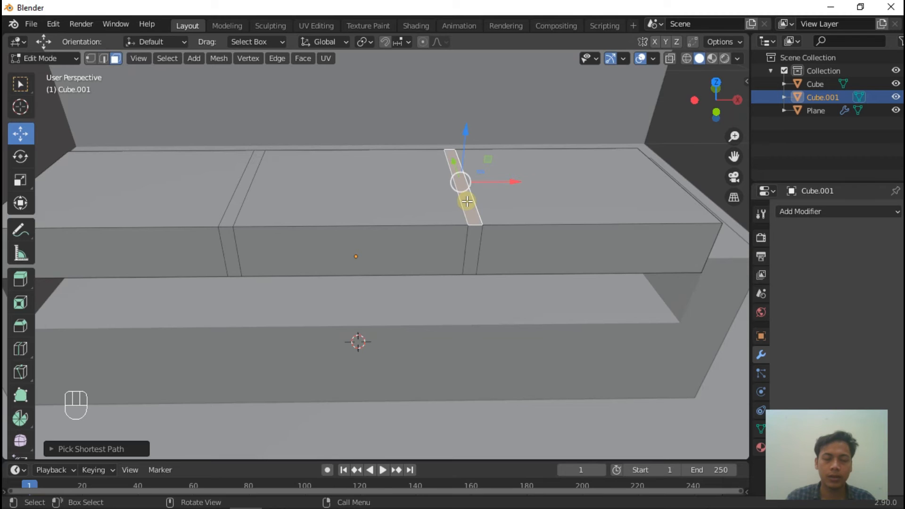
key(ctrl+r)
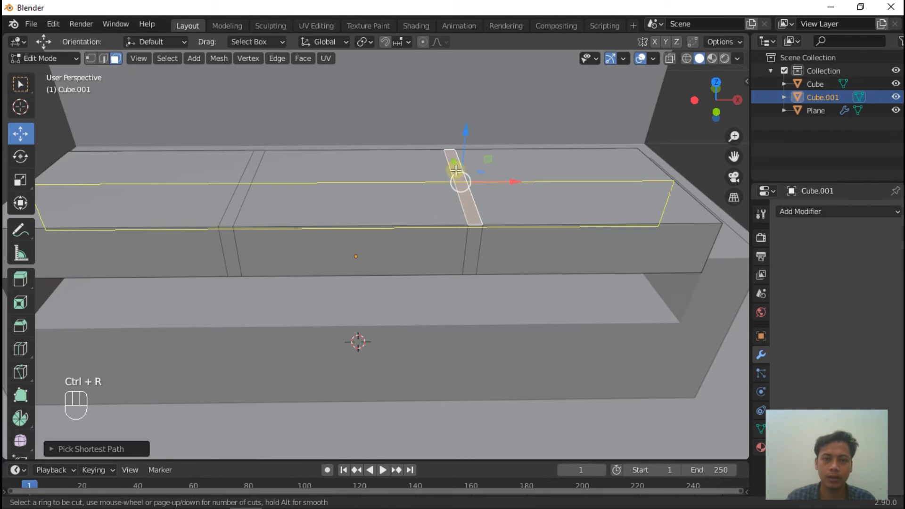
click(448, 150)
click(448, 150)
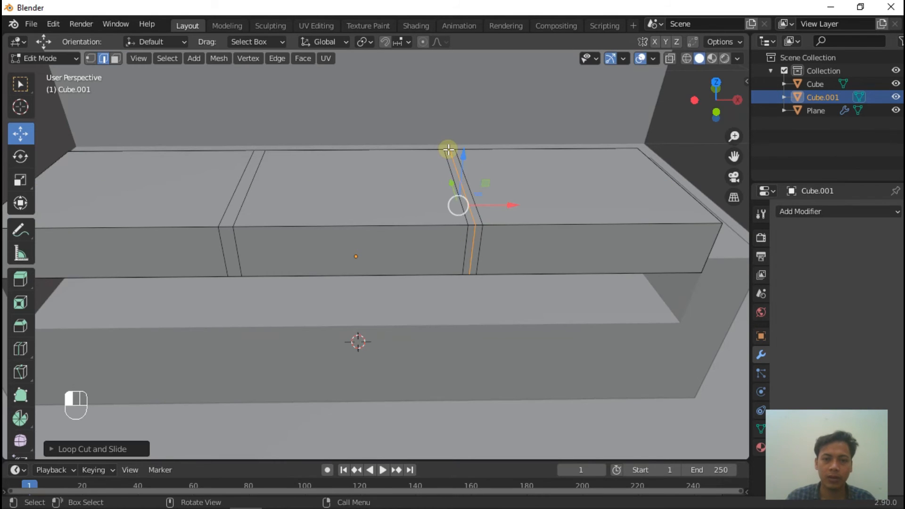
- Insert a centred loop cut along the narrow bevelled strip at the cushion's left seam
click(250, 173)
key(ctrl+r)
click(255, 151)
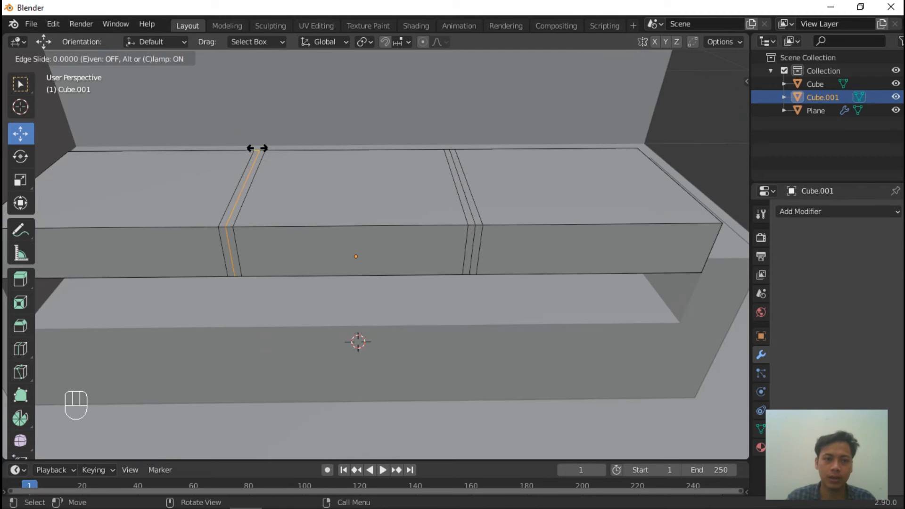
click(258, 150)
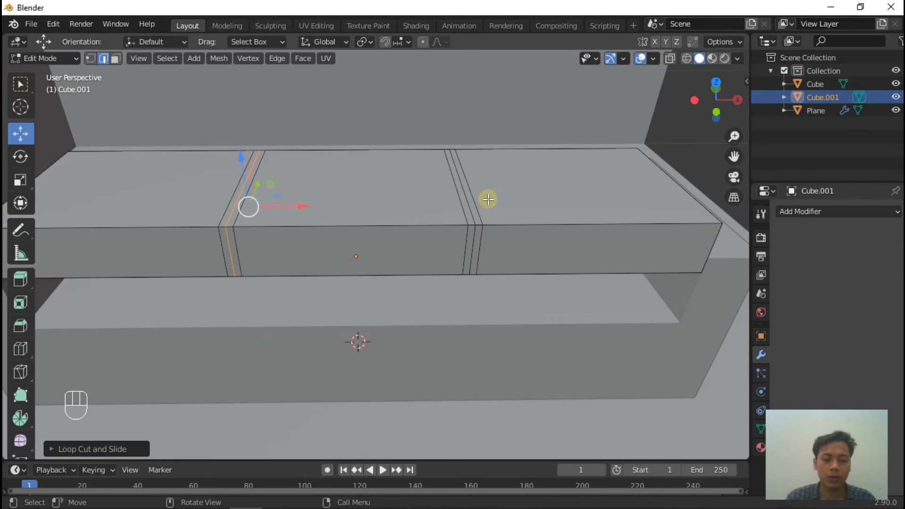
- Select both seam centre loops and scale them to about 0.88 in Y and Z only, forming V-shaped grooves between the cushion sections
alt+shift+click(470, 216)
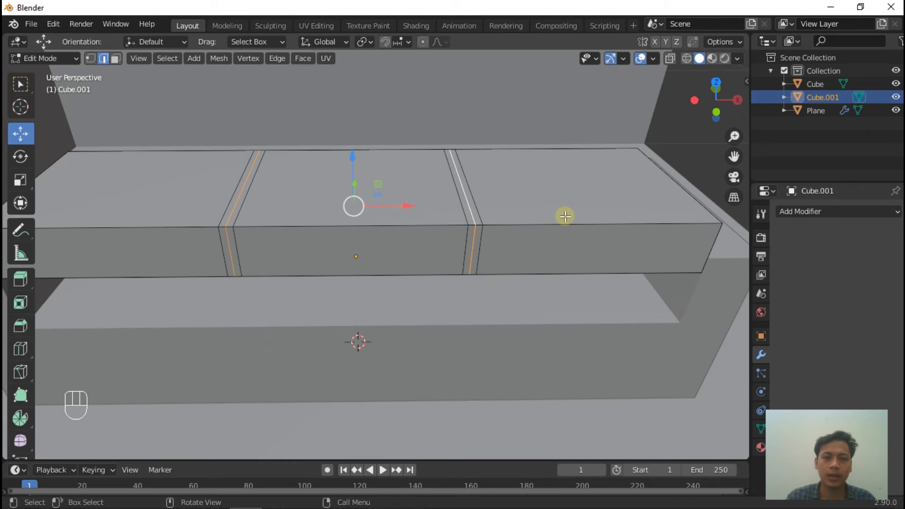
key(s)
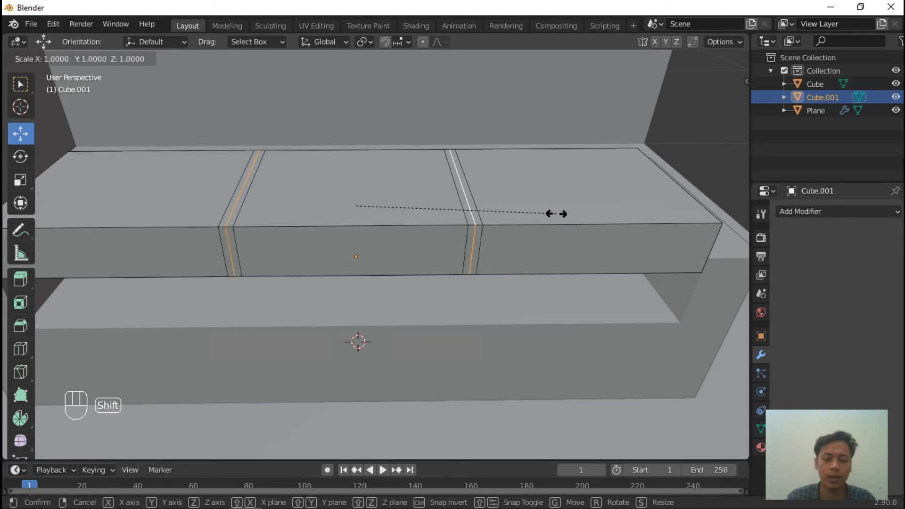
key(shift+y)
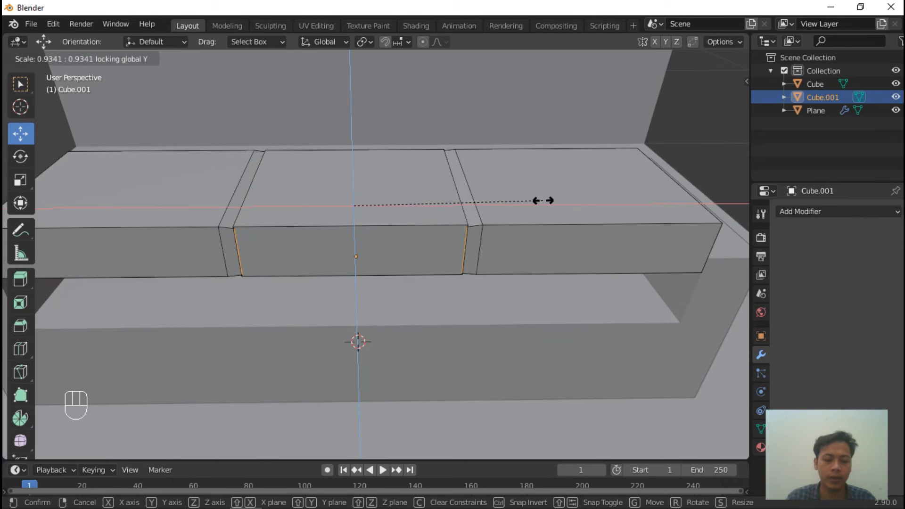
key(shift+x)
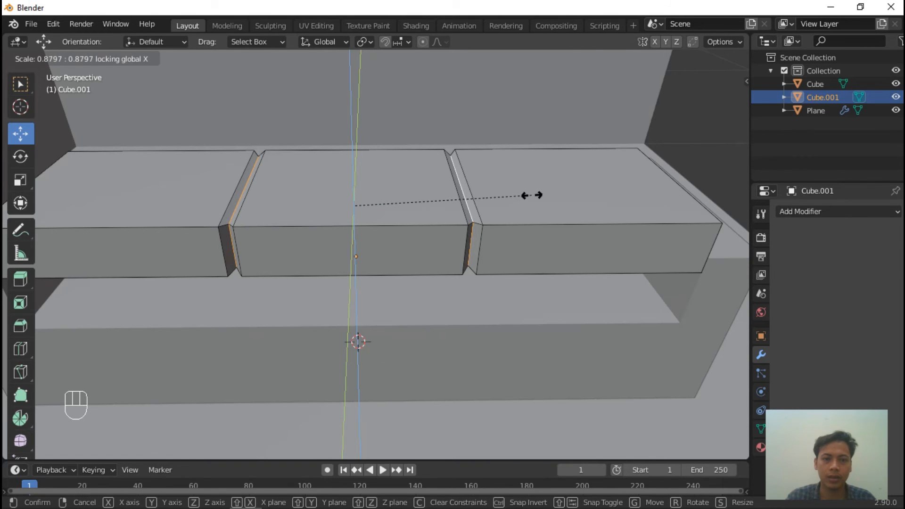
click(532, 195)
- Return to Object Mode and flatten the whole seat cushion along Z to a little over half its height
scroll(444, 298, down, 3)
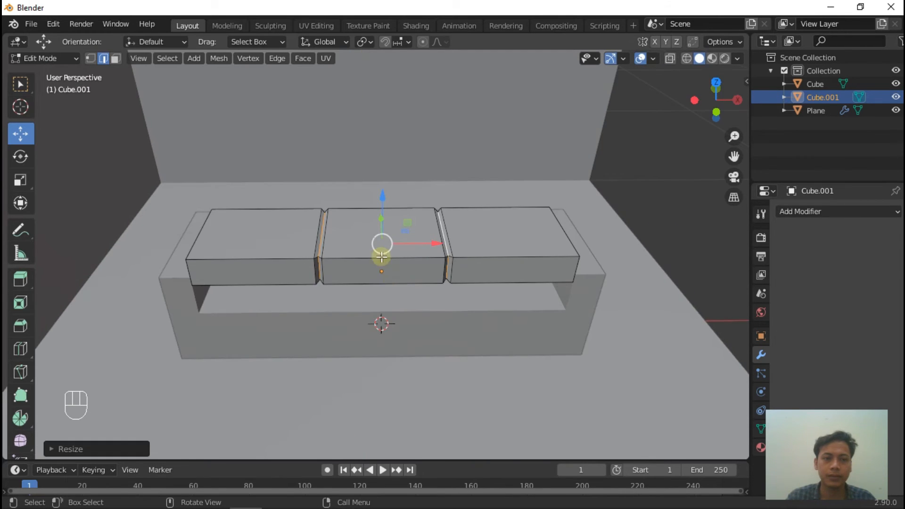
middle_drag(313, 270, 298, 252)
drag(21, 78, 139, 158)
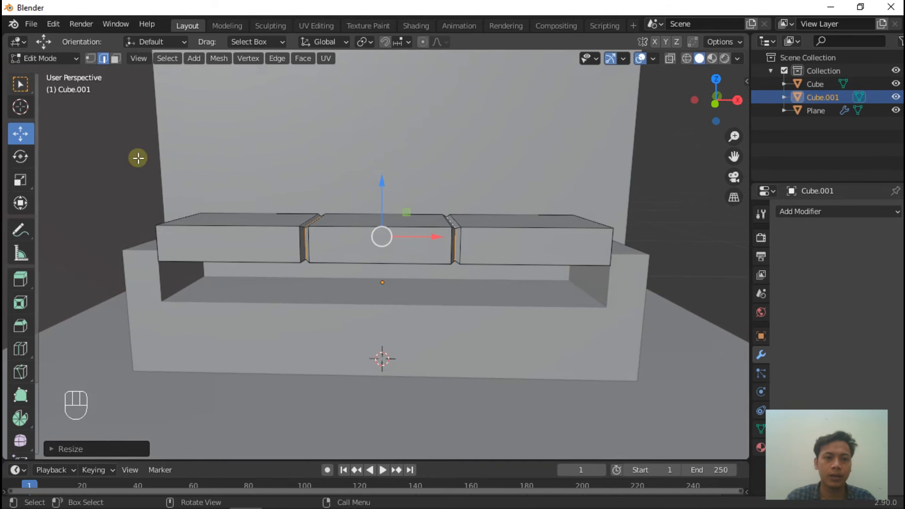
click(209, 235)
key(Tab)
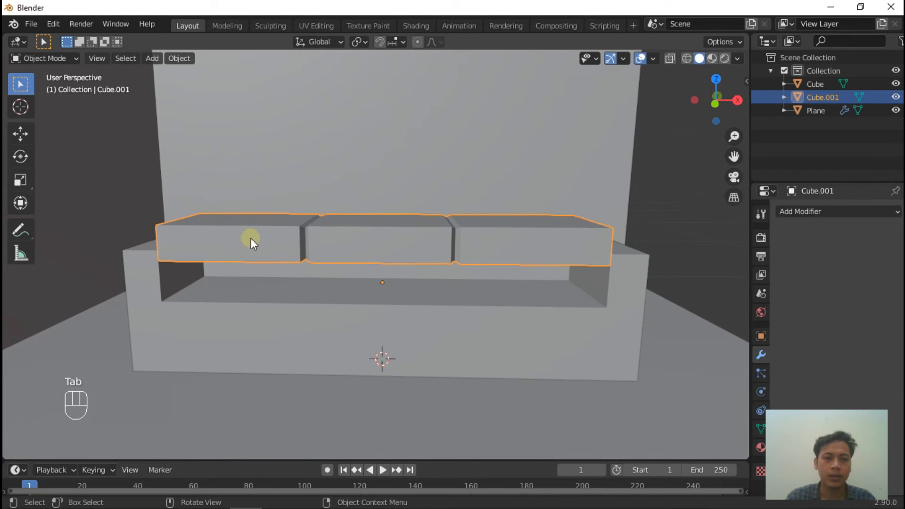
key(s)
key(z)
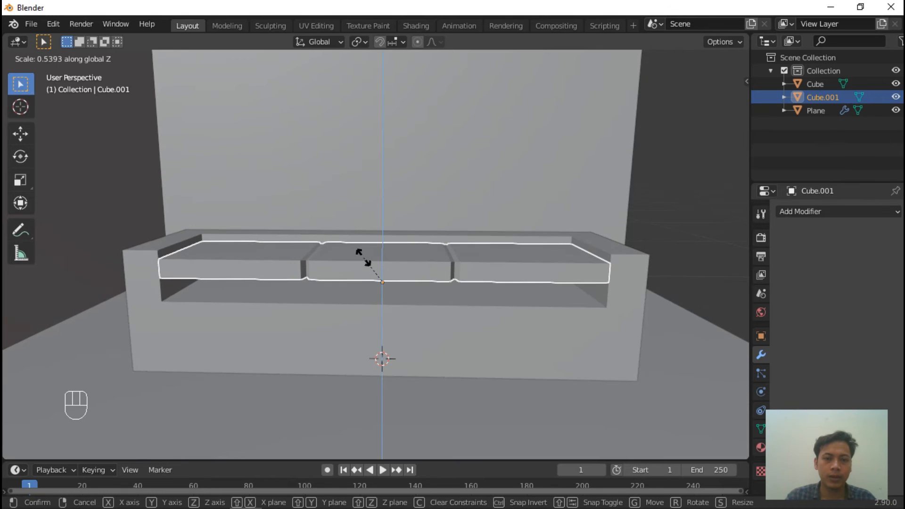
click(353, 258)
- Enter Edit Mode on the flattened seat cushion and select its entire mesh
mouse_move(355, 258)
middle_down()
mouse_move(333, 248)
mouse_move(347, 312)
mouse_move(361, 265)
middle_up()
scroll(425, 264, up, 2)
scroll(428, 250, down, 1)
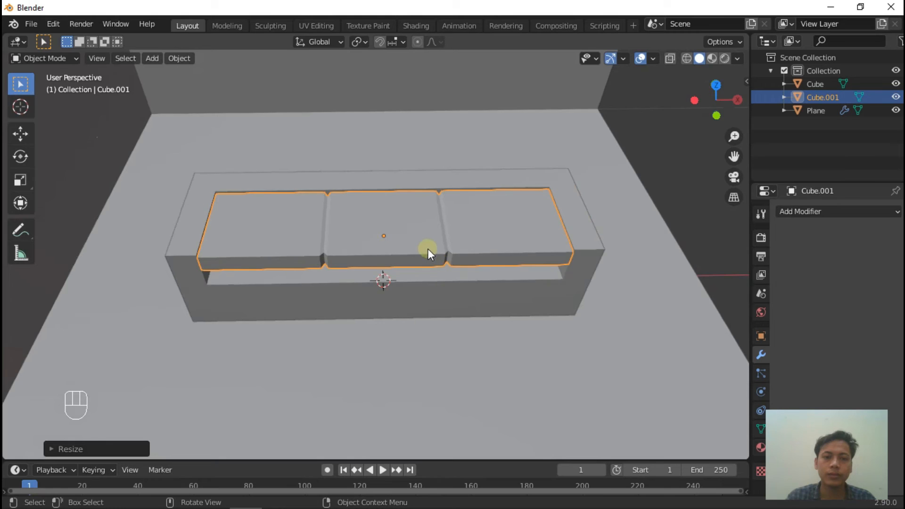
scroll(432, 238, up, 3)
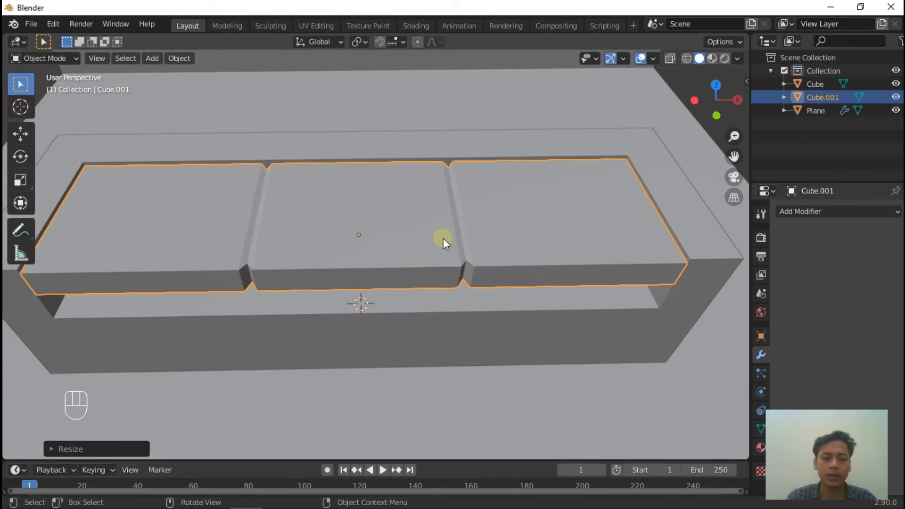
key(Tab)
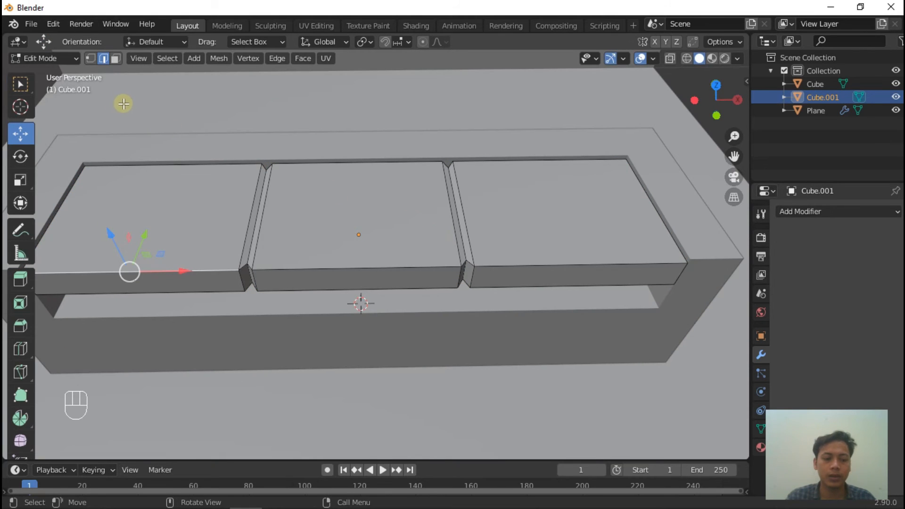
key(a)
- Bevel all cushion edges about 0.011 m wide with six segments and inspect the rounding in Object Mode
key(ctrl+b)
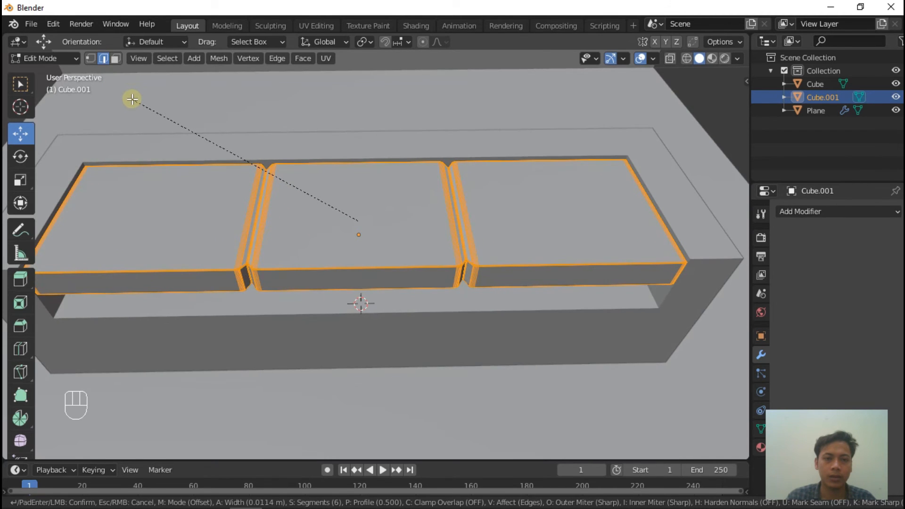
click(132, 99)
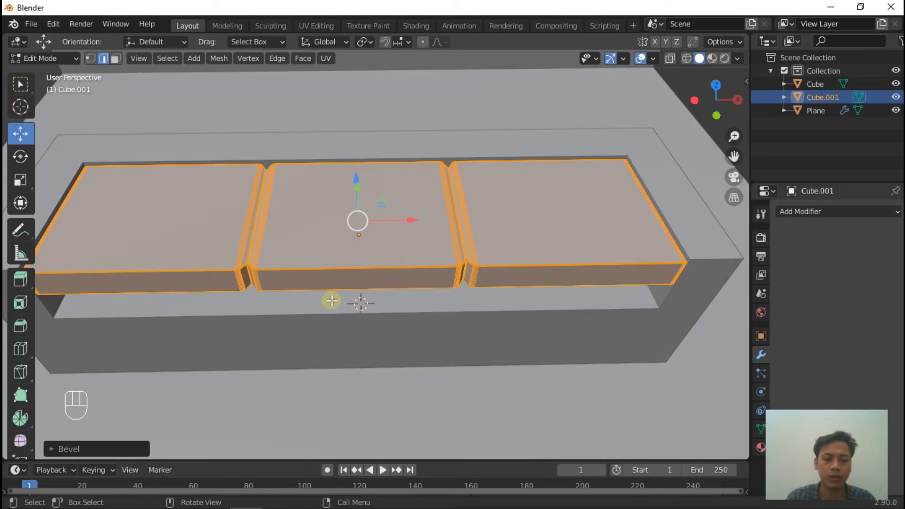
key(Tab)
middle_drag(331, 259, 468, 274)
scroll(471, 271, up, 2)
click(513, 236)
click(514, 235)
- Try a second, wider bevel over the already bevelled cushion and undo back to the unbevelled mesh with everything selected
key(Tab)
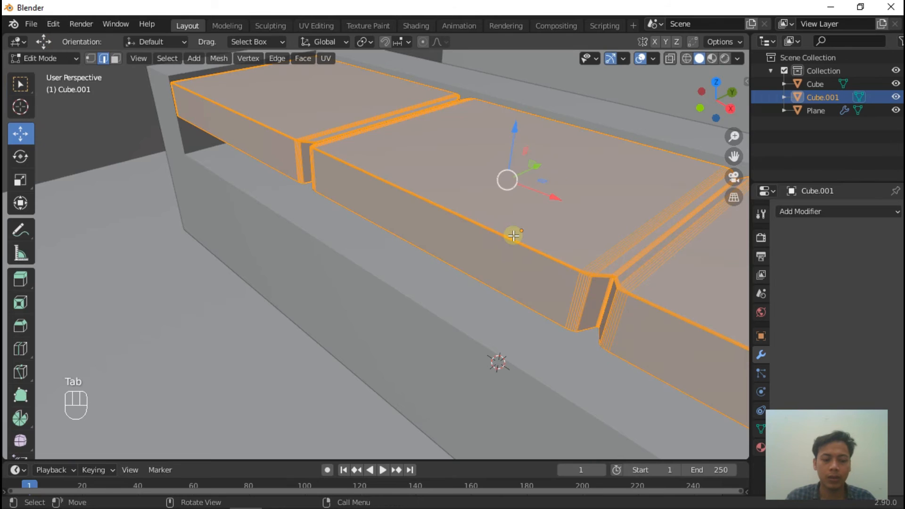
key(ctrl+b)
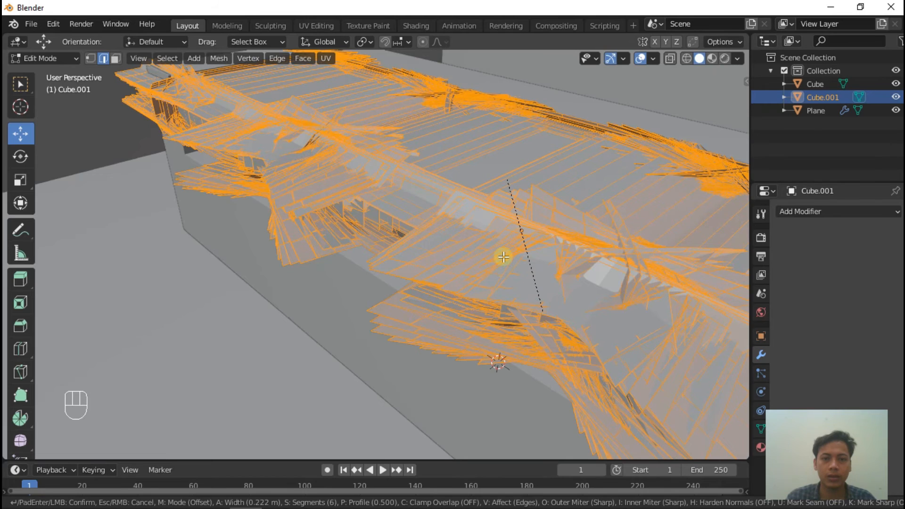
key(ctrl+z)
key(ctrl+z)
key(ctrl+z)
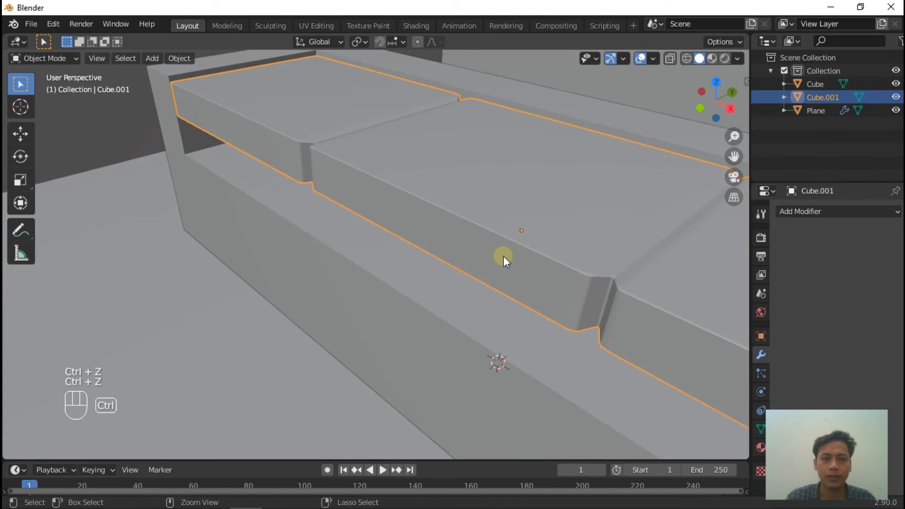
key(ctrl+z)
key(ctrl+z)
key(ctrl+z)
key(ctrl+z)
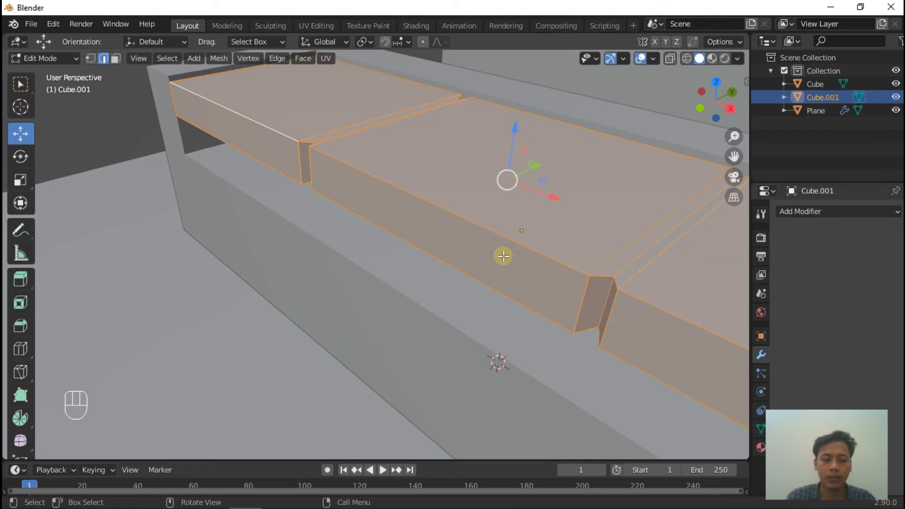
- Bevel all edges of the seat cushion about 0.017 m wide with three segments
key(ctrl+b)
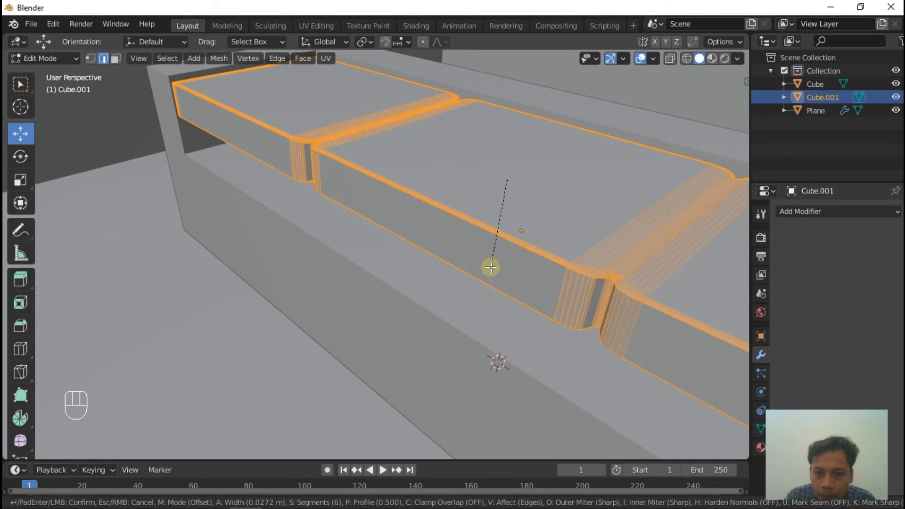
scroll(491, 267, down, 2)
scroll(489, 264, up, 1)
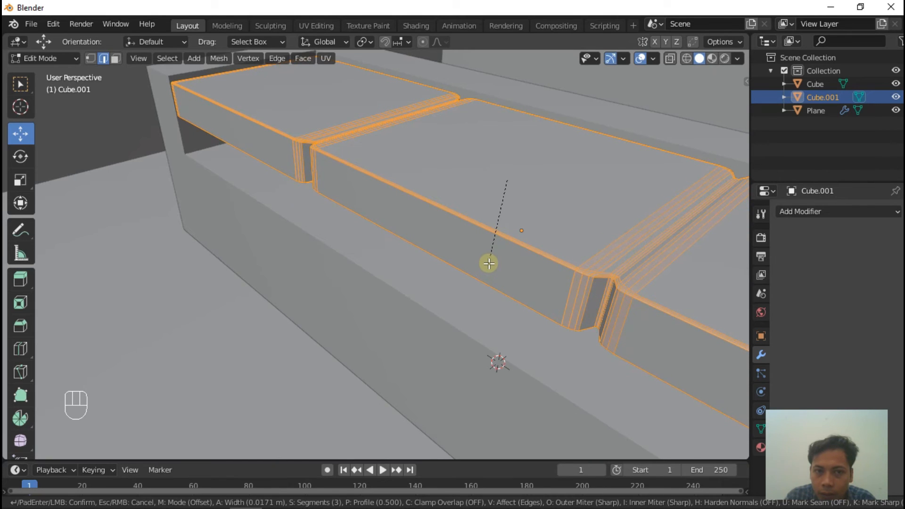
click(488, 263)
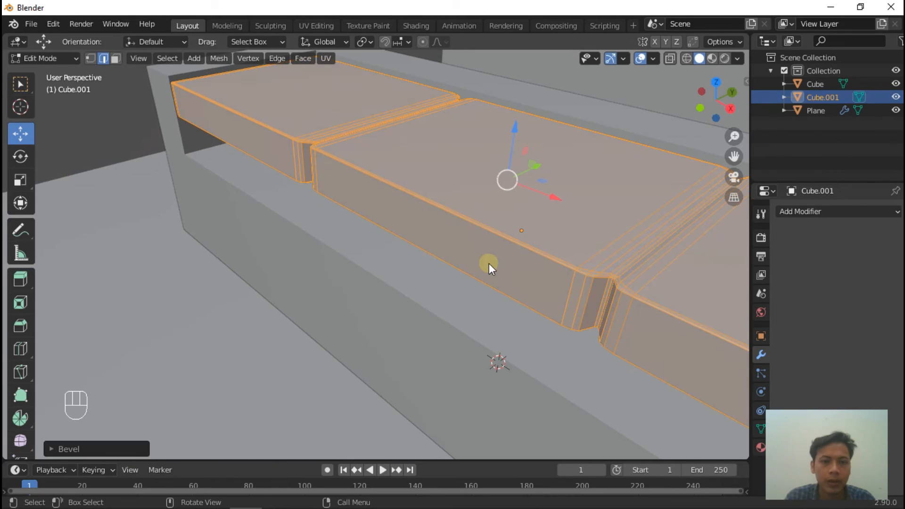
- Finish editing the seat cushion, open the sofa frame in Edit Mode and select its entire mesh
key(Tab)
scroll(489, 263, down, 3)
middle_drag(478, 277, 383, 318)
click(378, 316)
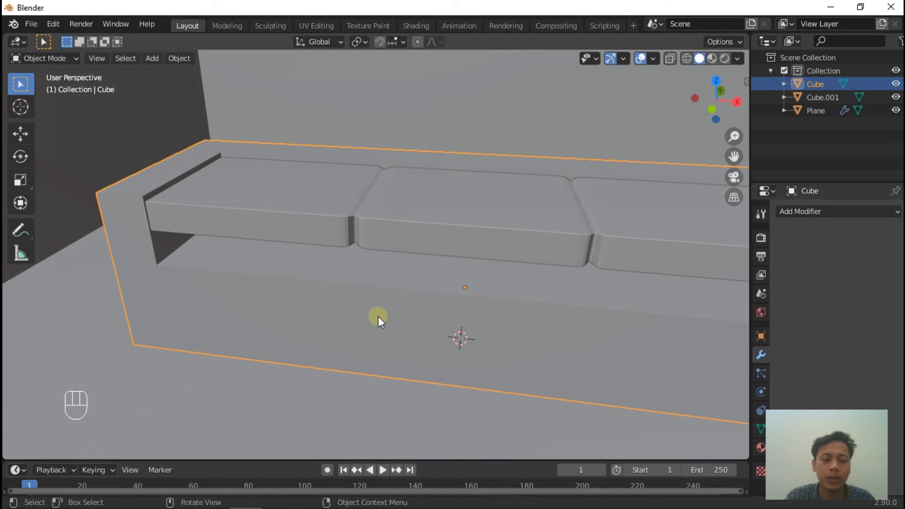
key(Tab)
key(ctrl+r)
key(ctrl+b)
click(406, 336)
key(a)
- Bevel all edges of the sofa frame about 0.048 m wide with four segments and return to Object Mode
key(ctrl+b)
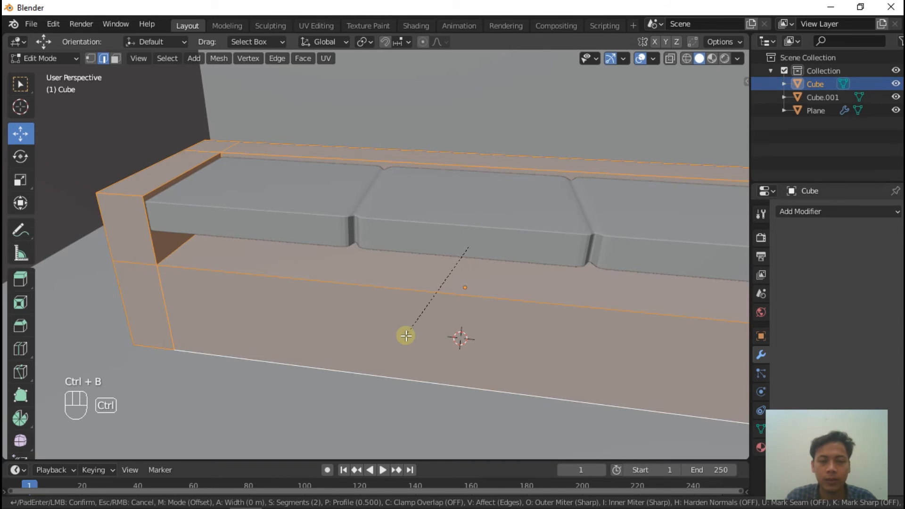
scroll(388, 335, down, 1)
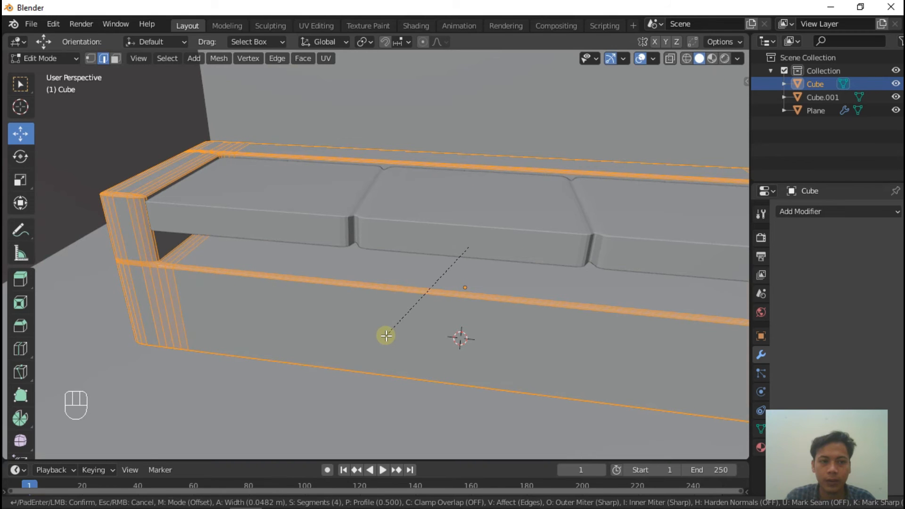
click(386, 335)
key(Tab)
scroll(284, 339, down, 3)
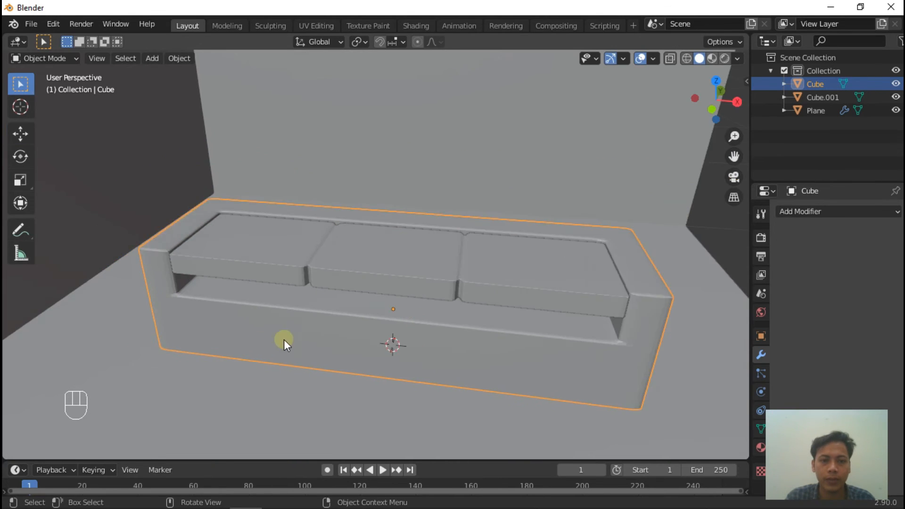
- Select the seat cushion and turn on snapping with Face as the snap target
scroll(284, 340, down, 2)
click(286, 308)
middle_drag(286, 307, 339, 340)
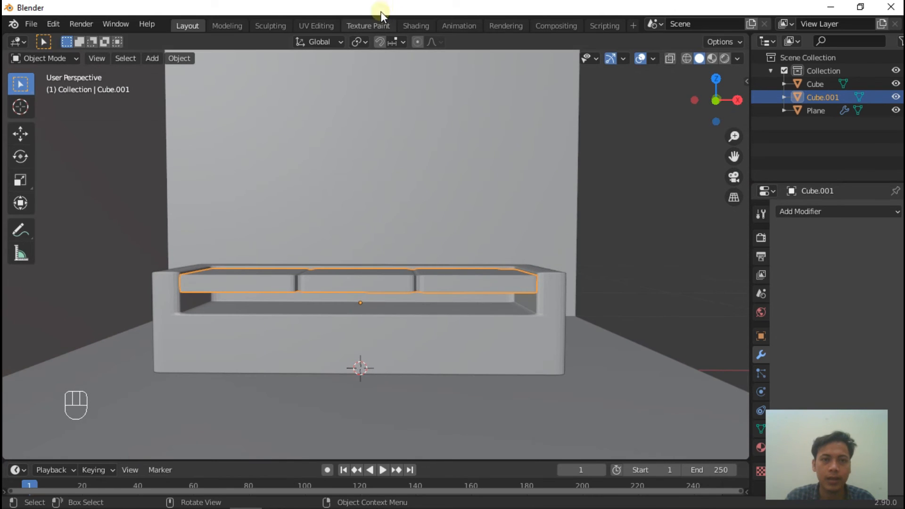
click(403, 42)
click(390, 121)
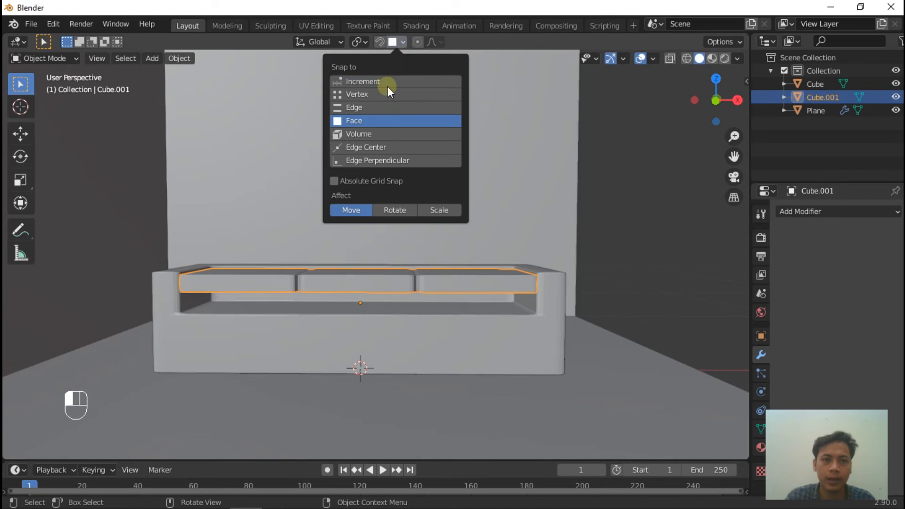
click(378, 42)
- Lower the seat cushion about 0.058 m along Z so it rests on the sofa's base
scroll(353, 283, up, 2)
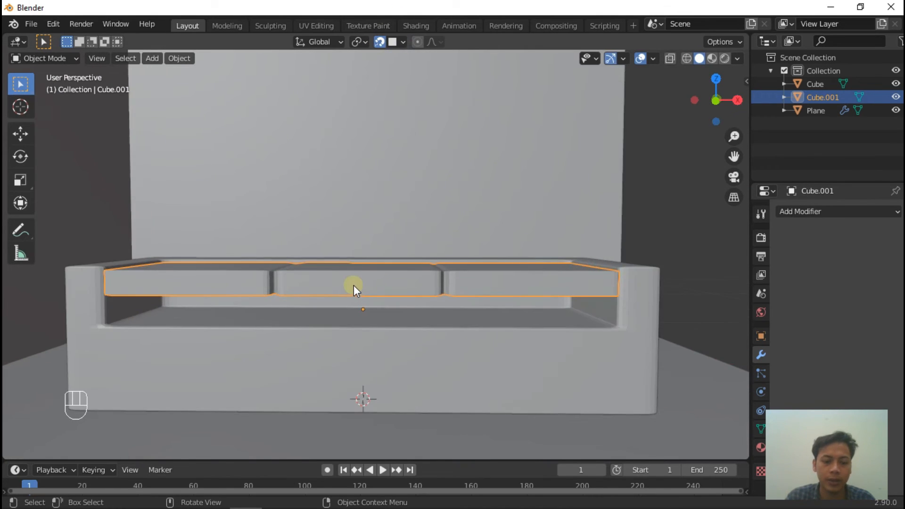
key(g)
key(z)
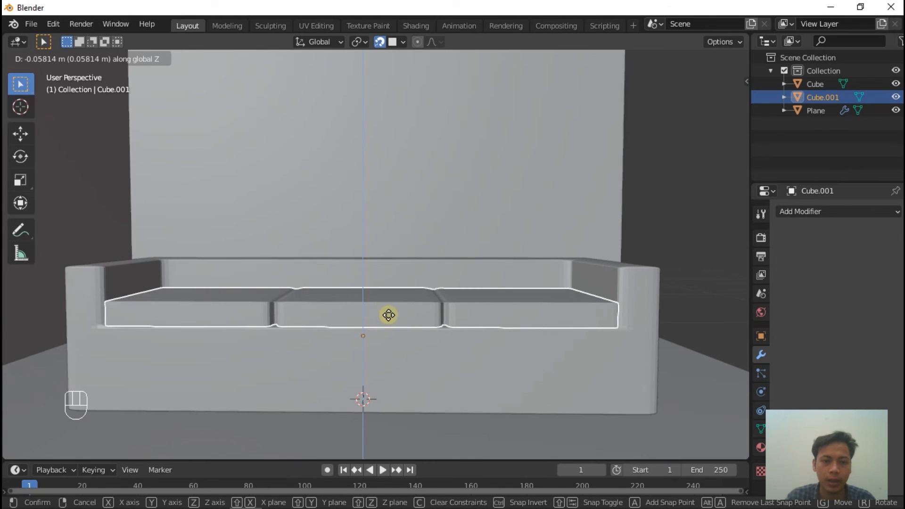
click(388, 316)
middle_drag(482, 355, 316, 376)
middle_drag(343, 348, 349, 368)
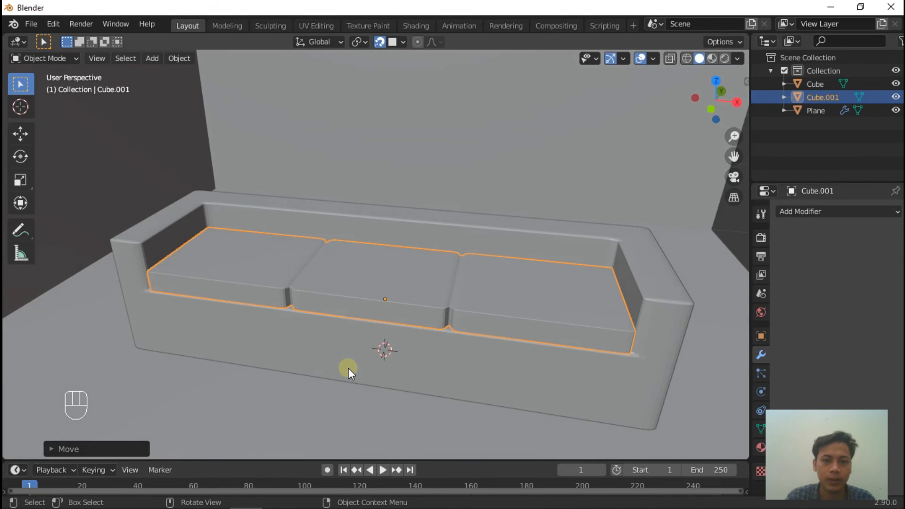
middle_drag(370, 269, 366, 287)
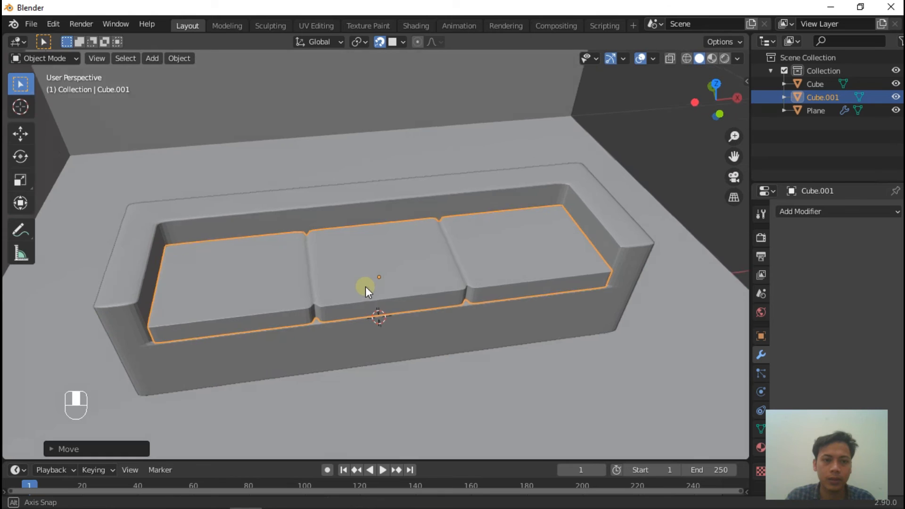
key(Tab)
click(253, 202)
key(Tab)
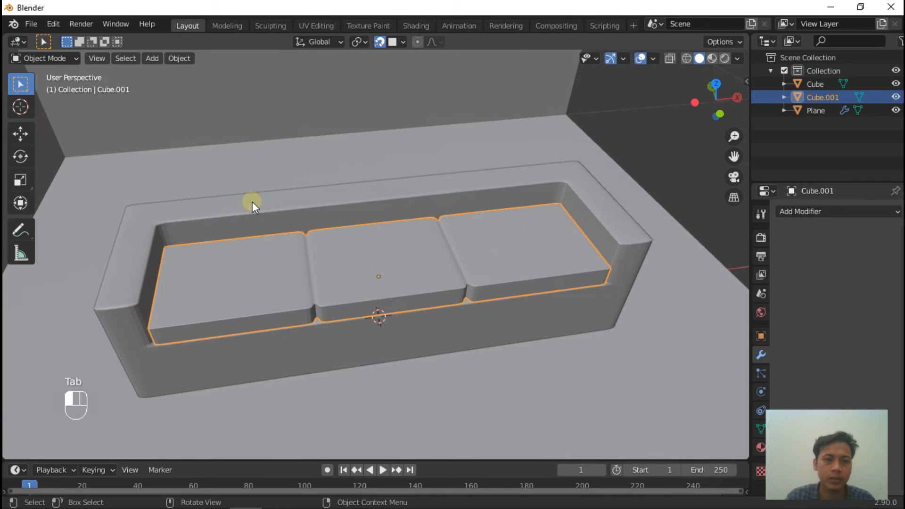
click(253, 202)
key(Tab)
click(181, 213)
click(234, 192)
click(115, 59)
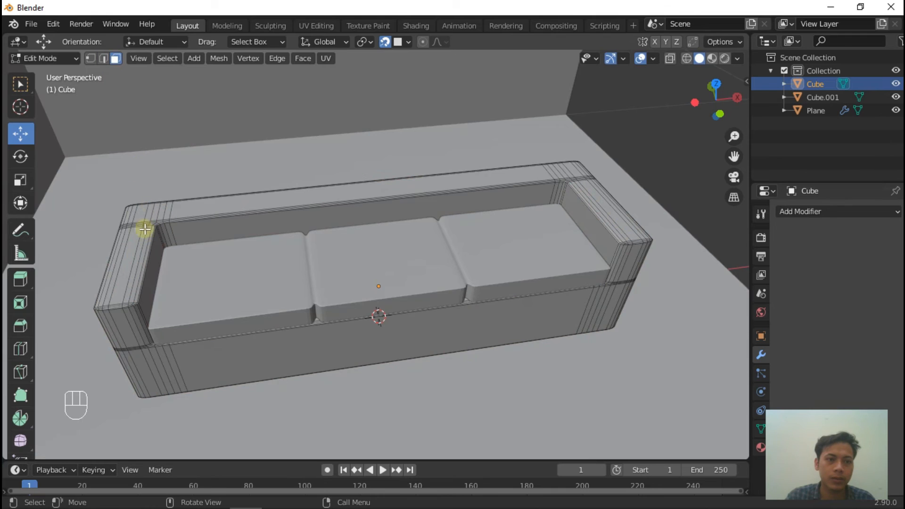
click(207, 206)
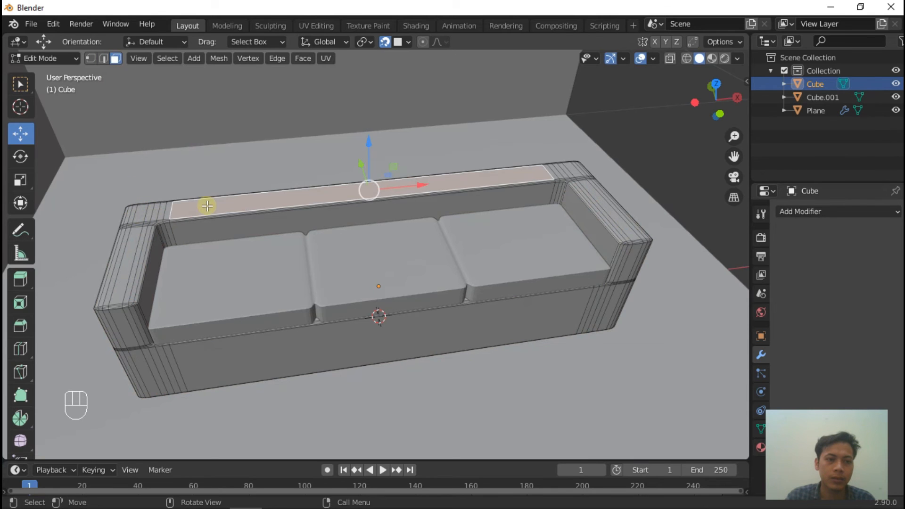
click(150, 211)
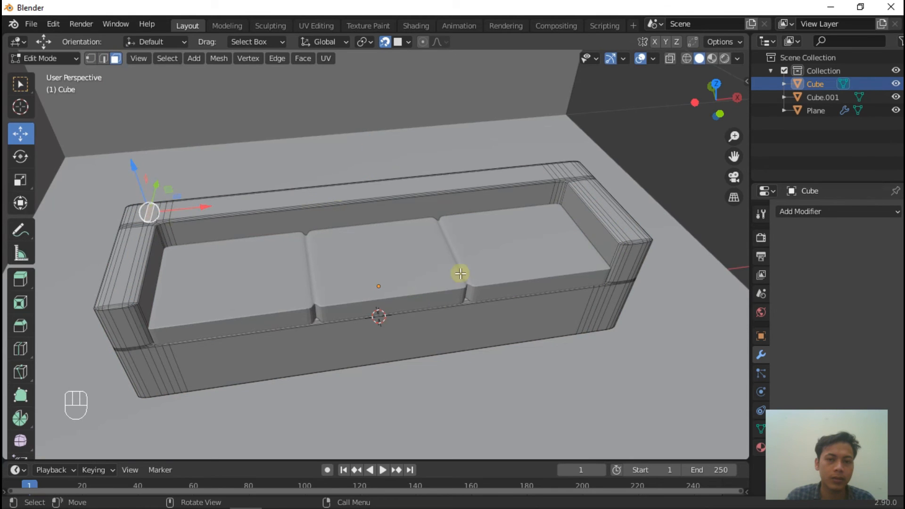
scroll(461, 273, down, 3)
middle_drag(515, 327, 502, 306)
scroll(317, 257, up, 2)
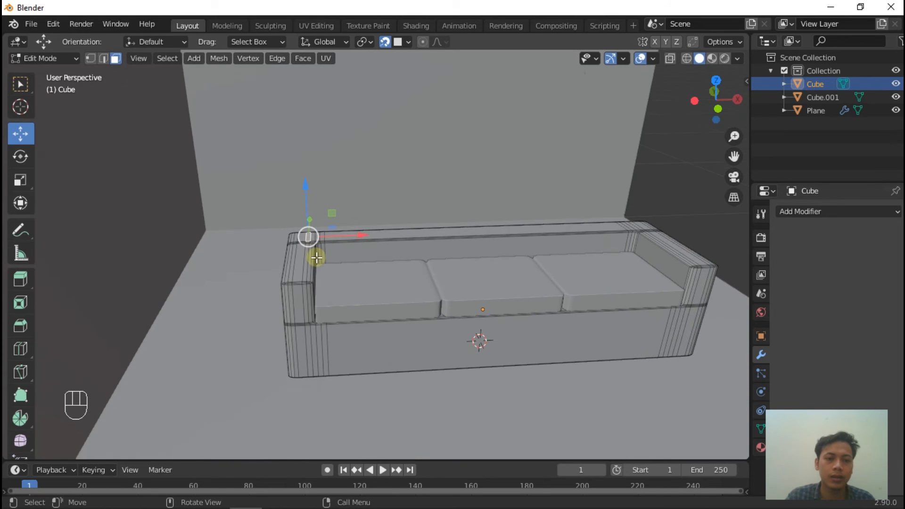
key(Tab)
- Select the seat cushion and sofa frame together and move them about 0.54 m along Y toward the back wall
scroll(460, 313, down, 2)
scroll(346, 304, down, 2)
middle_drag(571, 325, 604, 358)
scroll(429, 316, down, 2)
drag(645, 375, 424, 202)
scroll(555, 289, up, 2)
click(623, 350)
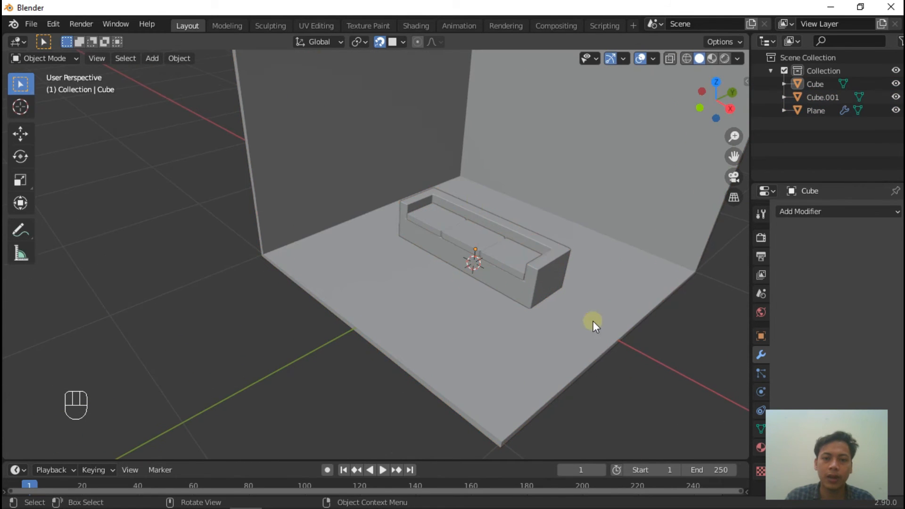
scroll(467, 193, up, 2)
click(494, 264)
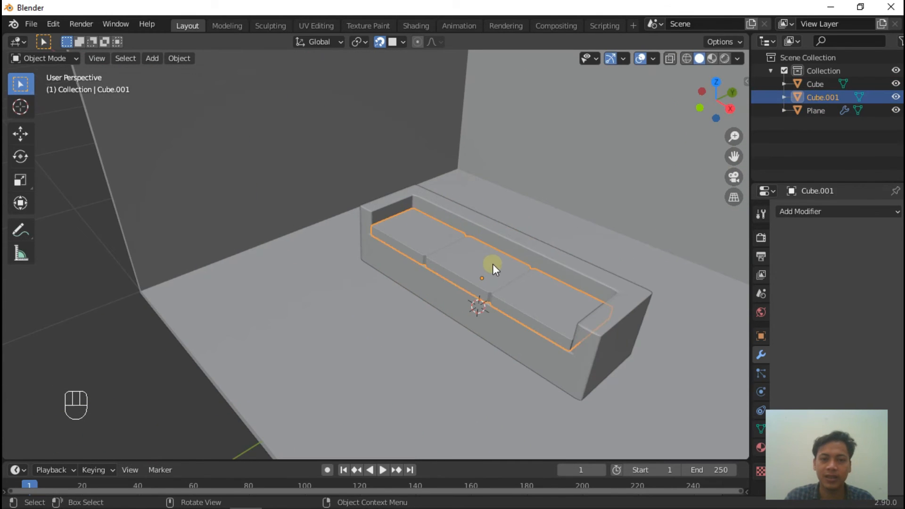
shift+click(522, 251)
key(g)
key(y)
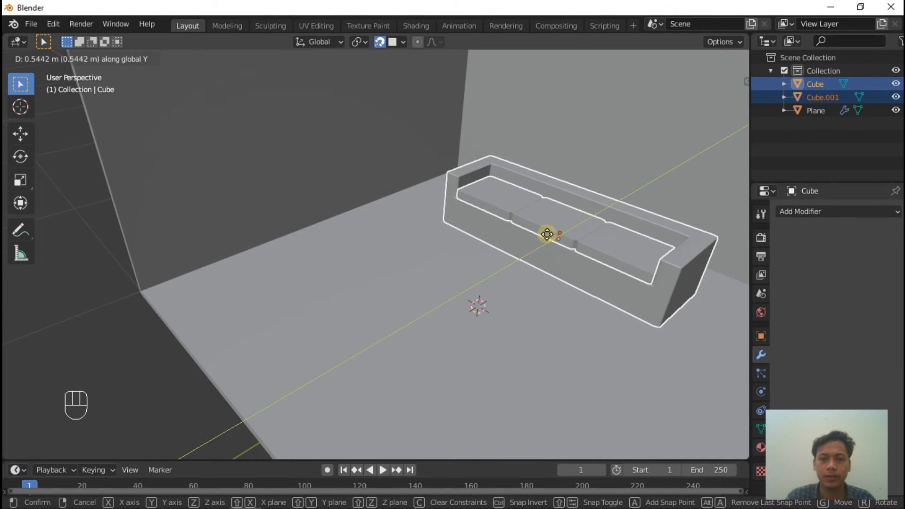
click(547, 234)
middle_drag(547, 234, 581, 263)
click(581, 263)
- Add a mesh cube at the 3D cursor on the floor in front of the sofa
middle_drag(703, 312, 641, 258)
scroll(629, 258, up, 2)
scroll(375, 301, up, 6)
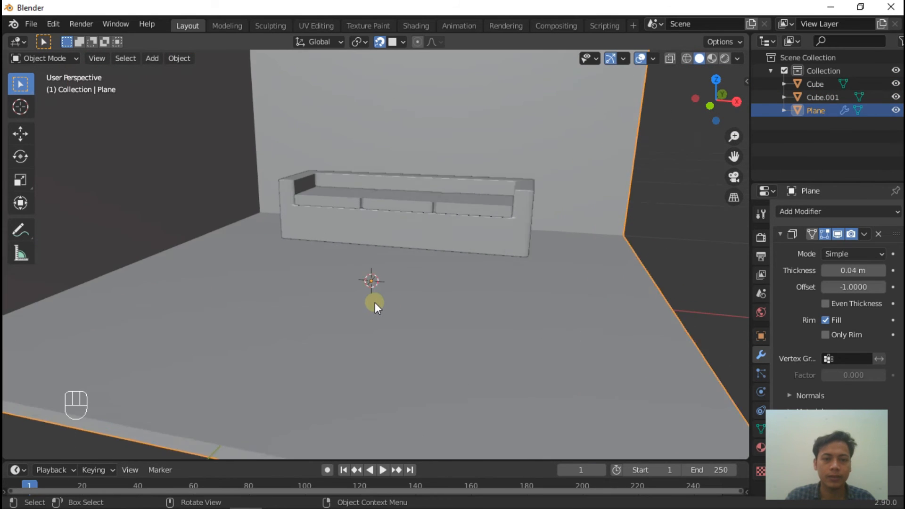
middle_drag(377, 301, 355, 162)
scroll(355, 162, up, 1)
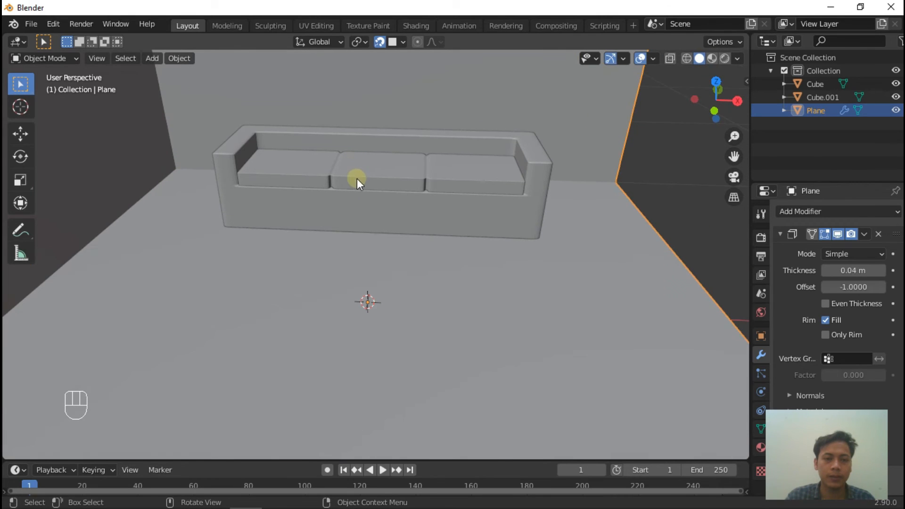
key(shift+a)
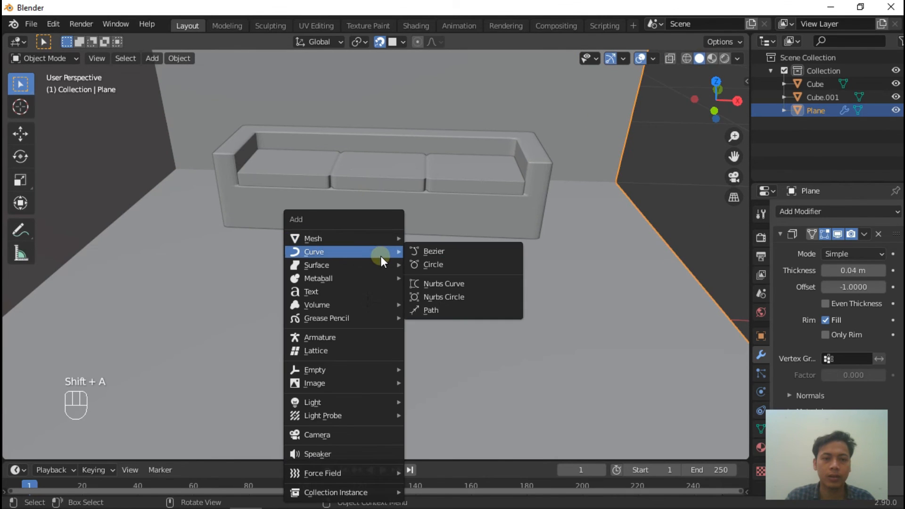
mouse_move(373, 239)
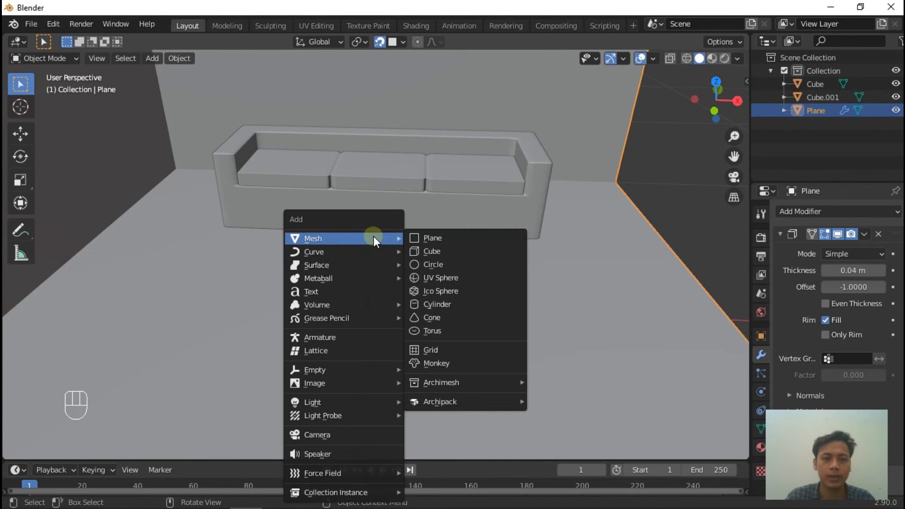
click(428, 250)
- Scale the new cube down uniformly in two passes to a small block in front of the sofa
scroll(420, 257, down, 5)
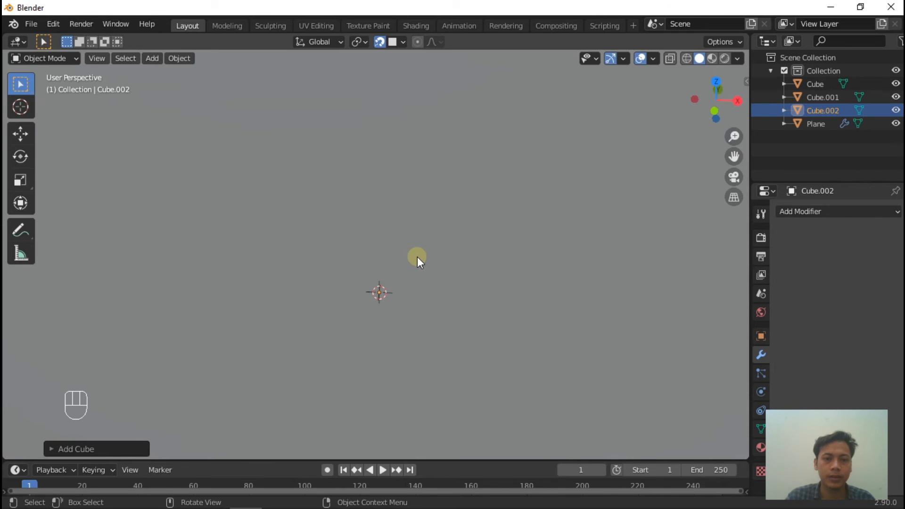
key(s)
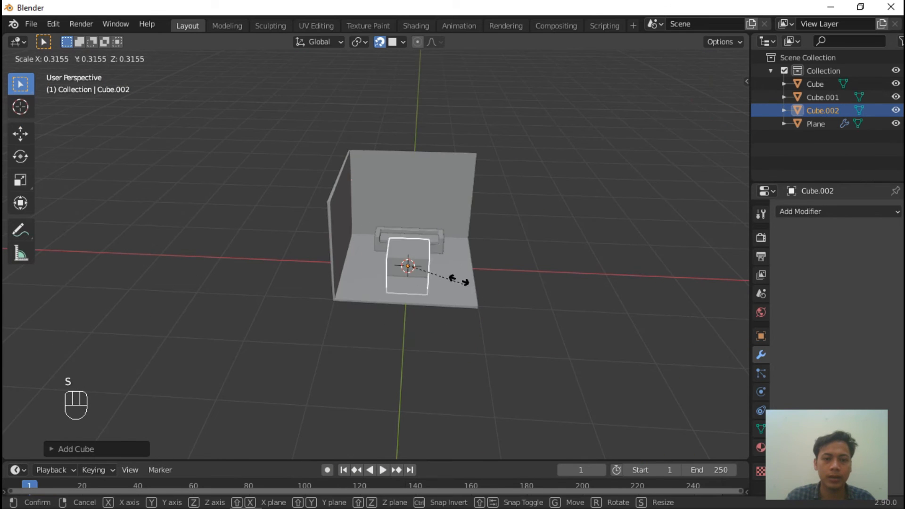
click(411, 256)
scroll(412, 257, up, 6)
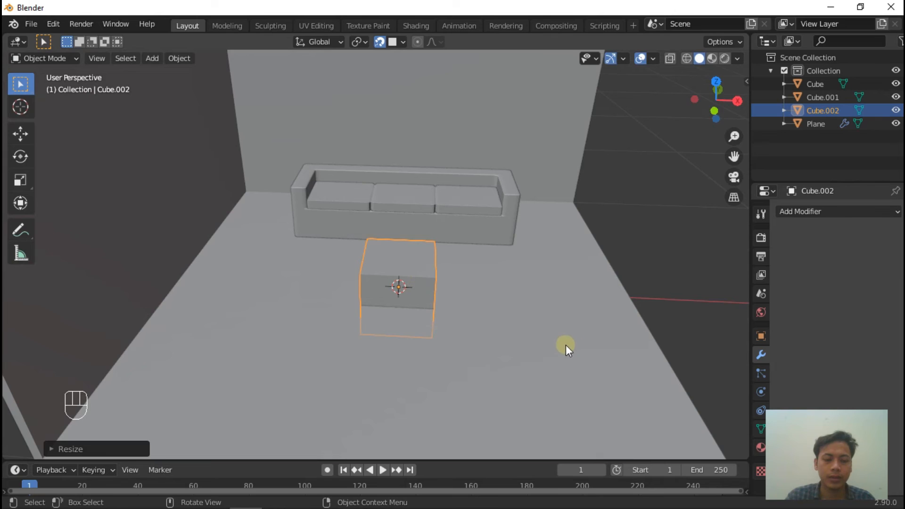
key(s)
click(490, 306)
scroll(407, 304, up, 4)
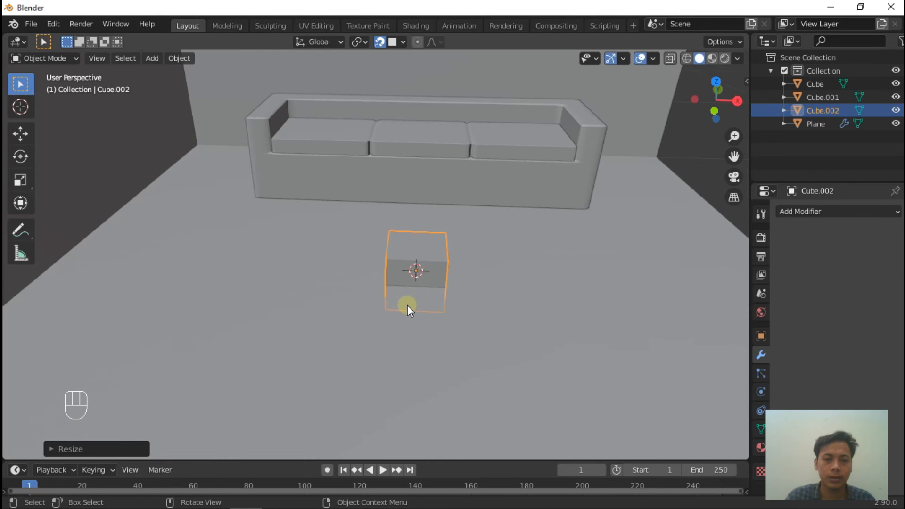
- Flatten the small block along Z in two passes into a thin slab
key(s)
key(z)
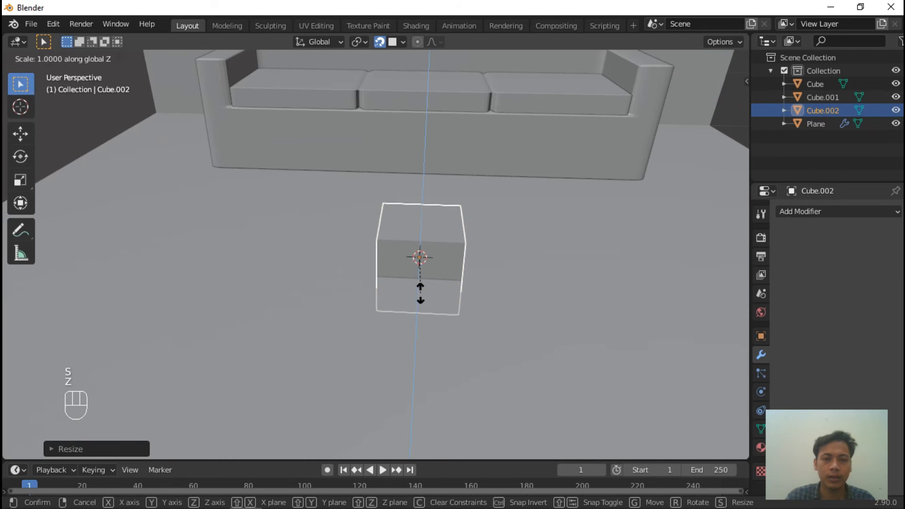
click(425, 267)
key(s)
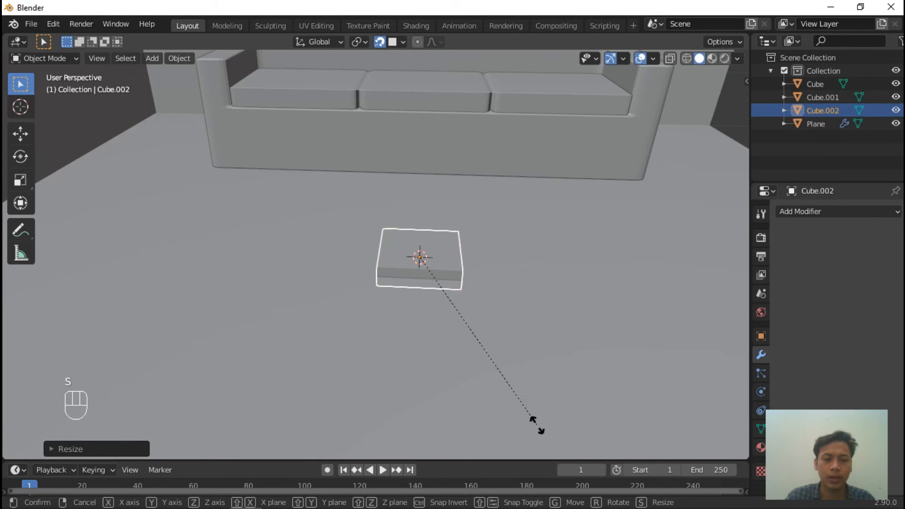
key(z)
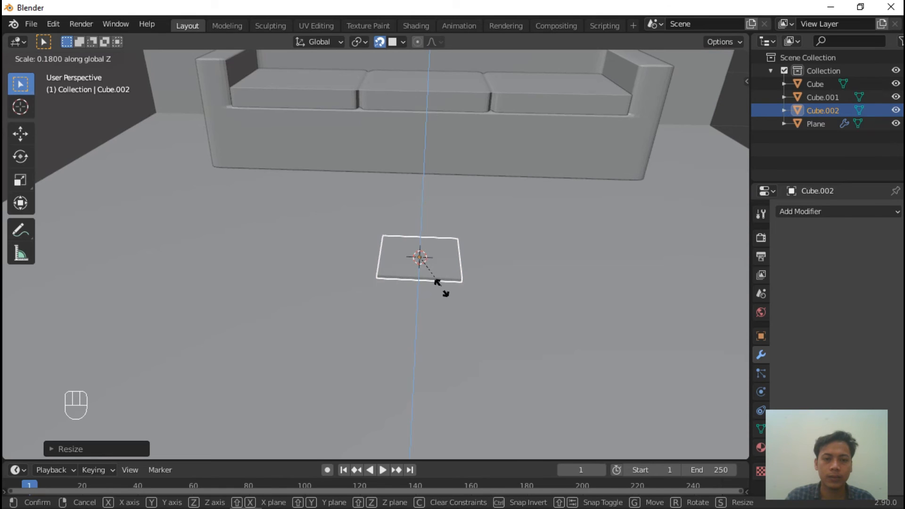
click(444, 304)
- Stretch the thin slab along X and then along Y into a long rectangular board
key(s)
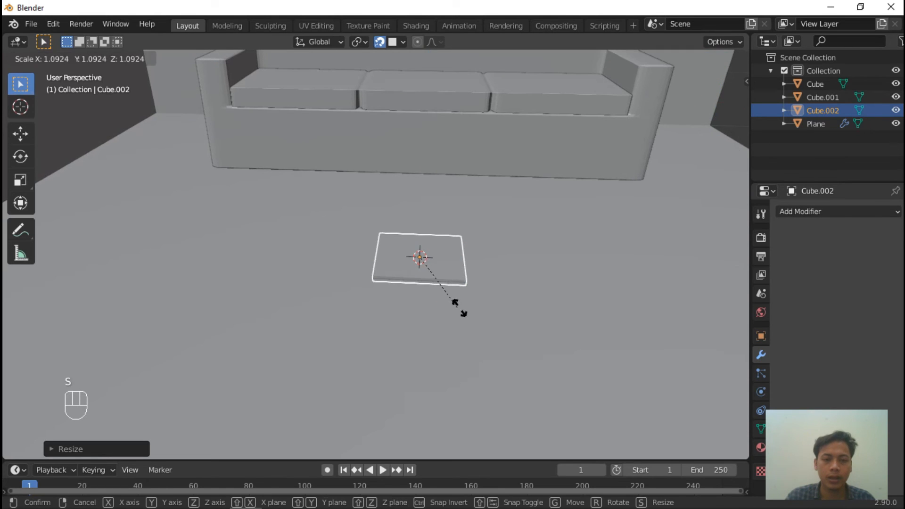
key(x)
click(693, 293)
key(s)
key(y)
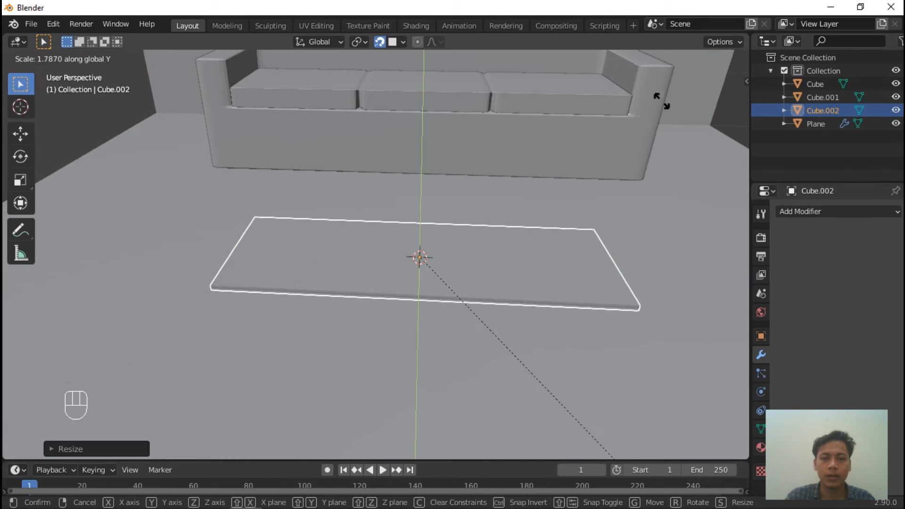
click(604, 54)
- Enlarge the whole board slightly with uniform scaling
scroll(485, 197, down, 5)
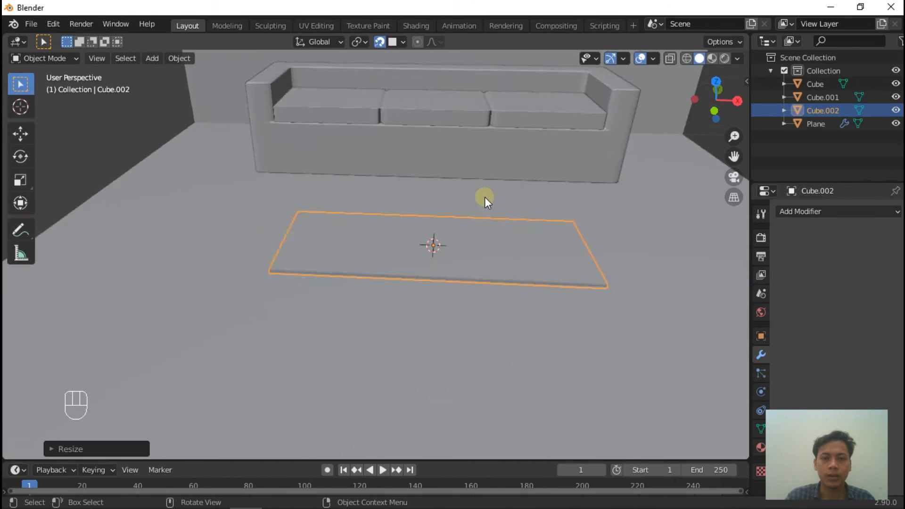
middle_drag(587, 259, 556, 140)
key(s)
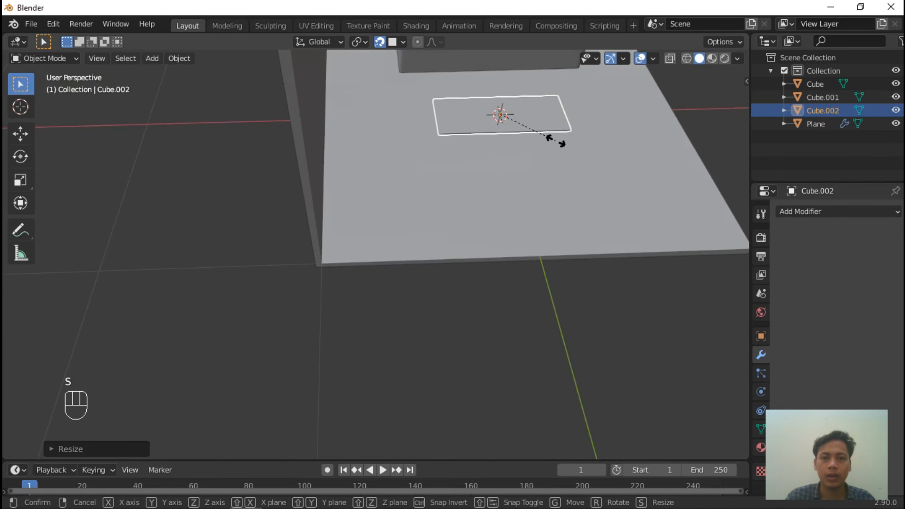
click(578, 136)
- Raise the board along Z above the floor and turn off snapping
middle_drag(511, 177, 525, 121)
scroll(524, 121, up, 9)
scroll(510, 182, down, 6)
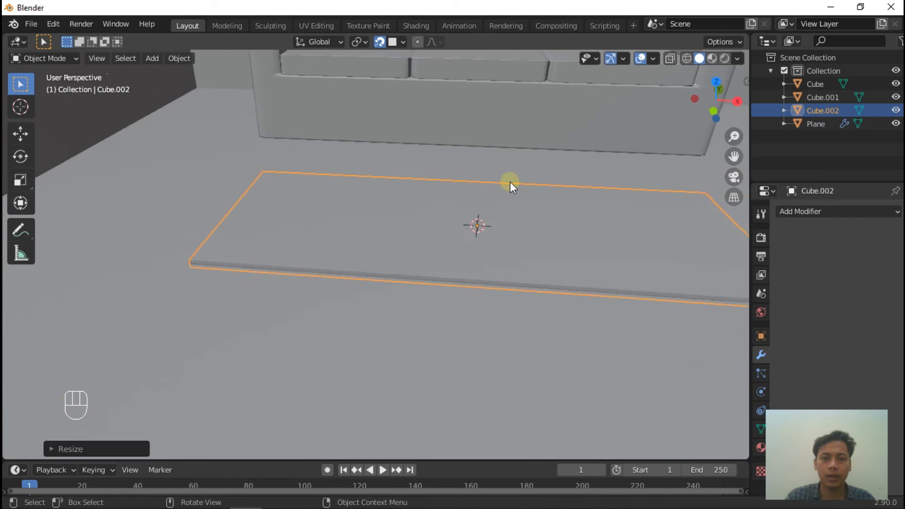
key(g)
key(z)
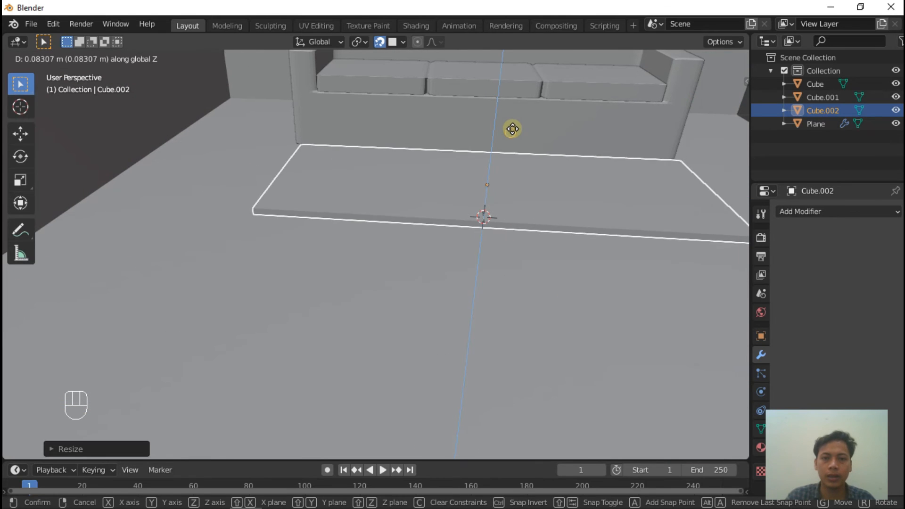
click(517, 122)
click(380, 42)
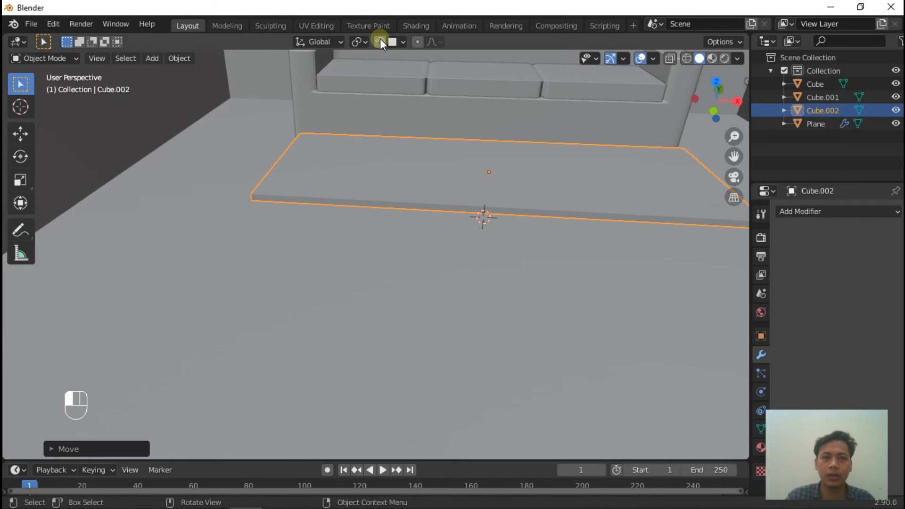
- Add a new cube mesh at the 3D cursor in front of the sofa
scroll(479, 284, down, 5)
middle_drag(480, 283, 498, 281)
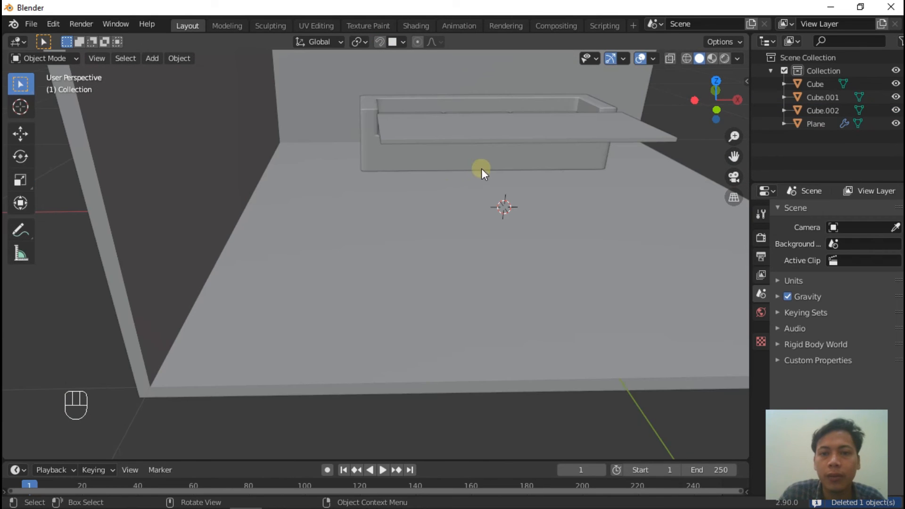
scroll(485, 173, down, 3)
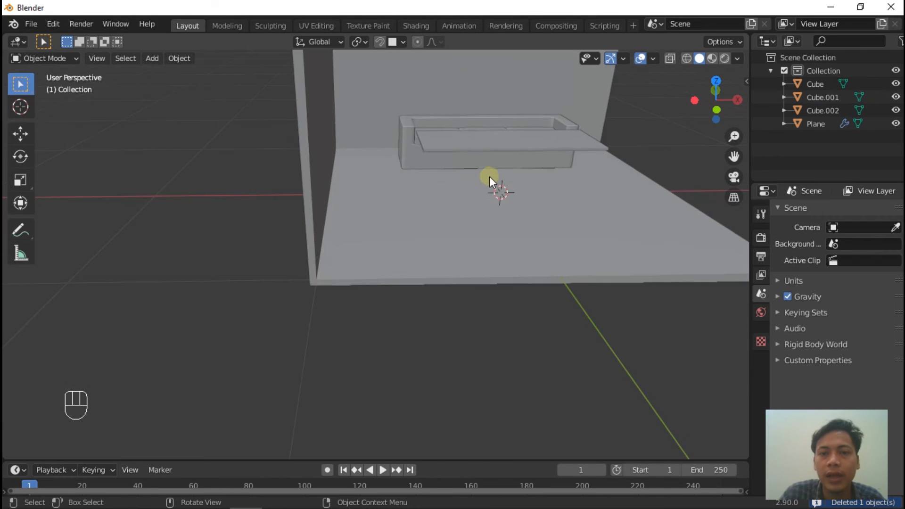
scroll(547, 126, up, 2)
scroll(555, 132, down, 3)
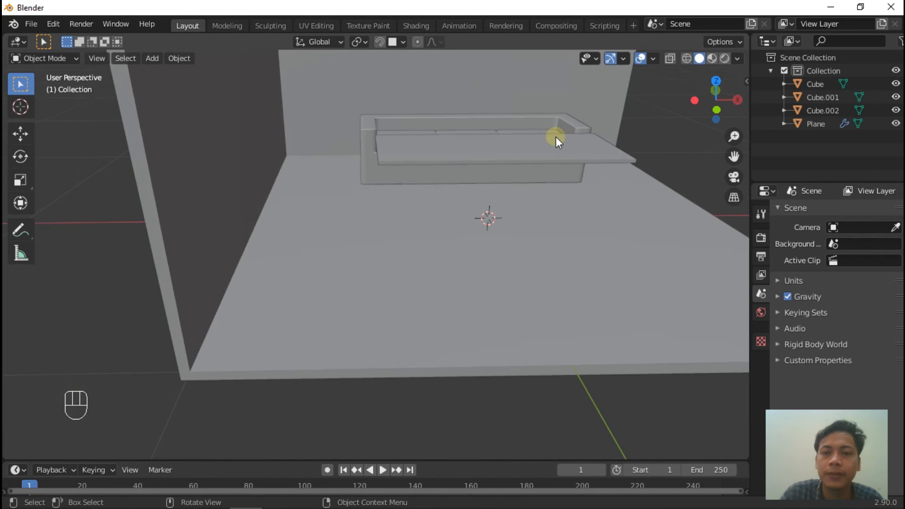
key(shift+a)
mouse_move(556, 137)
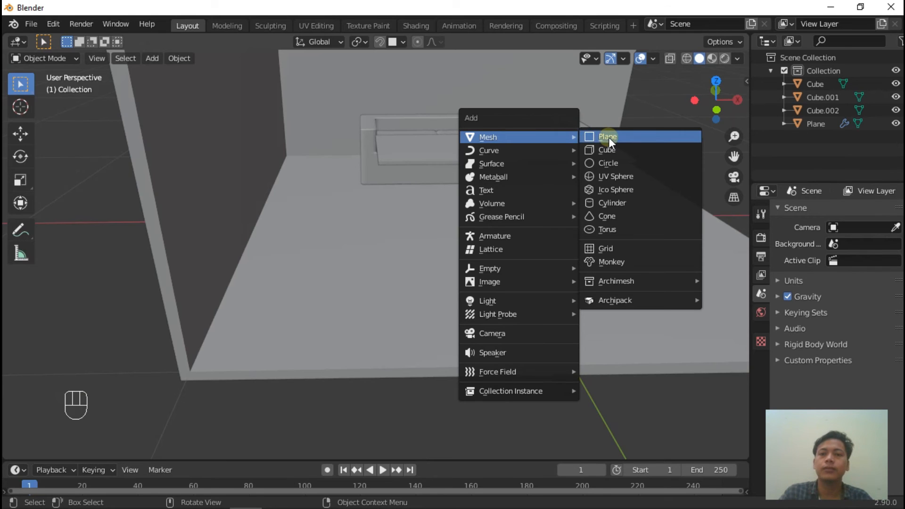
click(607, 149)
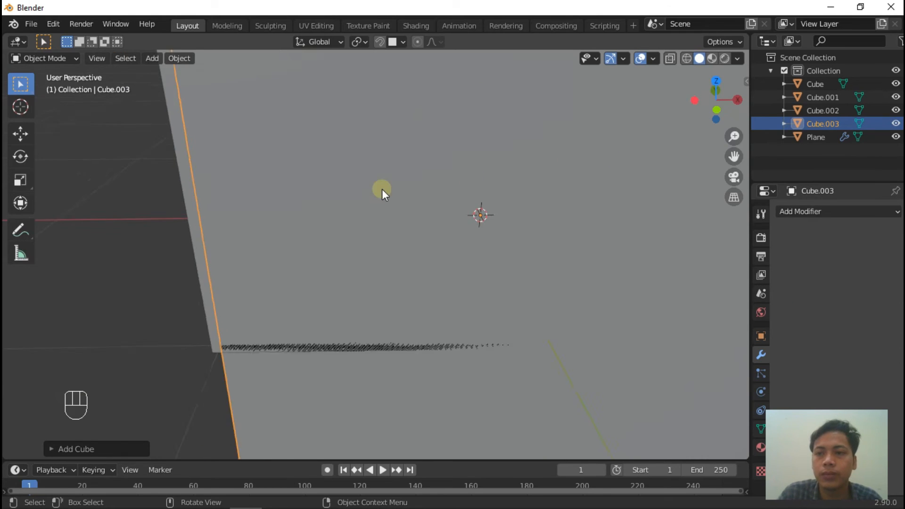
- Scale the new cube down uniformly in two passes to a tiny block and enter Edit Mode on it
scroll(340, 198, down, 3)
key(s)
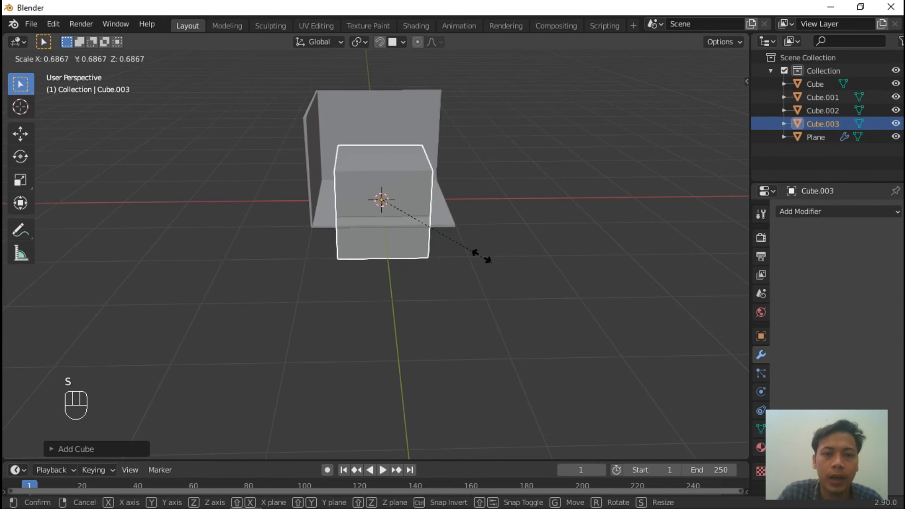
click(397, 205)
scroll(403, 200, up, 10)
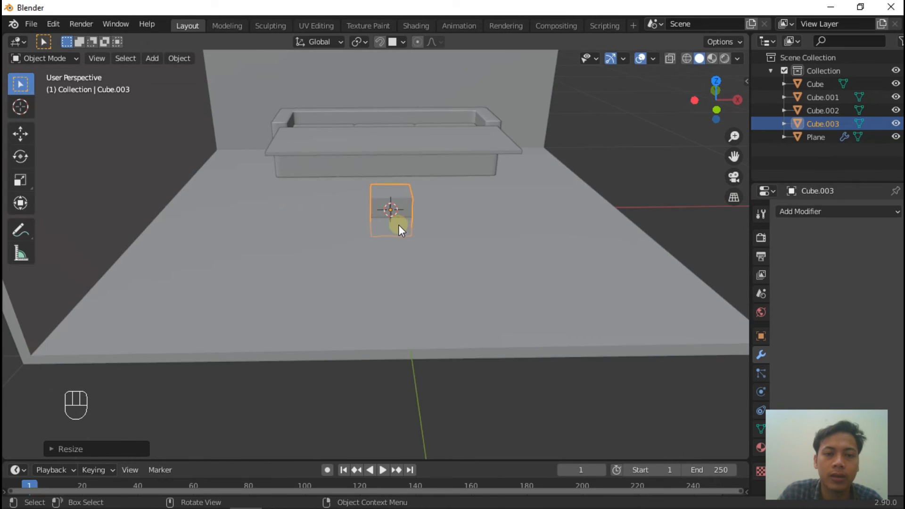
key(s)
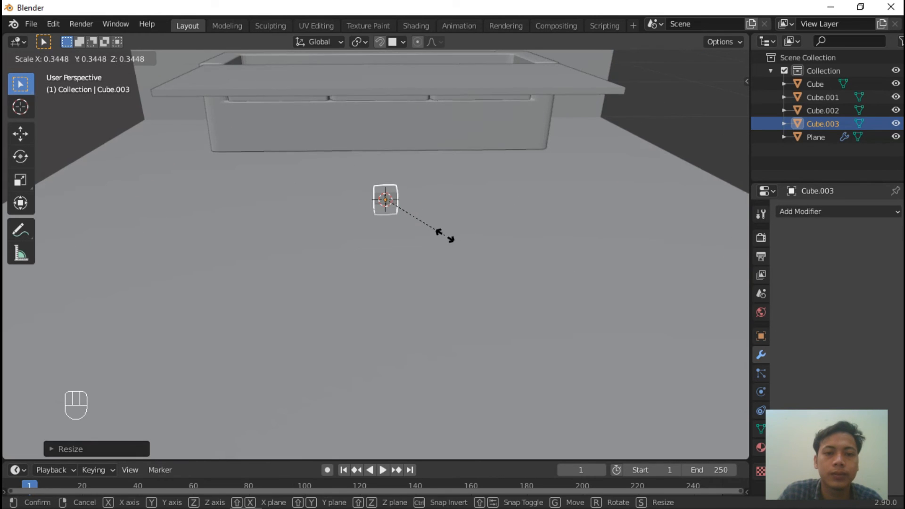
click(445, 236)
scroll(362, 184, up, 1)
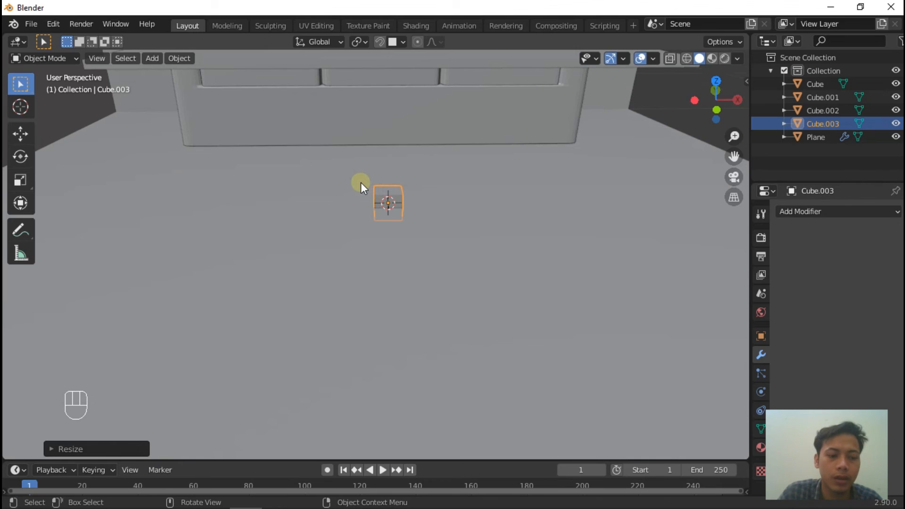
key(Tab)
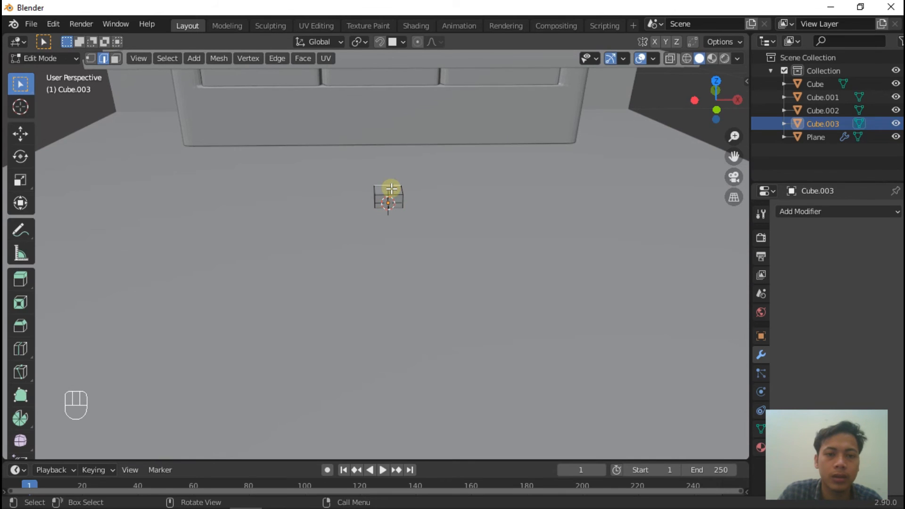
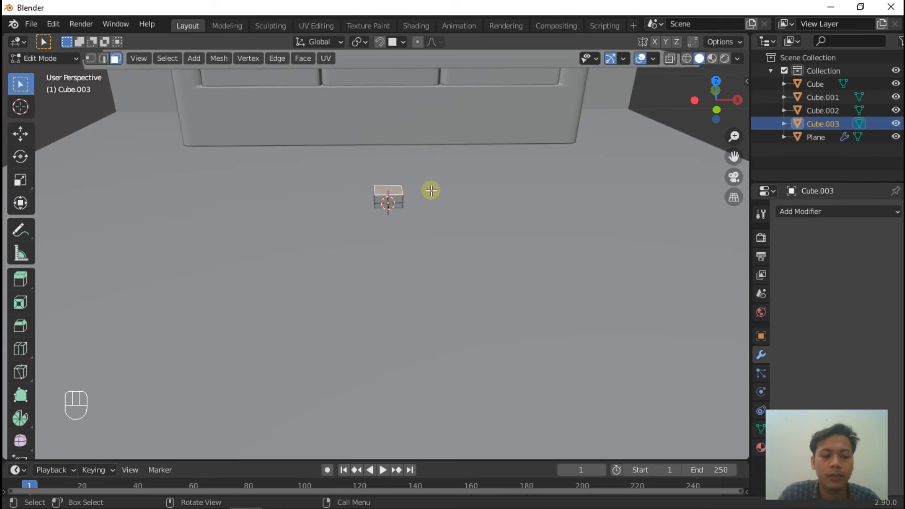
key(e)
click(440, 154)
key(ctrl+z)
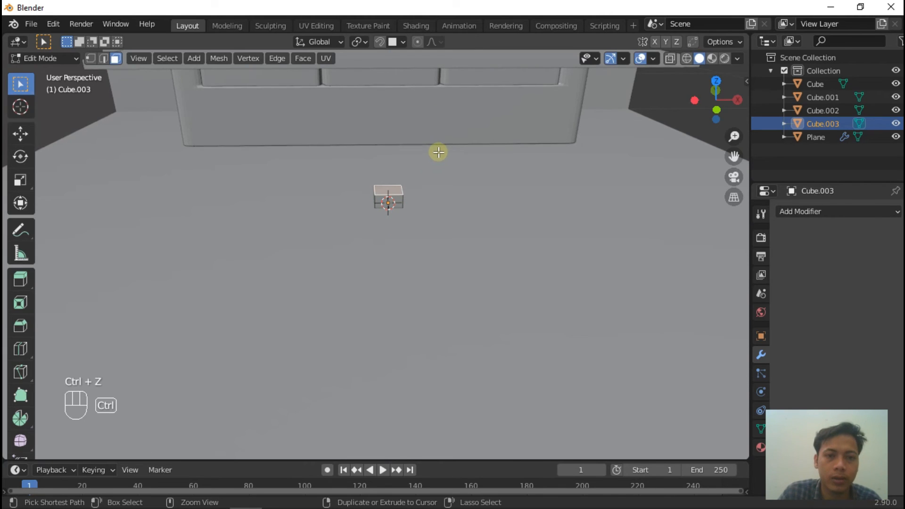
- Move the tiny block's top face up along Z to form a tall leg reaching the board
click(20, 134)
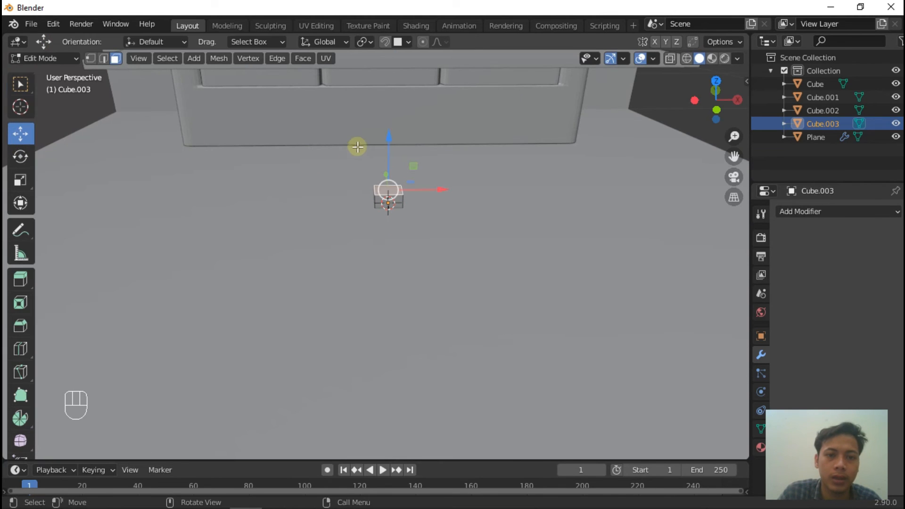
drag(392, 121, 402, 68)
scroll(415, 224, up, 3)
scroll(414, 224, up, 2)
scroll(441, 228, down, 6)
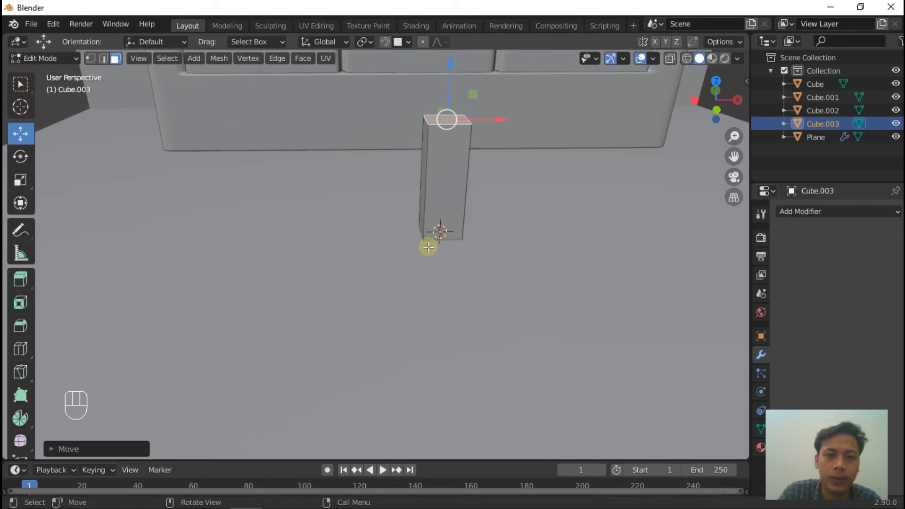
drag(439, 138, 448, 99)
key(s)
click(491, 239)
key(ctrl+z)
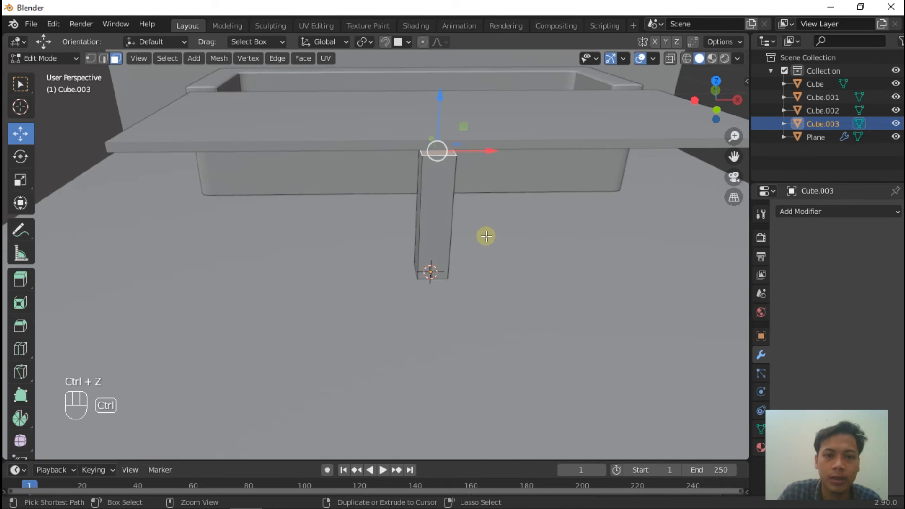
- Scale the entire leg mesh down uniformly by a factor of about 0.47 and return to Object Mode
key(a)
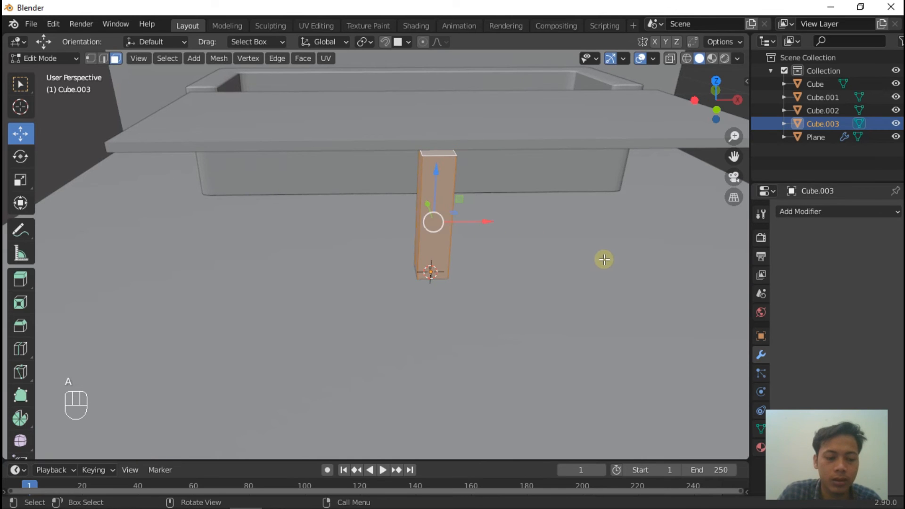
key(s)
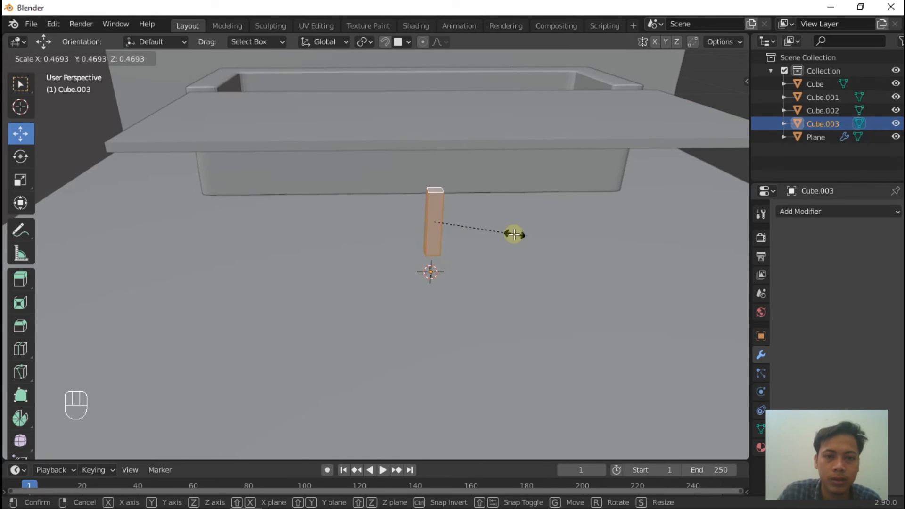
click(514, 235)
middle_drag(376, 295, 420, 292)
key(Tab)
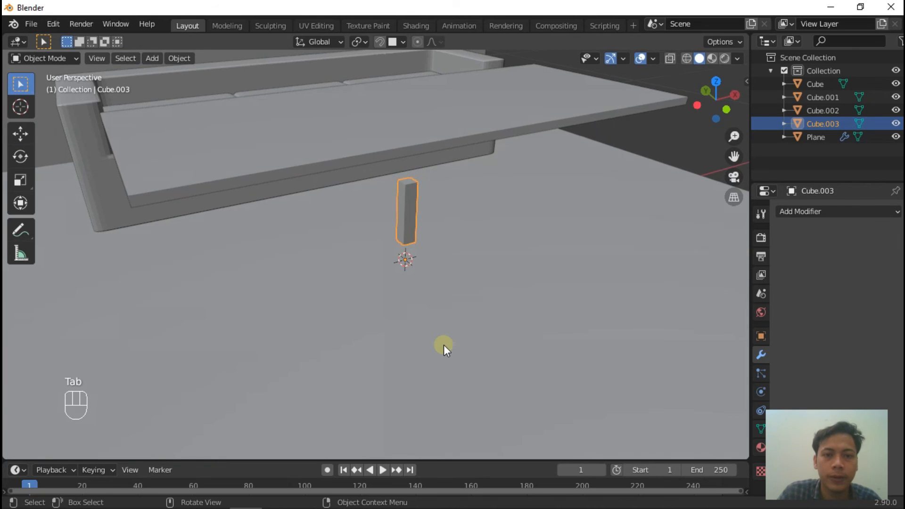
- Switch to a top wireframe view and add a Mirror modifier on the X and Y axes to the leg
middle_drag(408, 168, 592, 133)
click(414, 196)
click(592, 133)
mouse_move(490, 169)
middle_down()
mouse_move(547, 166)
mouse_move(544, 180)
mouse_move(539, 175)
middle_up()
key(KP_7)
key(z)
click(428, 180)
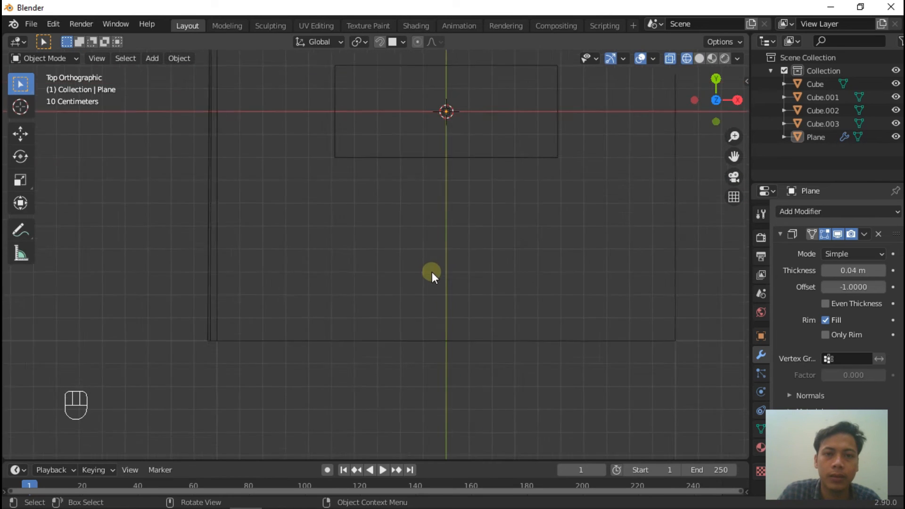
scroll(439, 151, up, 3)
click(447, 171)
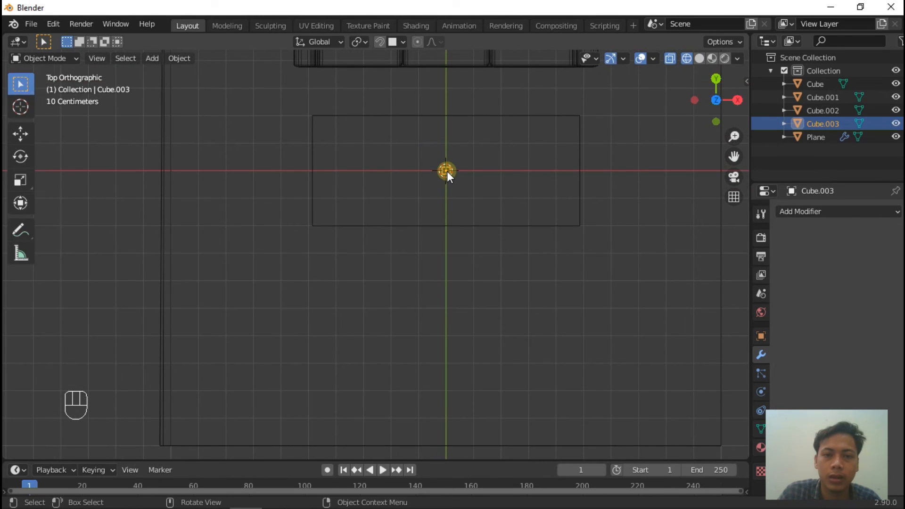
click(842, 213)
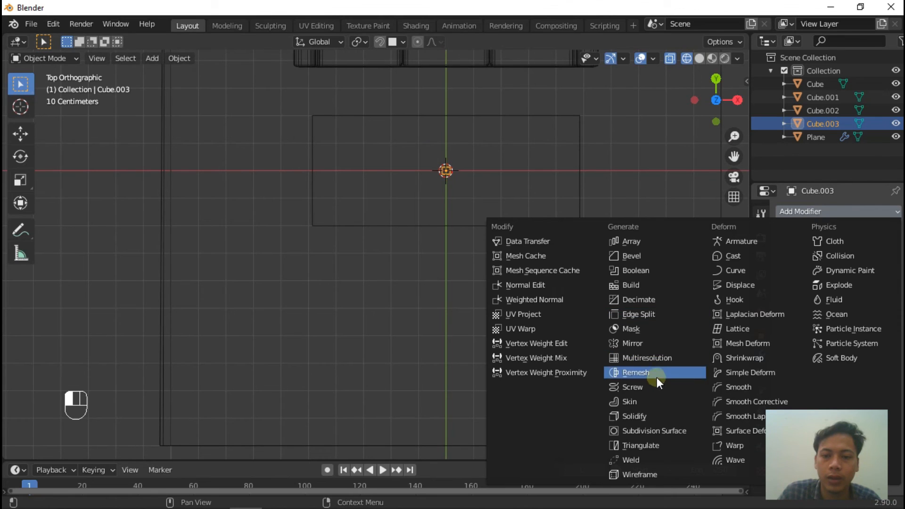
click(649, 344)
scroll(460, 164, up, 2)
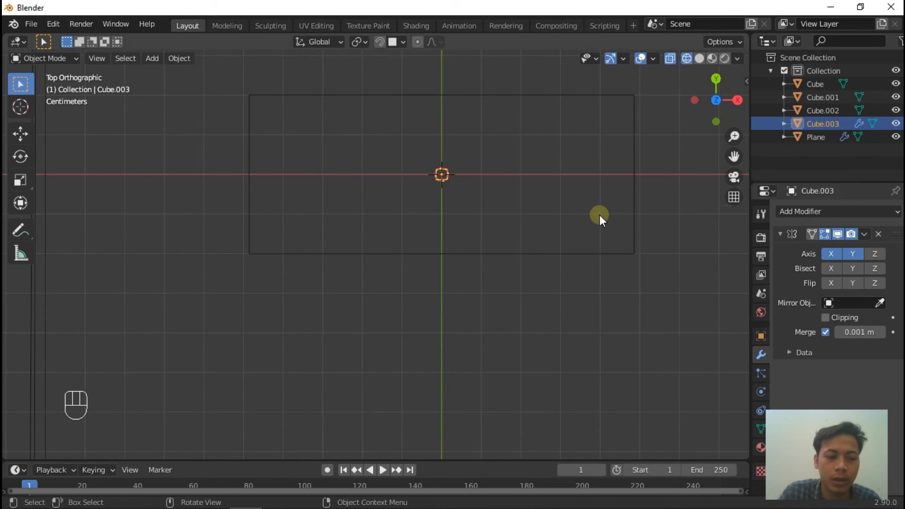
- Move the leg mesh along X and then Y to just inside the board's front-right corner
key(Tab)
drag(496, 179, 676, 184)
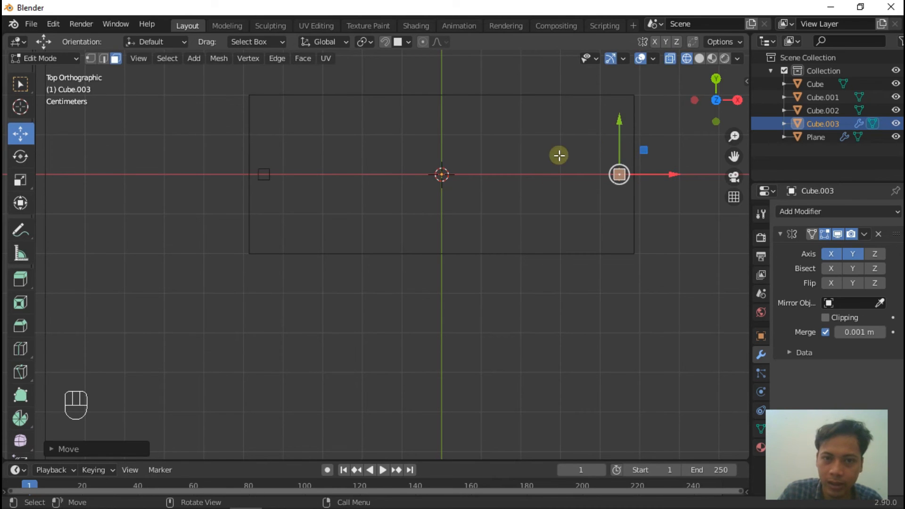
drag(625, 122, 635, 188)
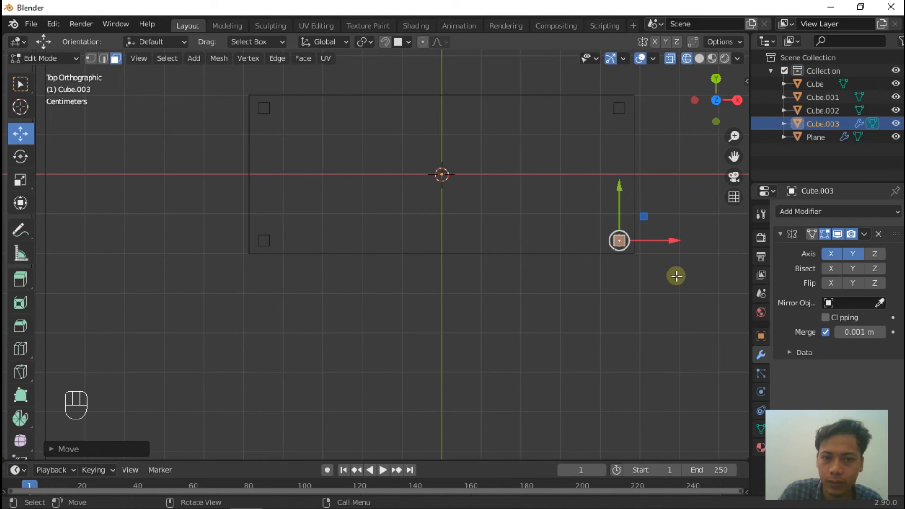
- Raise the mirrored legs along Z up to the underside of the board
middle_drag(677, 264, 654, 149)
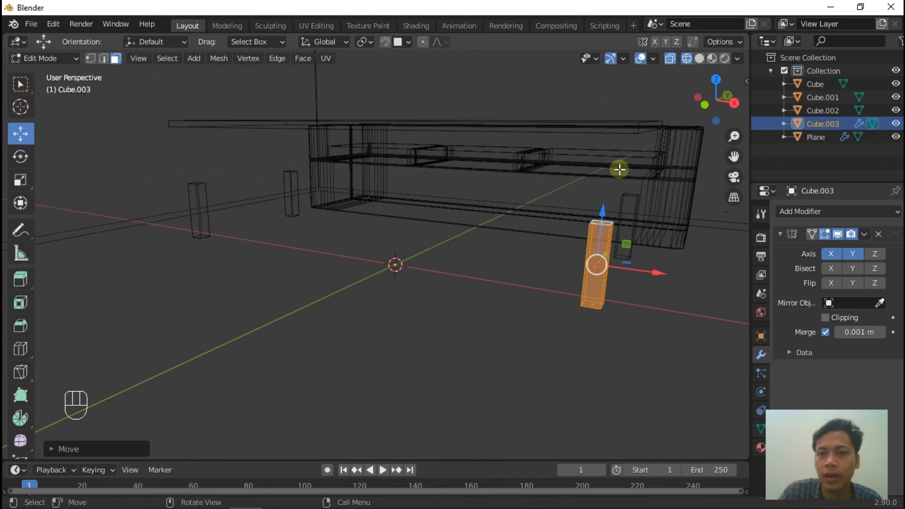
drag(601, 209, 642, 122)
mouse_move(556, 175)
middle_down()
mouse_move(567, 174)
mouse_move(548, 188)
middle_up()
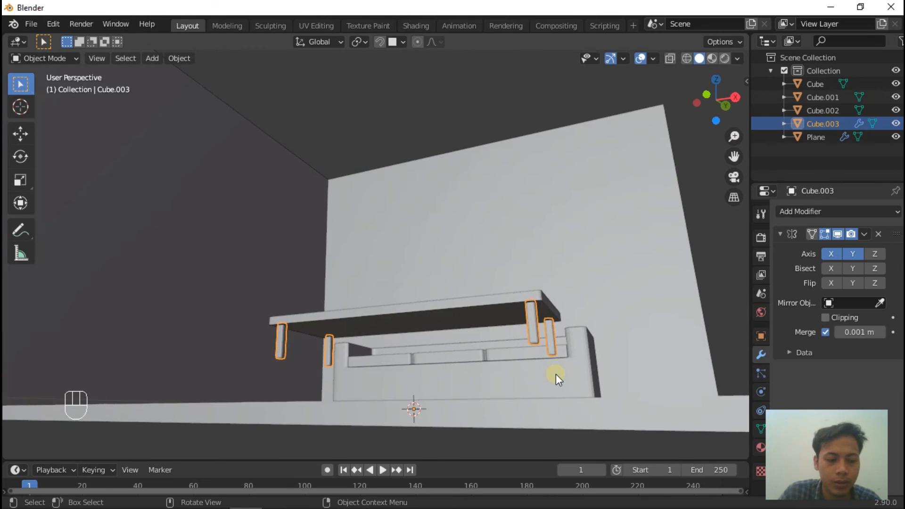
- Undo the bevel on the legs and redo the excess undone changes, back to the raised legs with sharp edges
key(Tab)
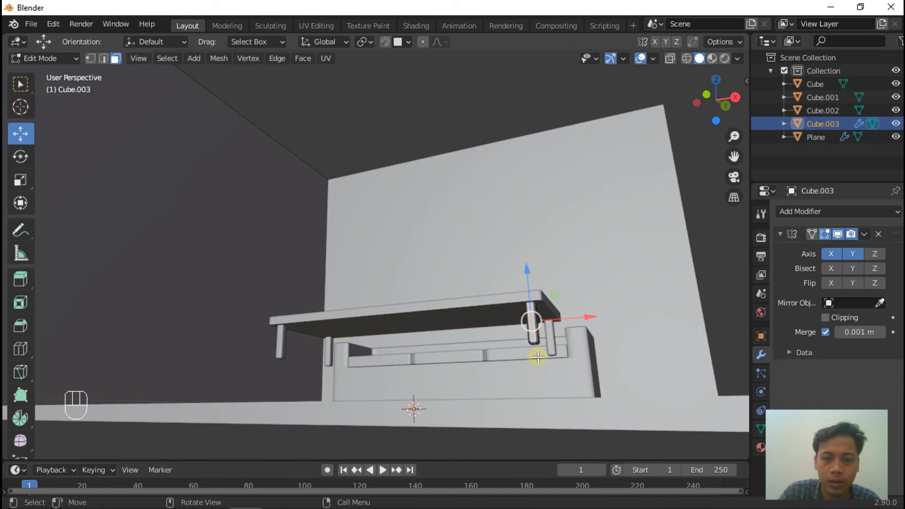
scroll(538, 357, up, 5)
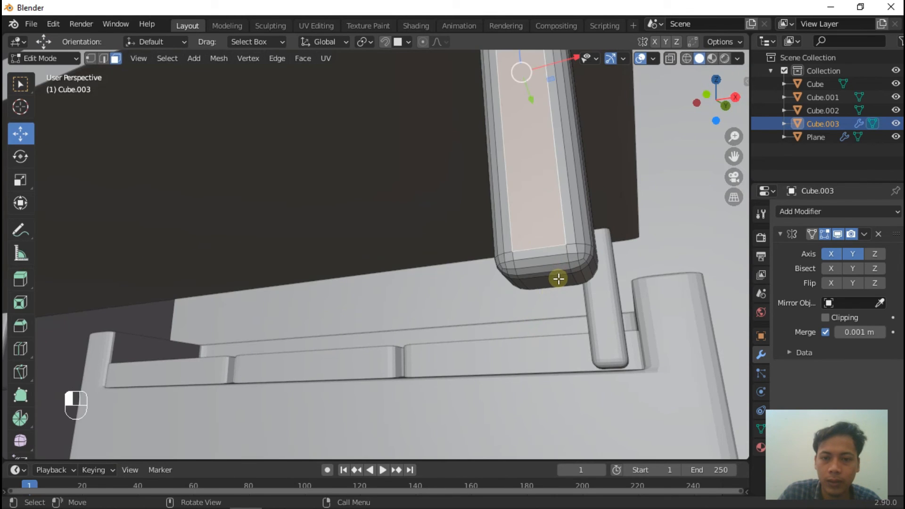
key(ctrl+z)
key(ctrl+z)
key(ctrl+z)
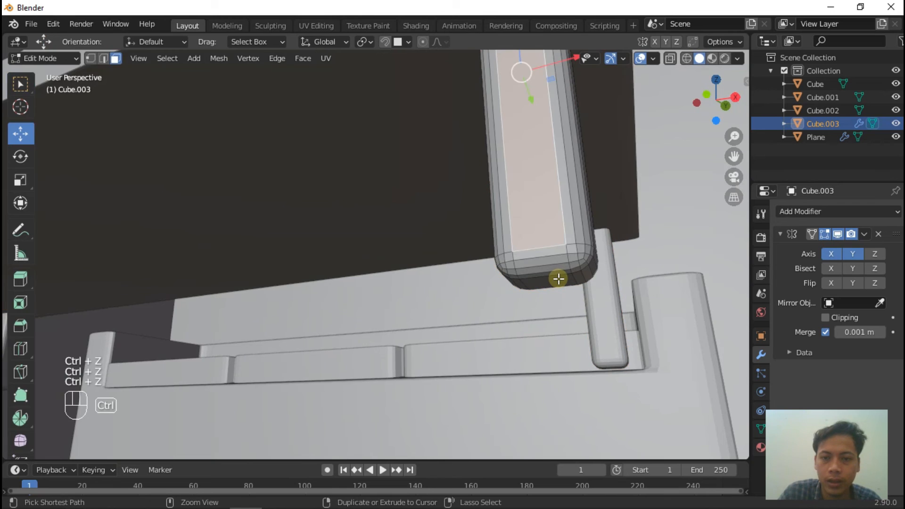
key(ctrl+z)
key(ctrl+z)
key(ctrl+z)
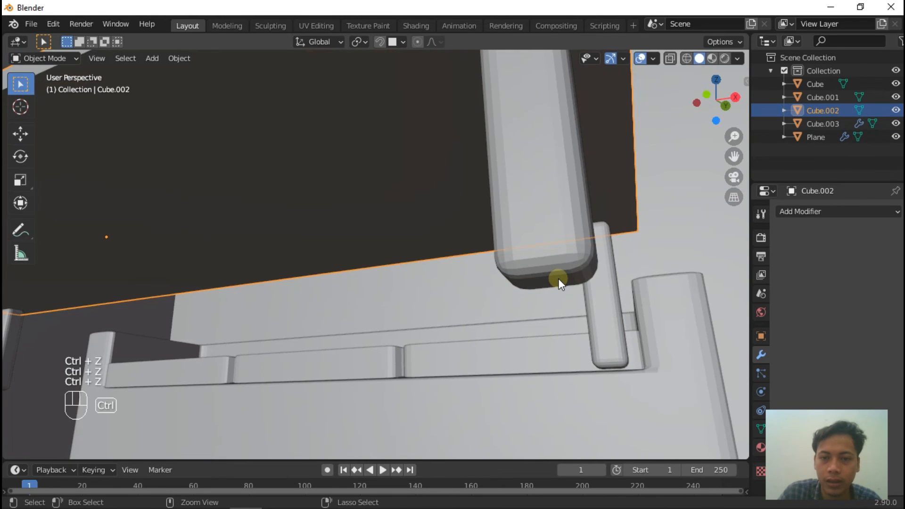
key(ctrl+z)
key(ctrl+z)
key(ctrl+z)
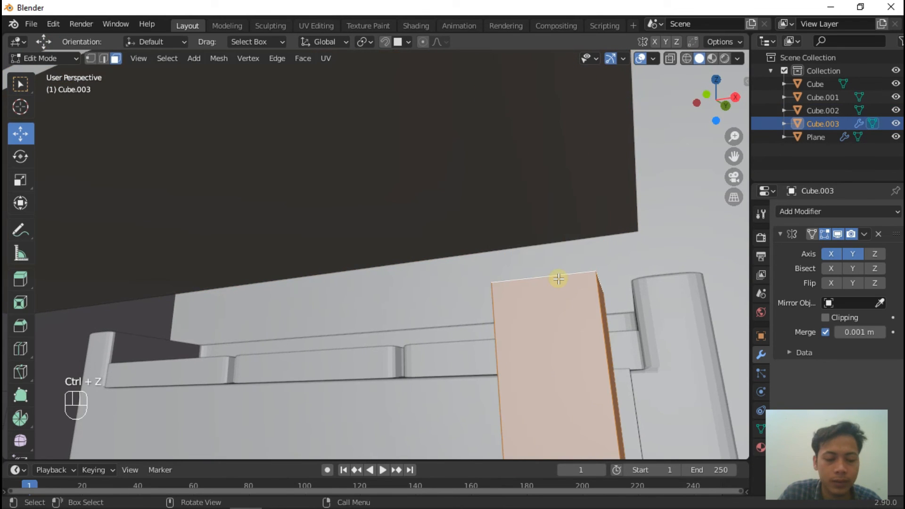
key(ctrl+shift+z)
key(ctrl+shift+z)
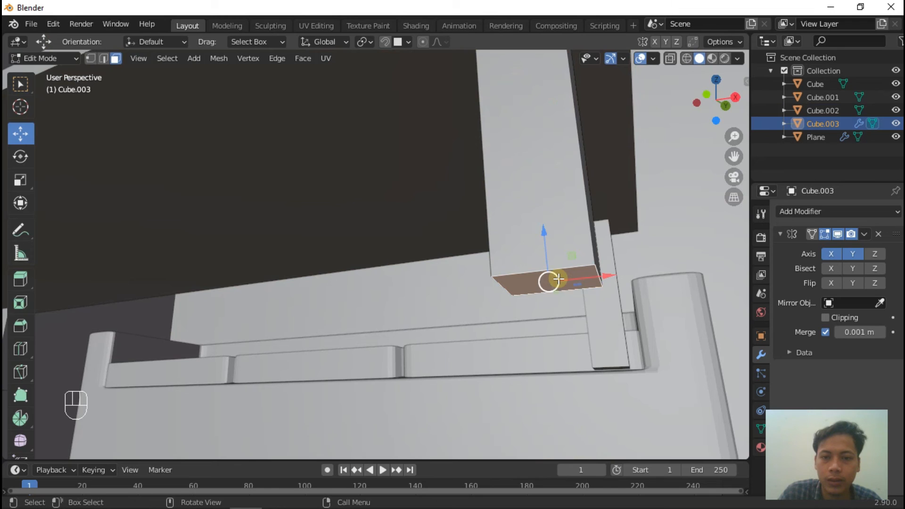
- Move the bottom face of the mirrored table legs along Z to adjust the leg length
drag(549, 277, 550, 275)
drag(570, 385, 576, 46)
scroll(574, 25, down, 1)
scroll(550, 184, down, 1)
scroll(550, 185, down, 6)
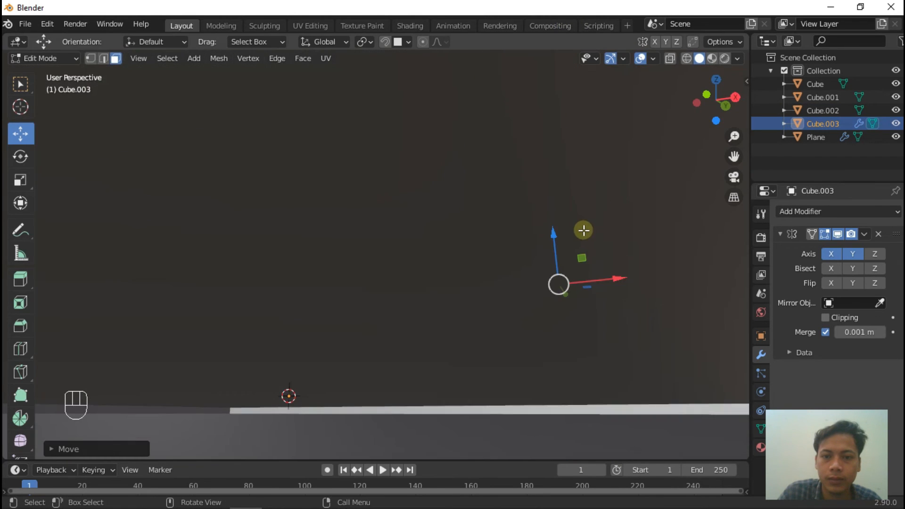
middle_drag(617, 233, 612, 331)
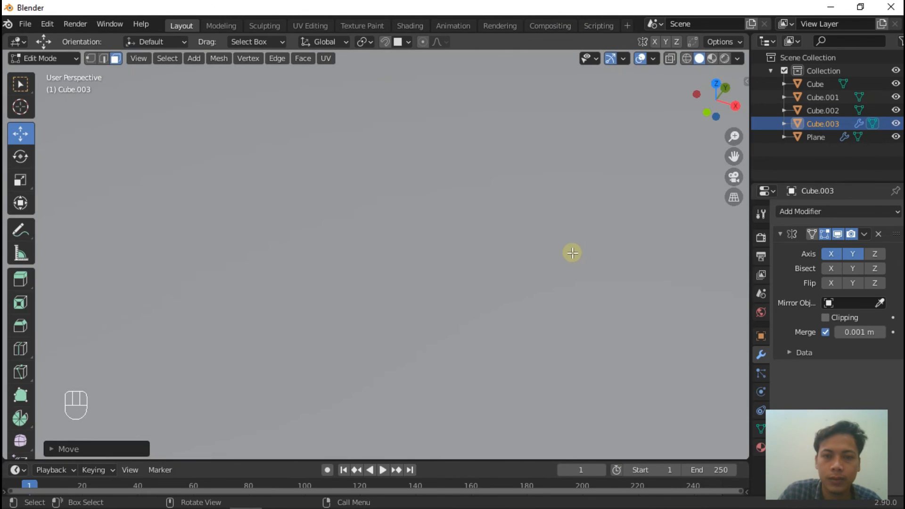
key(KP_3)
scroll(602, 249, up, 3)
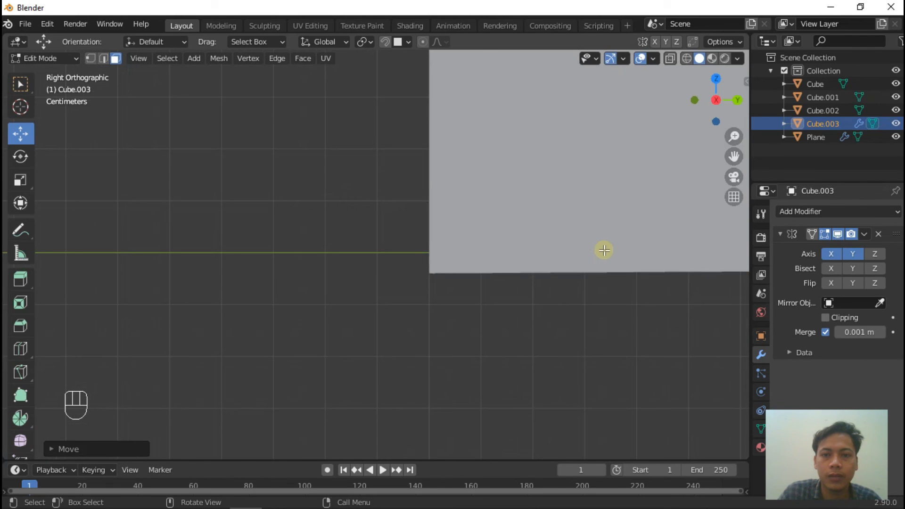
mouse_move(669, 265)
middle_down()
mouse_move(635, 267)
mouse_move(659, 323)
mouse_move(742, 329)
mouse_move(668, 271)
middle_up()
scroll(620, 218, up, 5)
middle_drag(668, 166, 592, 130)
scroll(503, 96, down, 8)
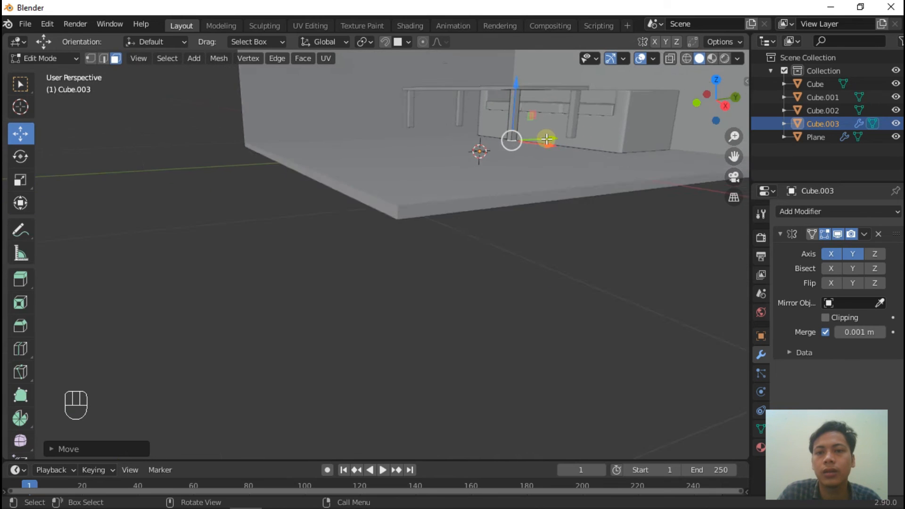
scroll(402, 101, up, 8)
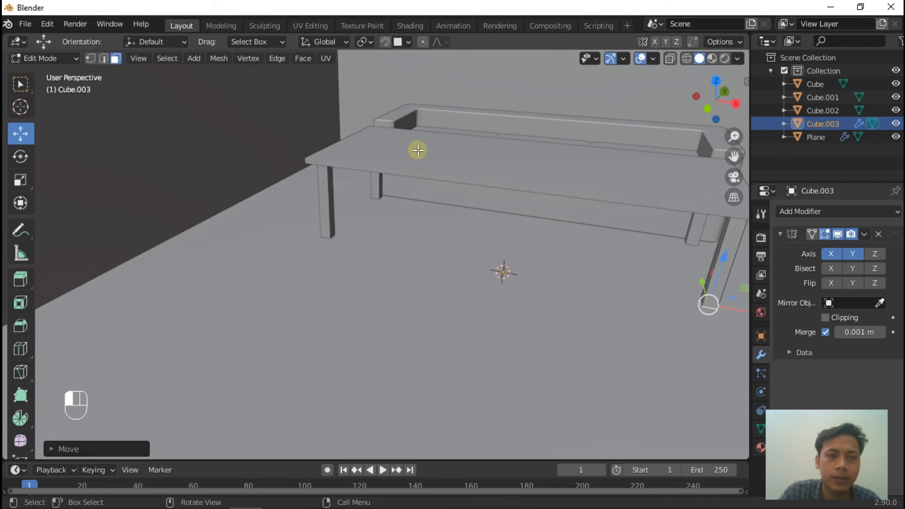
- Thicken the tabletop by scaling it along Z to about three times its height
key(Tab)
click(466, 166)
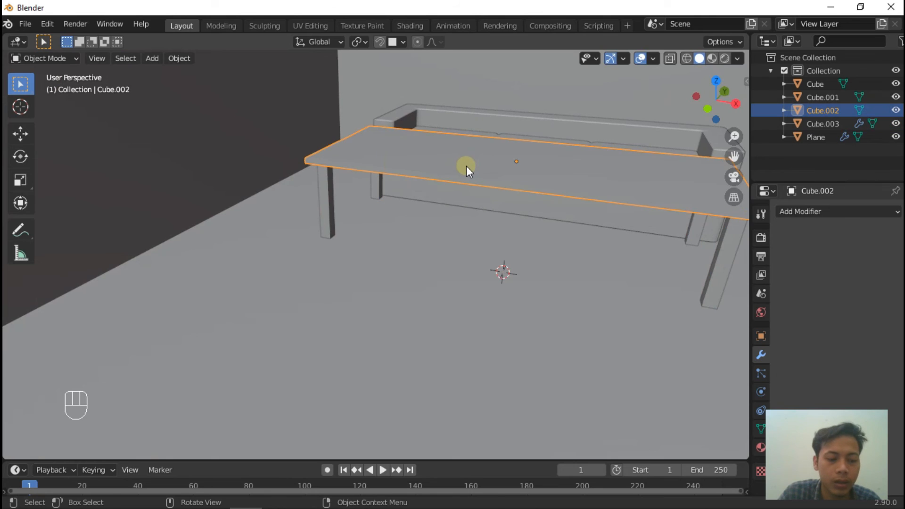
key(s)
key(z)
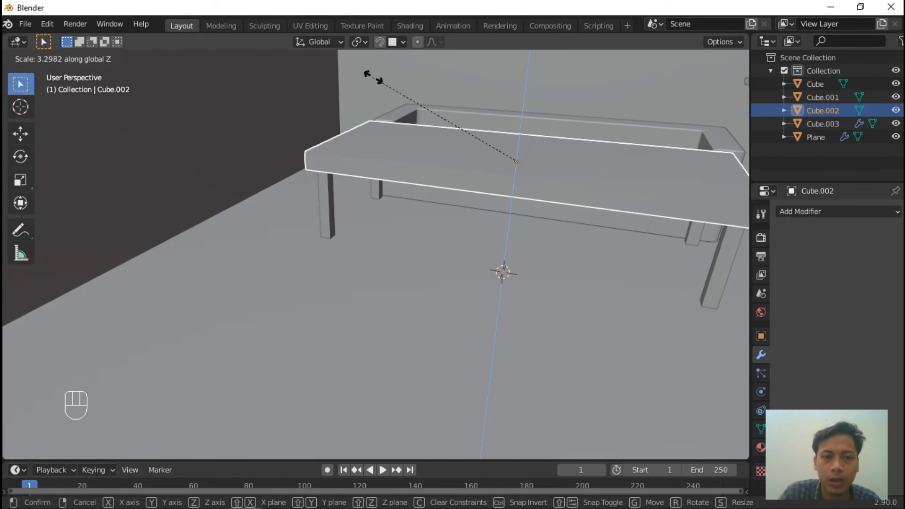
click(375, 217)
scroll(358, 217, down, 5)
middle_drag(355, 217, 530, 210)
scroll(530, 210, up, 5)
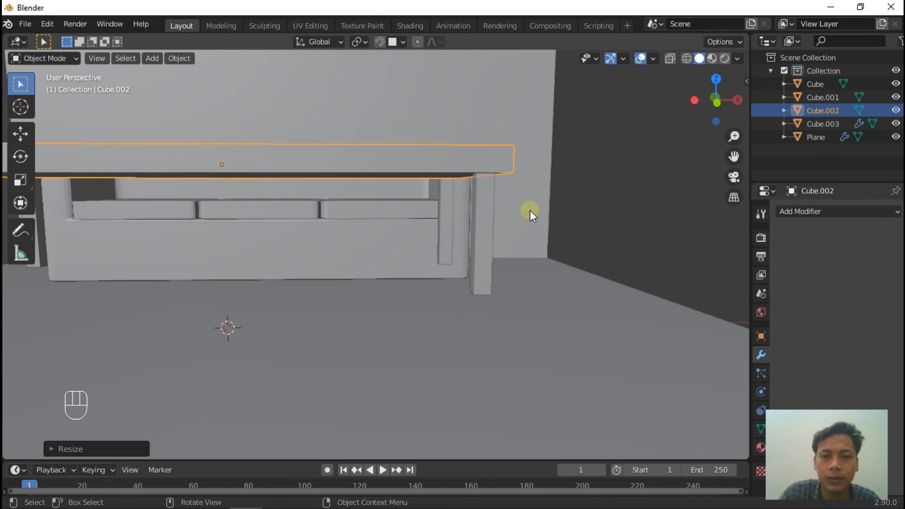
- Lower the tabletop and its legs together about 0.12 m along Z to the floor, then deselect them
shift+click(485, 207)
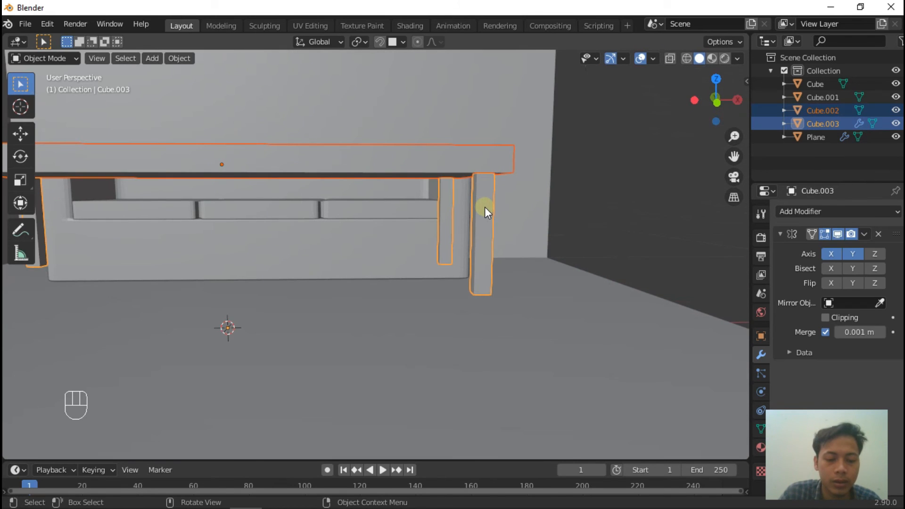
key(g)
key(z)
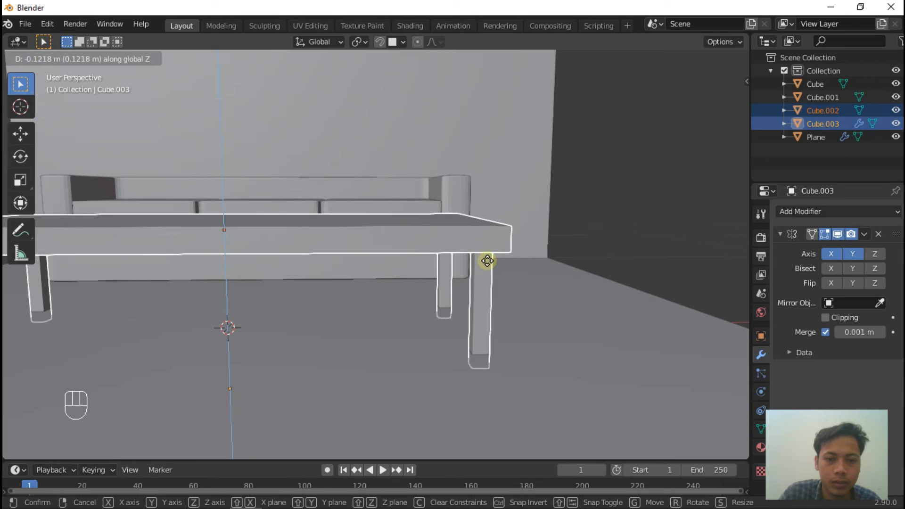
click(488, 258)
scroll(487, 258, down, 5)
click(630, 225)
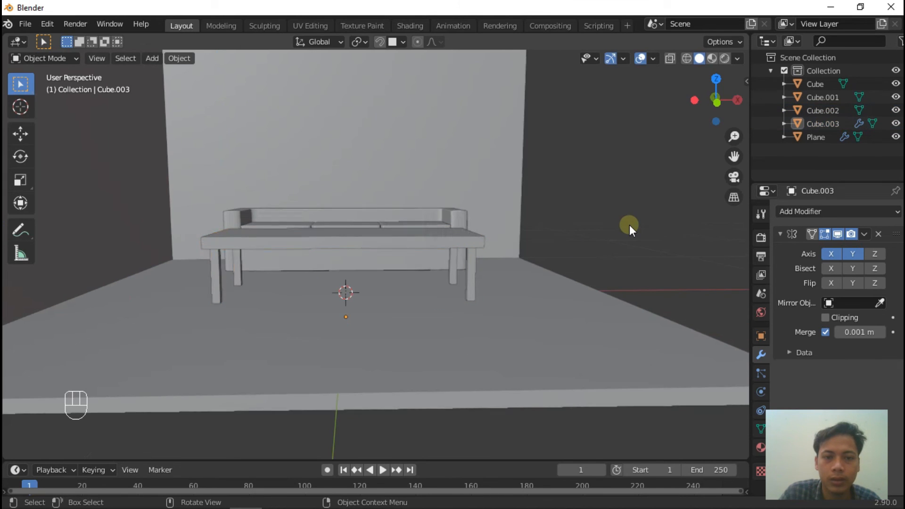
- Examine the sofa and table in the room from an angled overview and close-up, dismissing the low-battery notice
scroll(629, 225, down, 4)
middle_drag(635, 225, 600, 194)
scroll(457, 202, up, 3)
middle_drag(624, 157, 619, 126)
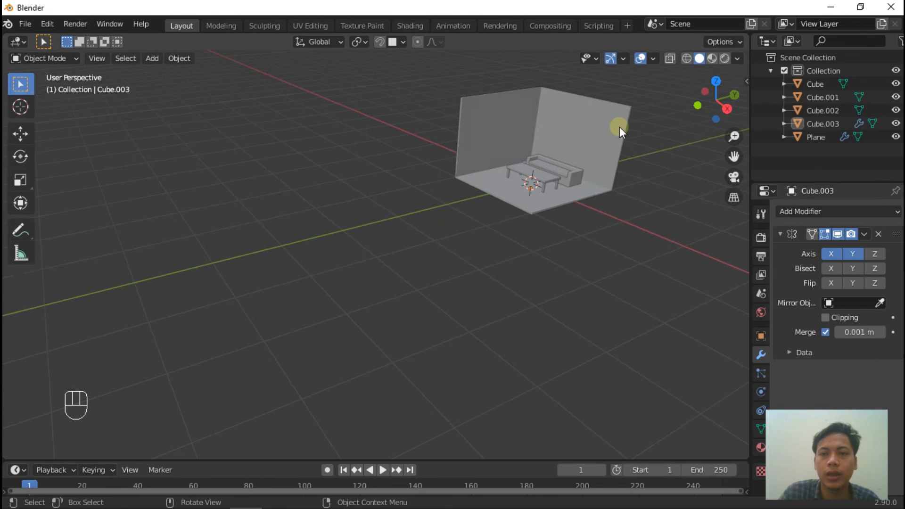
scroll(653, 77, up, 3)
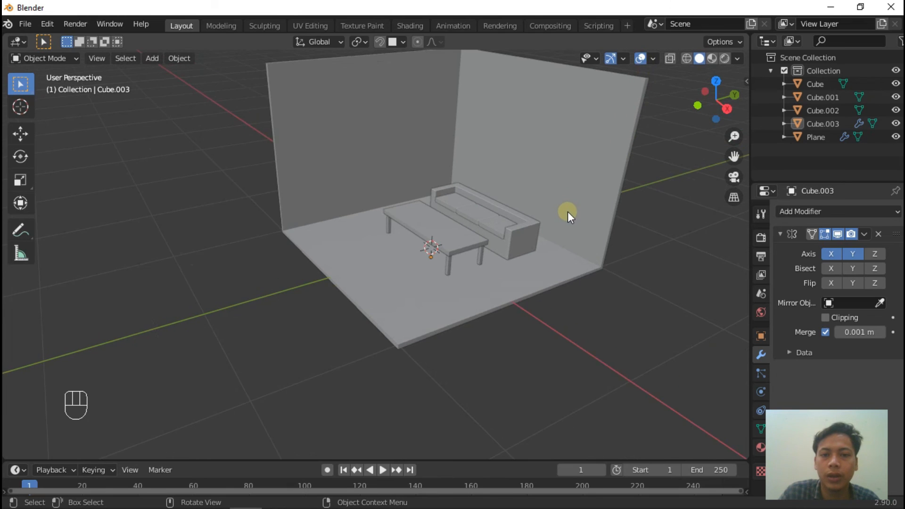
scroll(567, 212, up, 2)
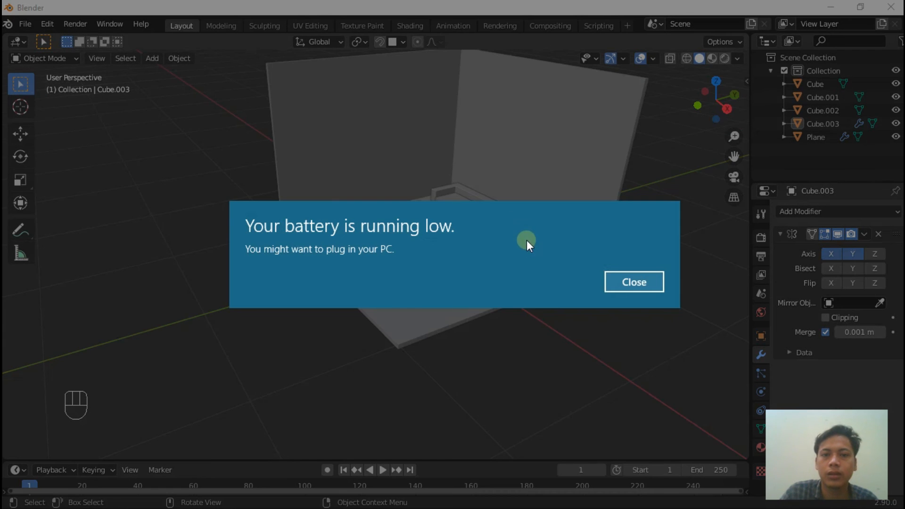
click(655, 281)
scroll(516, 231, up, 2)
scroll(516, 227, up, 2)
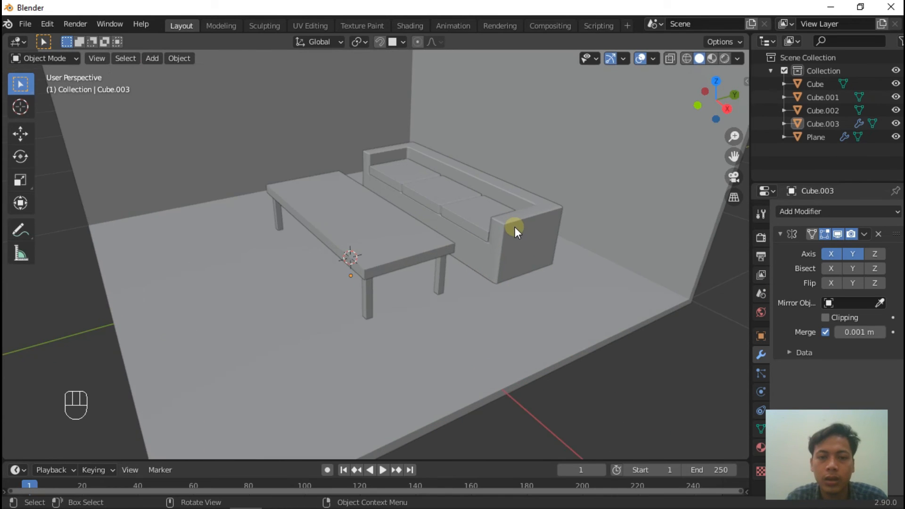
scroll(502, 231, down, 1)
scroll(378, 242, up, 3)
- Give the tabletop a new material
click(377, 242)
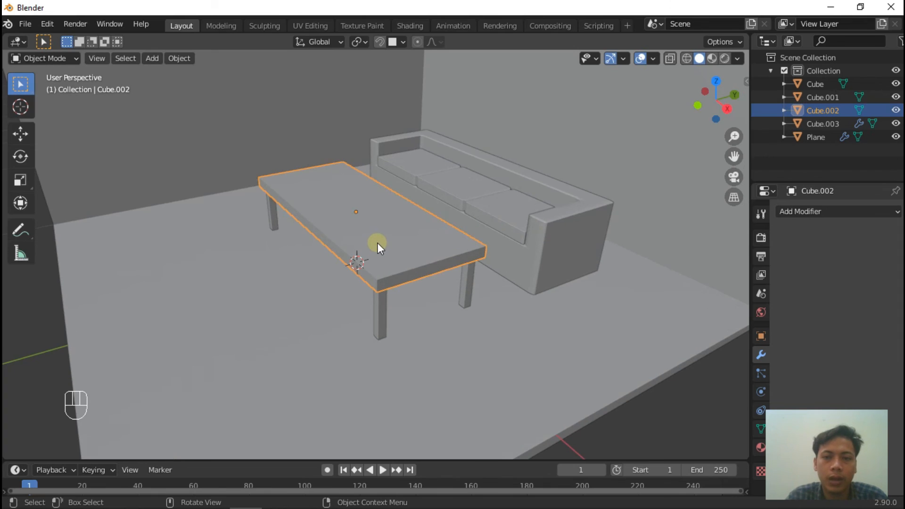
click(761, 448)
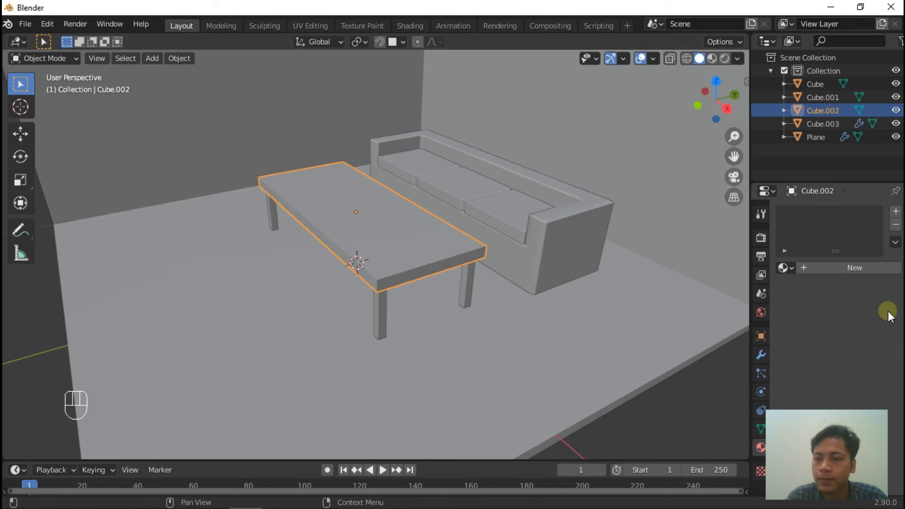
click(857, 269)
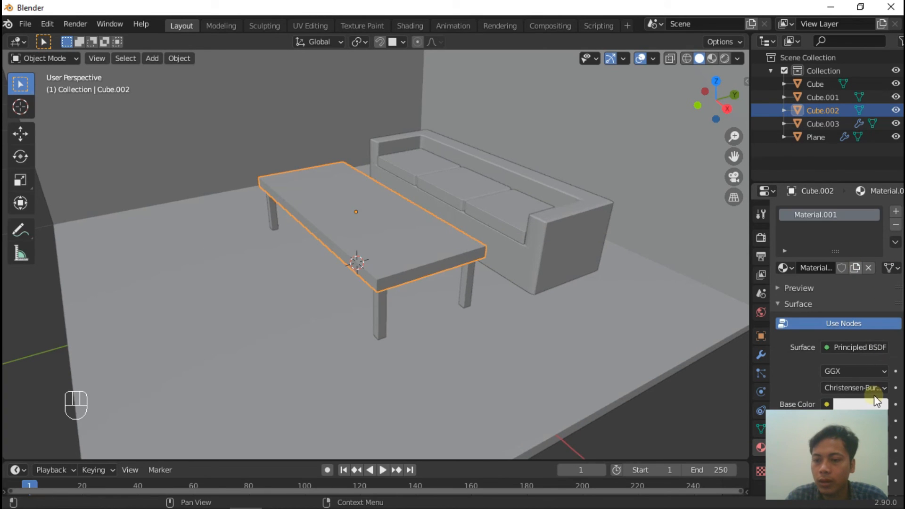
- Try a pinkish red and then an orange base colour on the tabletop's material
click(866, 405)
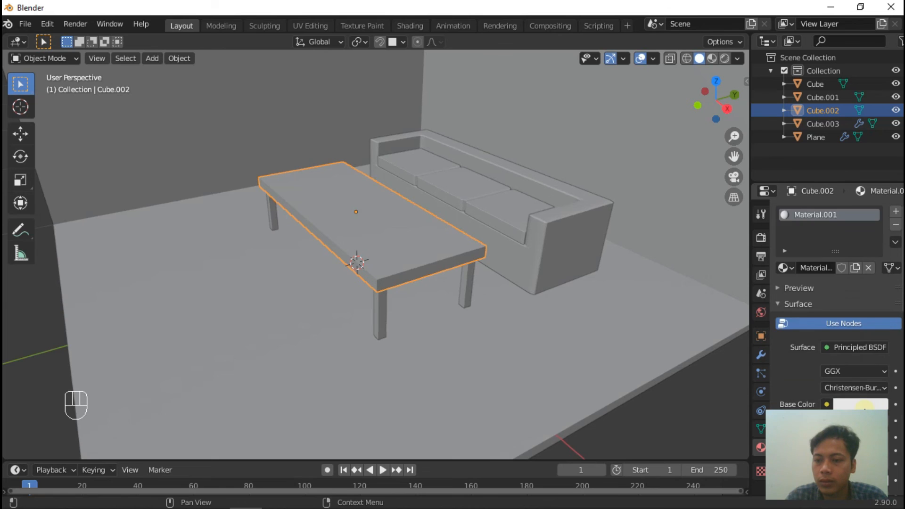
mouse_move(842, 307)
mouse_down()
mouse_move(815, 276)
mouse_move(826, 294)
mouse_up()
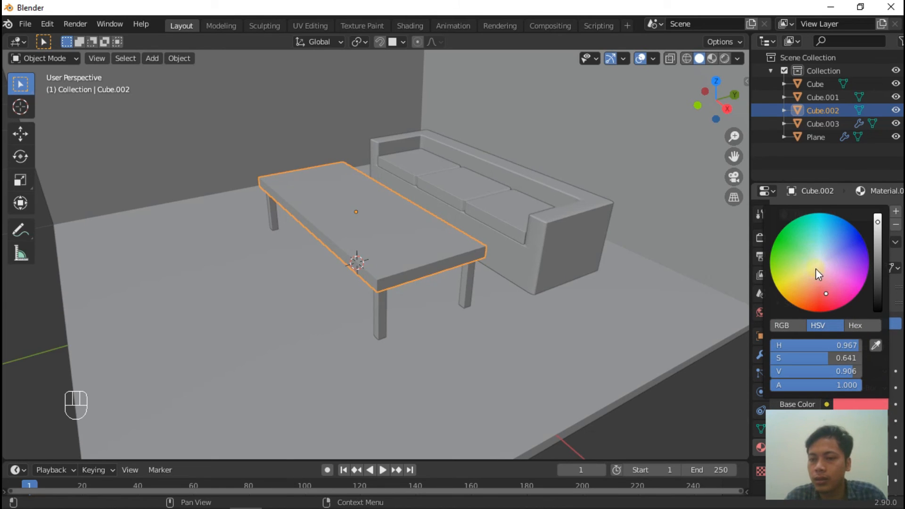
click(811, 289)
click(660, 248)
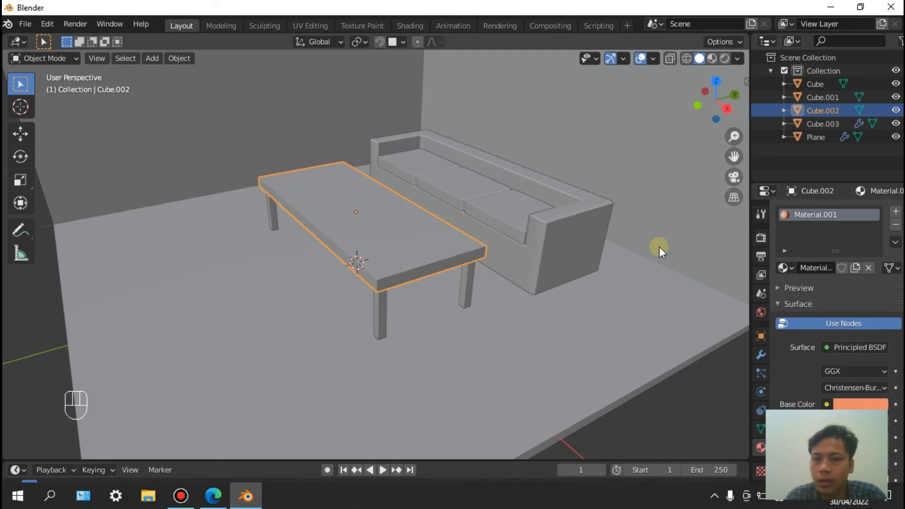
click(467, 288)
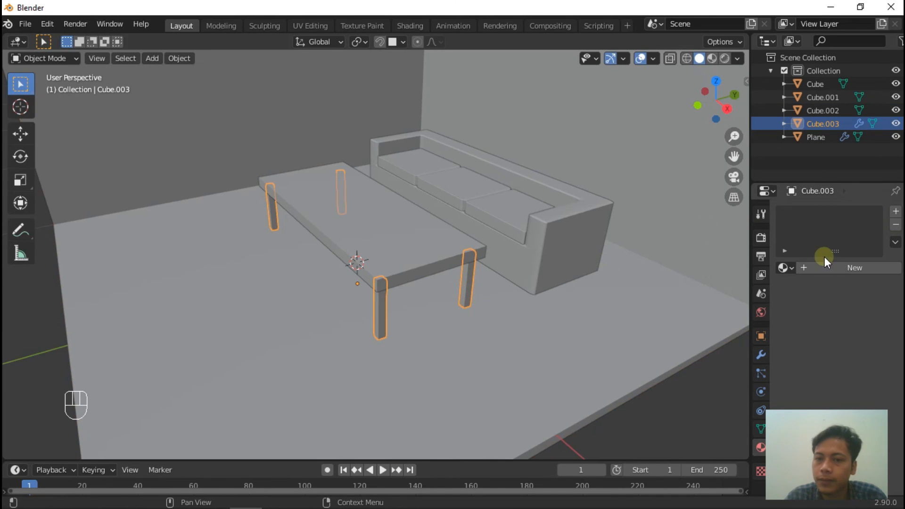
- Set the tabletop material's base colour to a pale green of about H 0.40, S 0.32 and V 0.906
click(389, 251)
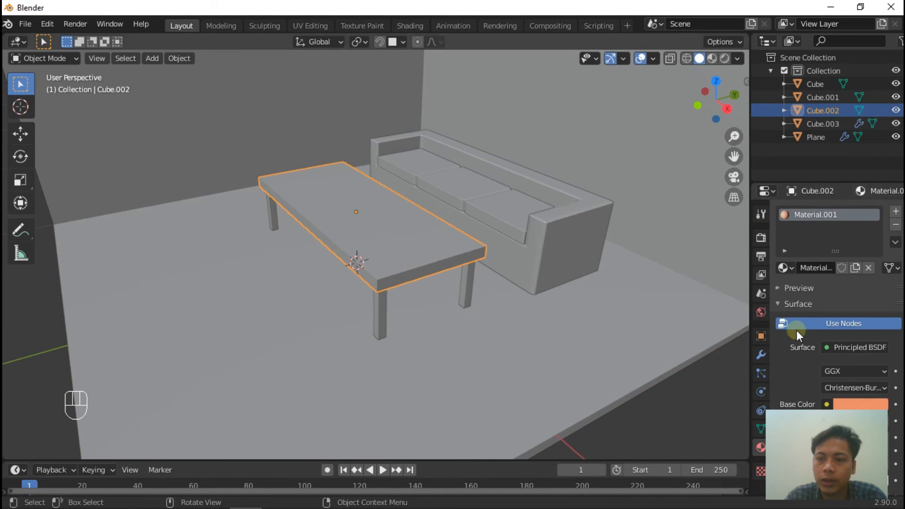
click(855, 402)
mouse_move(814, 286)
mouse_down()
mouse_move(806, 250)
mouse_move(814, 250)
mouse_up()
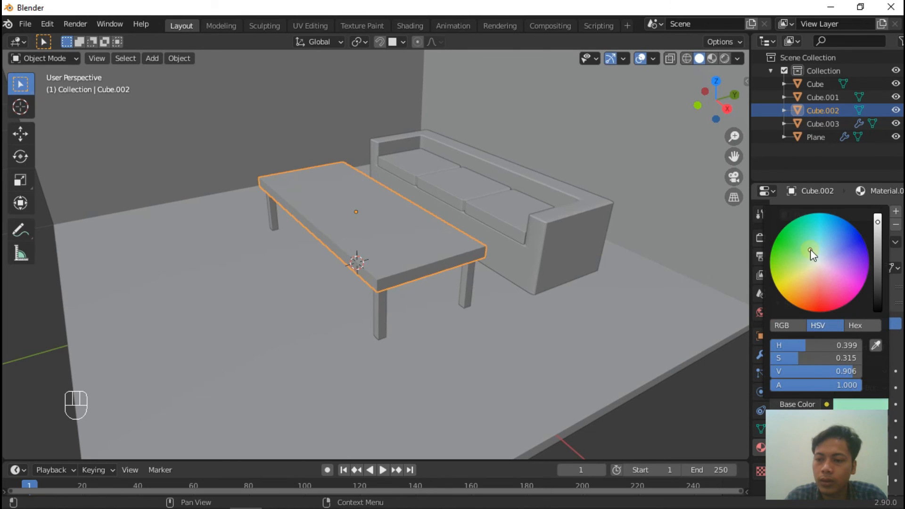
- Give the table legs a new material with a pale yellow-orange base colour
click(467, 286)
click(865, 268)
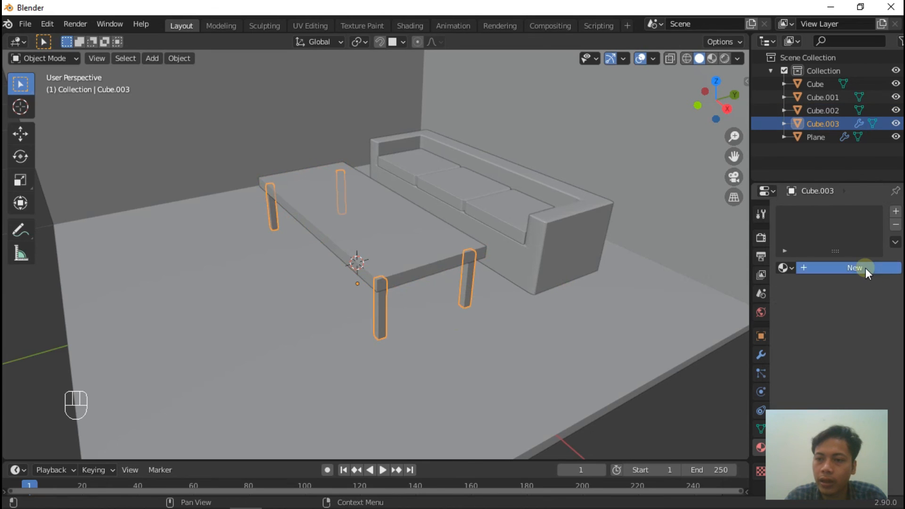
click(872, 406)
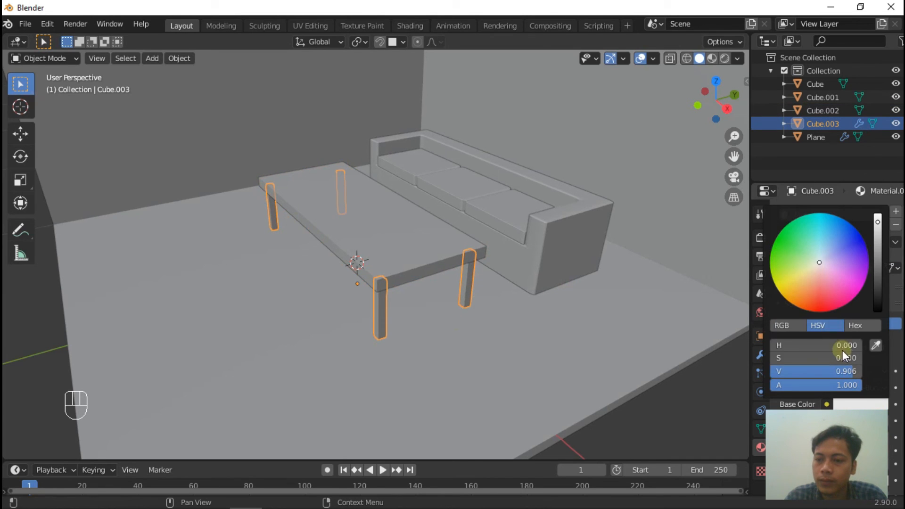
click(800, 274)
click(807, 277)
- Copy the hex code 9EE7BB from the base colour of the tabletop's material
click(579, 255)
click(577, 253)
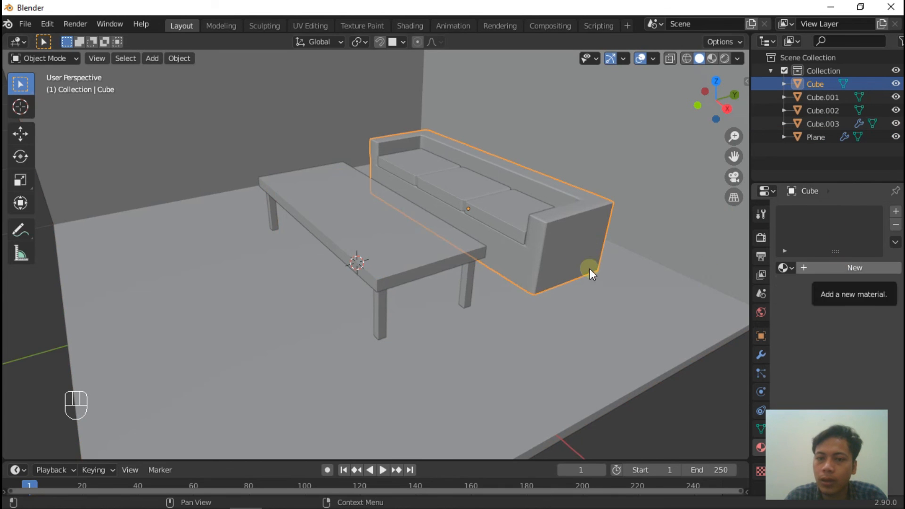
click(406, 253)
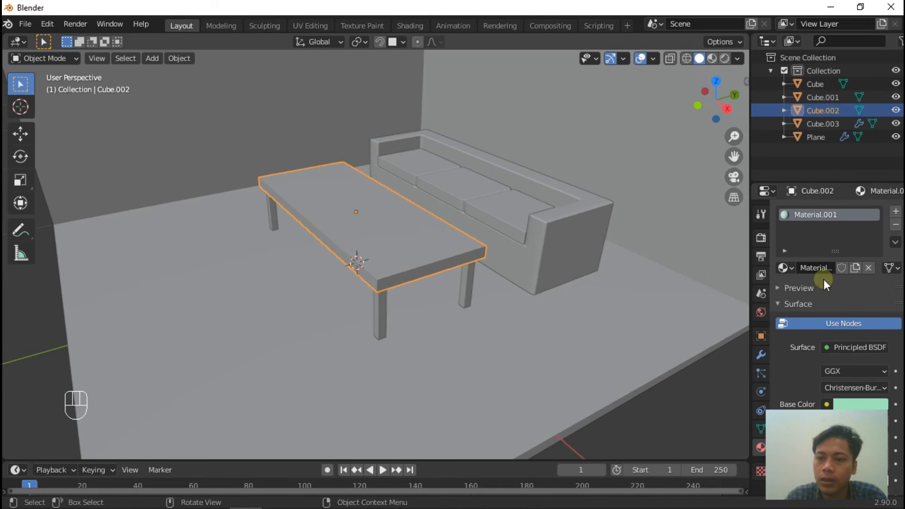
click(867, 404)
click(863, 328)
click(839, 344)
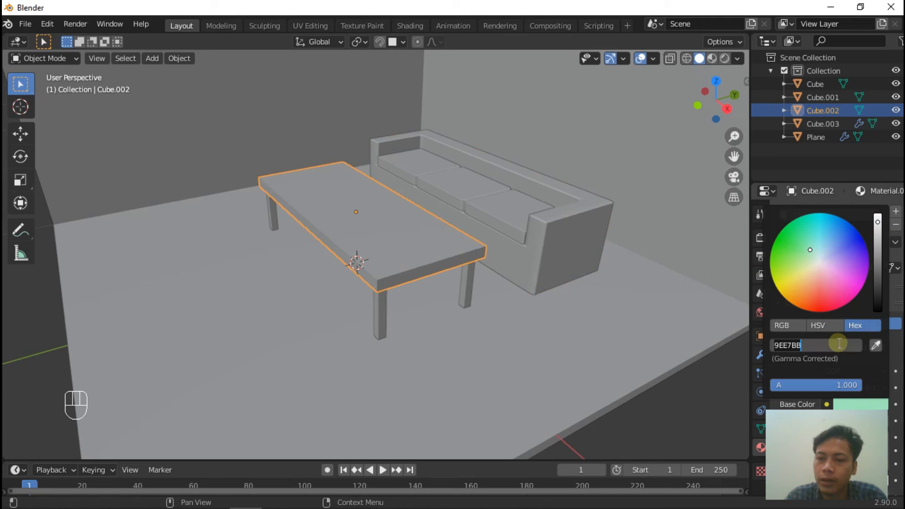
drag(814, 349, 768, 346)
key(ctrl+c)
click(662, 313)
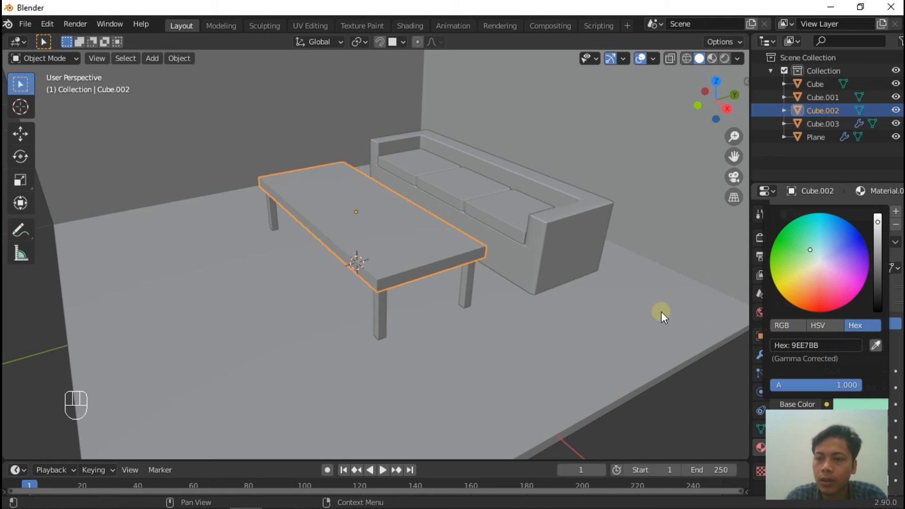
click(823, 326)
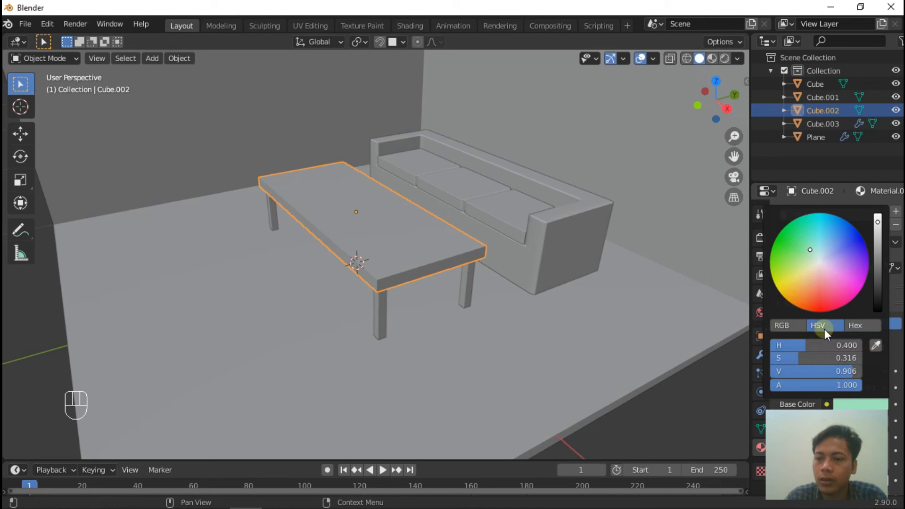
- Give the sofa frame a new material and paste 9EE7BB as its base colour hex code
click(587, 245)
click(852, 267)
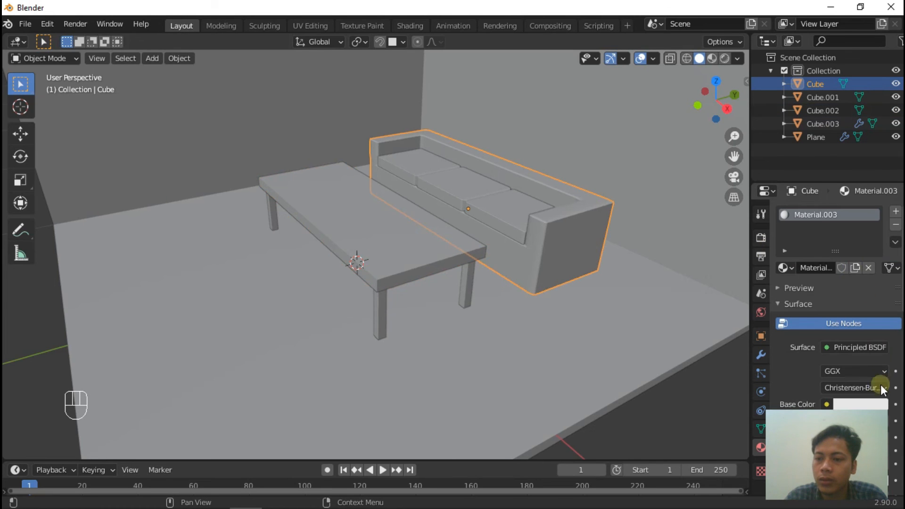
click(858, 404)
click(853, 326)
click(811, 345)
key(ctrl+v)
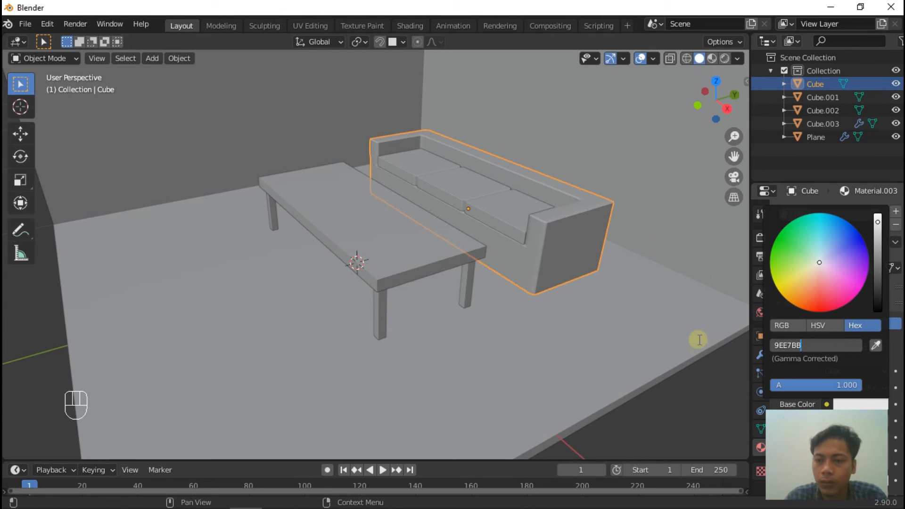
key(Return)
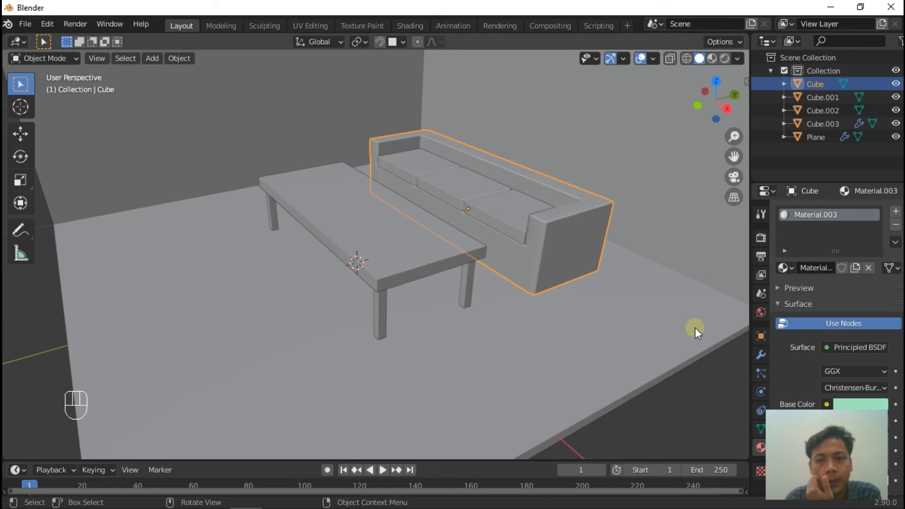
click(420, 254)
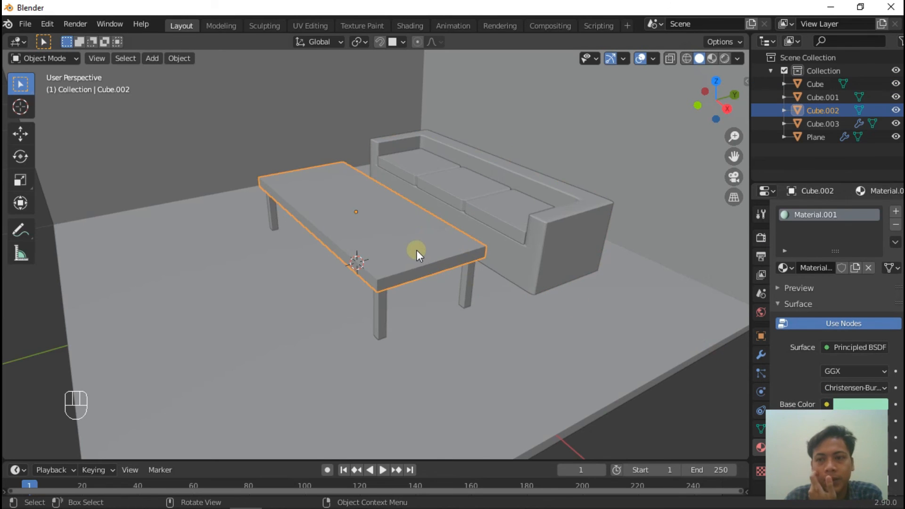
- Give the sofa cushions a new material with a pale yellow-orange base colour
click(378, 299)
click(597, 243)
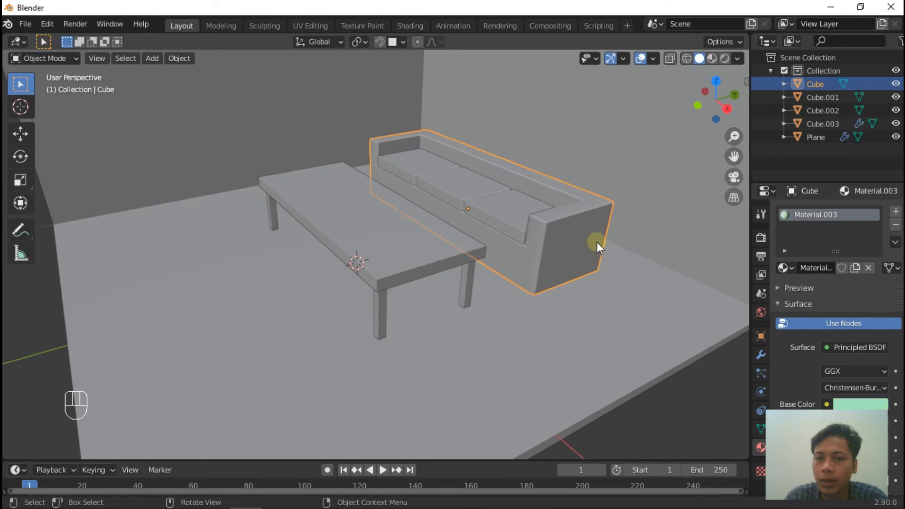
click(524, 211)
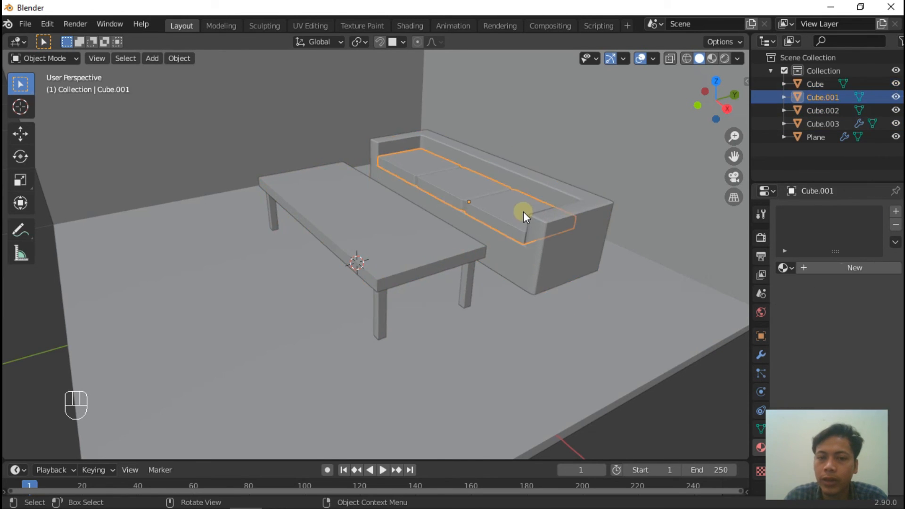
click(819, 267)
click(870, 405)
mouse_move(808, 271)
mouse_down()
mouse_move(790, 264)
mouse_move(804, 273)
mouse_up()
- Select the room's floor-and-walls object and switch the viewport to Material Preview shading
click(641, 375)
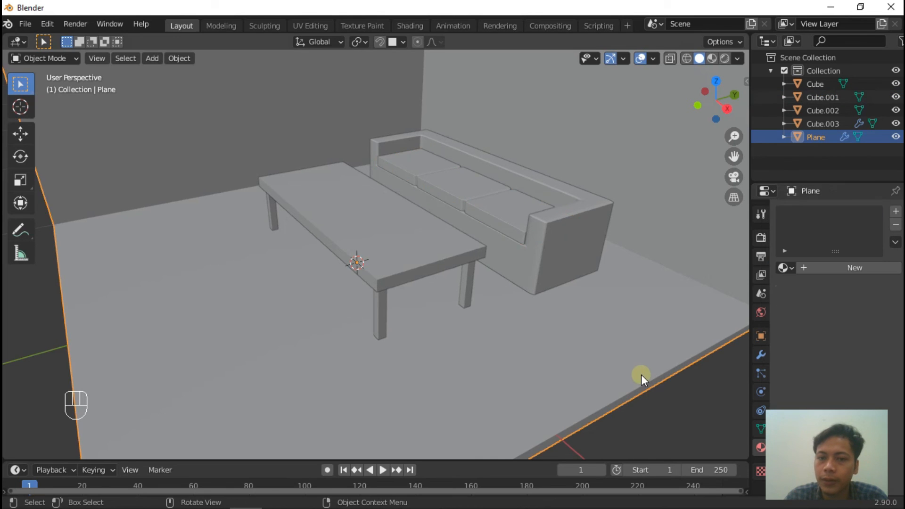
scroll(640, 375, down, 4)
middle_drag(632, 380, 759, 83)
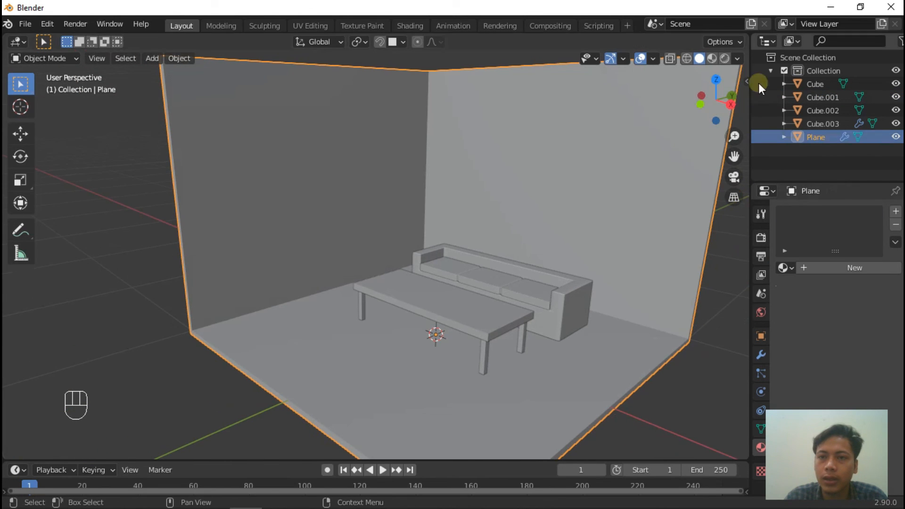
click(712, 59)
scroll(556, 313, up, 2)
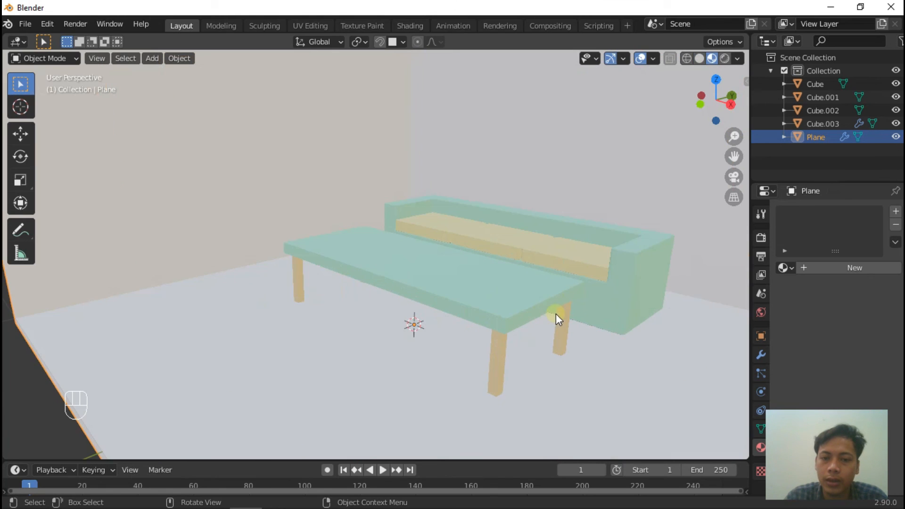
scroll(466, 354, down, 5)
scroll(465, 353, down, 1)
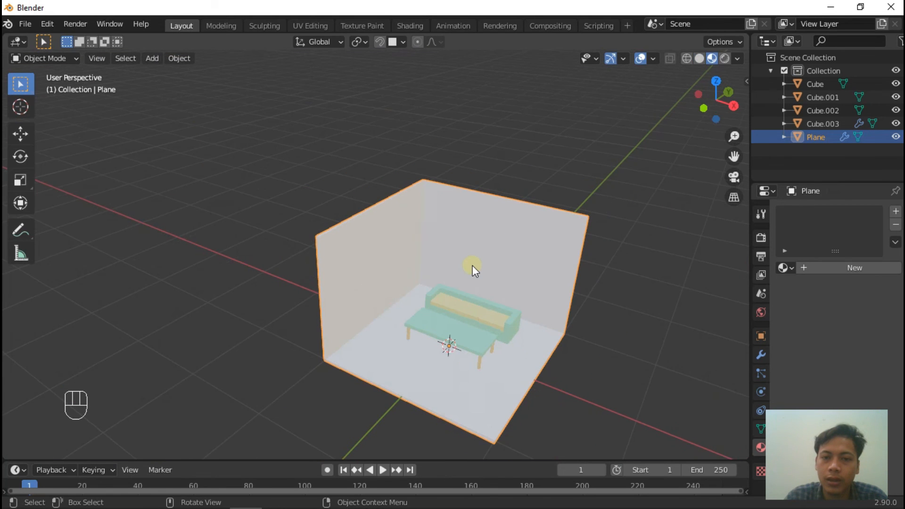
- Give the room's floor and walls a new material with the pink base colour E779D8
click(856, 267)
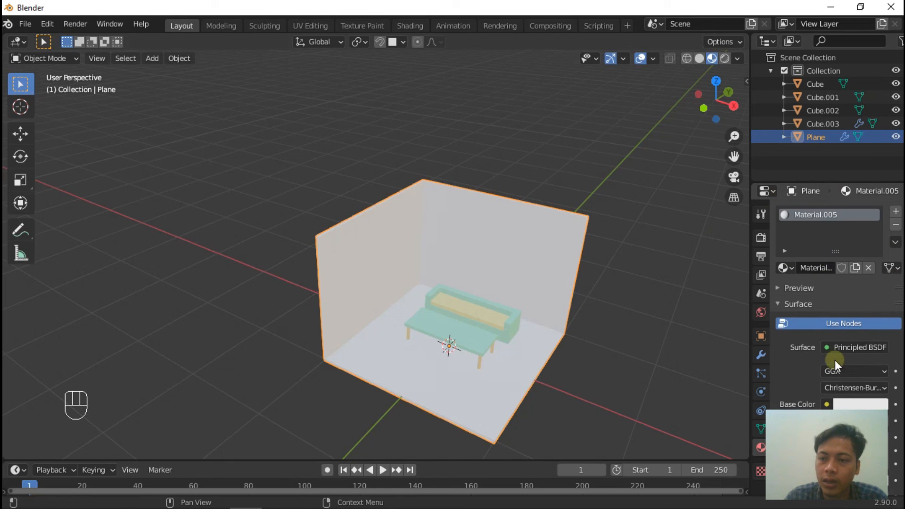
click(848, 404)
click(806, 256)
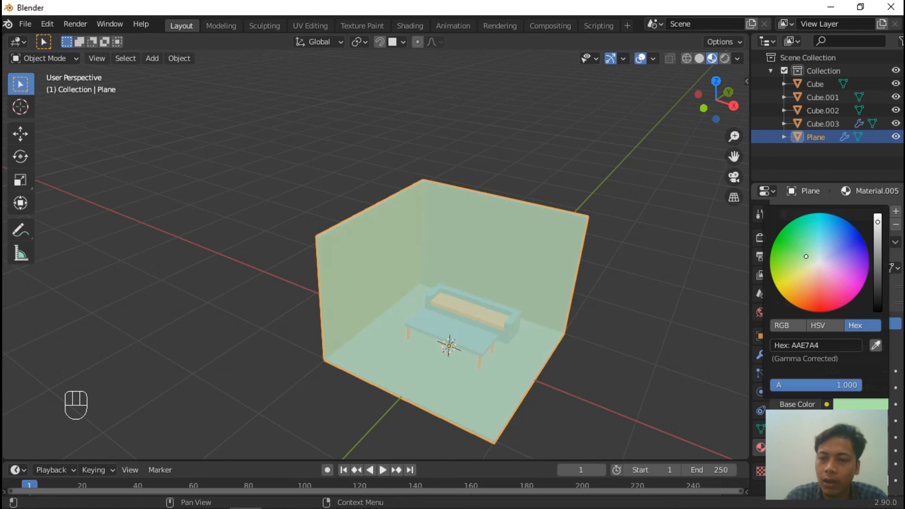
mouse_move(833, 259)
mouse_down()
mouse_move(847, 282)
mouse_move(839, 276)
mouse_up()
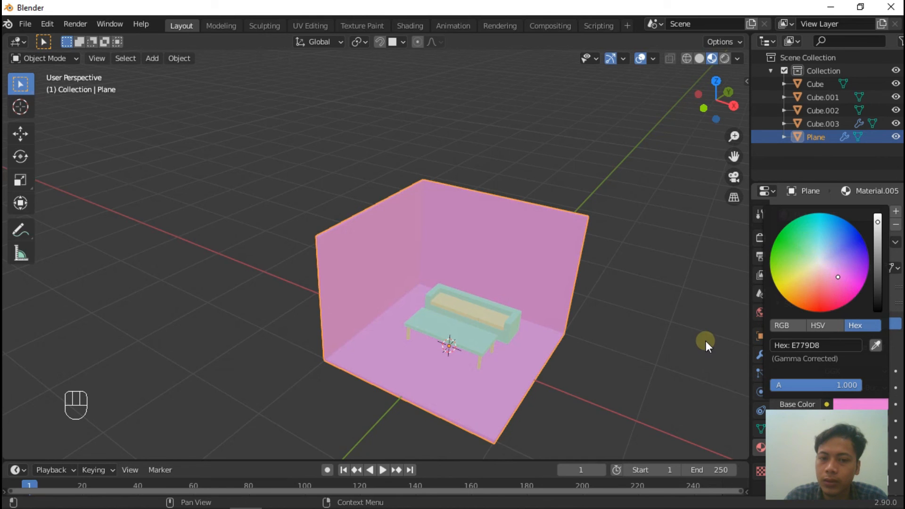
click(694, 340)
- Add an area light at the room's centre and raise it along Z to the top of the walls
scroll(634, 317, down, 3)
scroll(484, 263, up, 2)
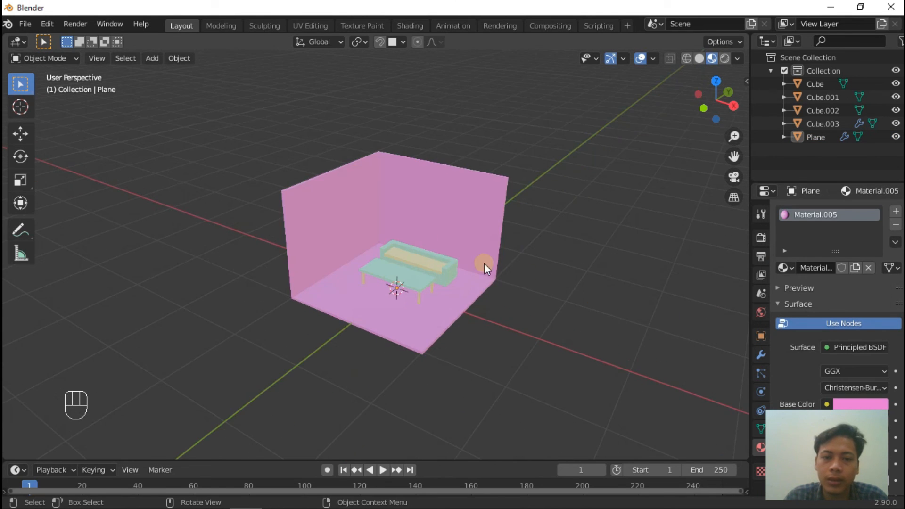
scroll(364, 274, up, 2)
scroll(610, 287, down, 1)
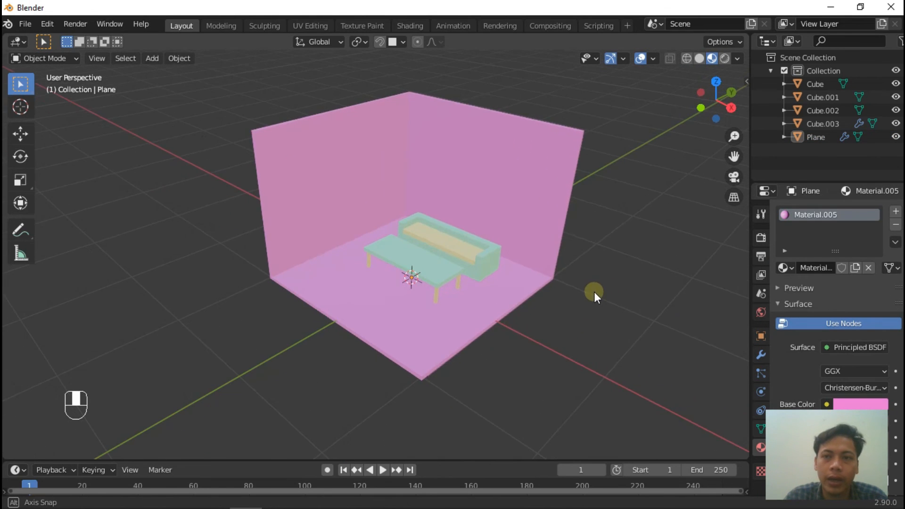
middle_drag(629, 142, 469, 265)
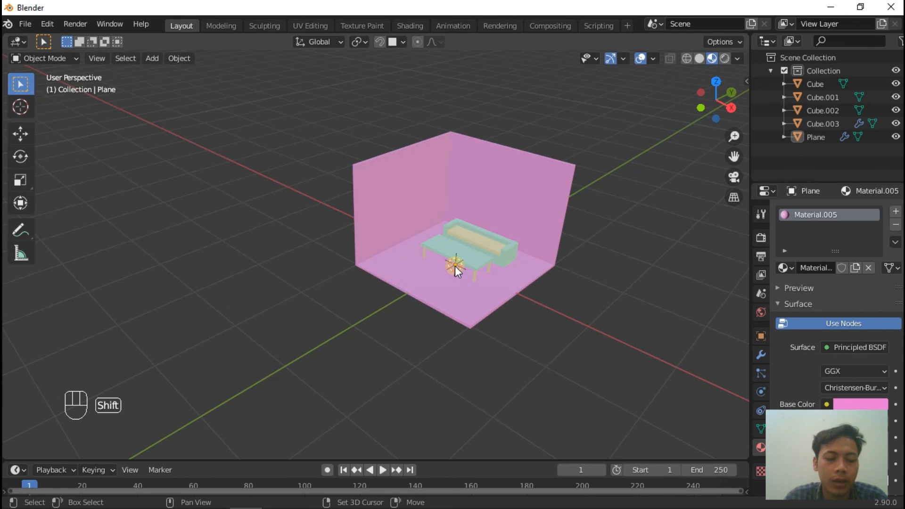
key(shift+a)
mouse_move(423, 239)
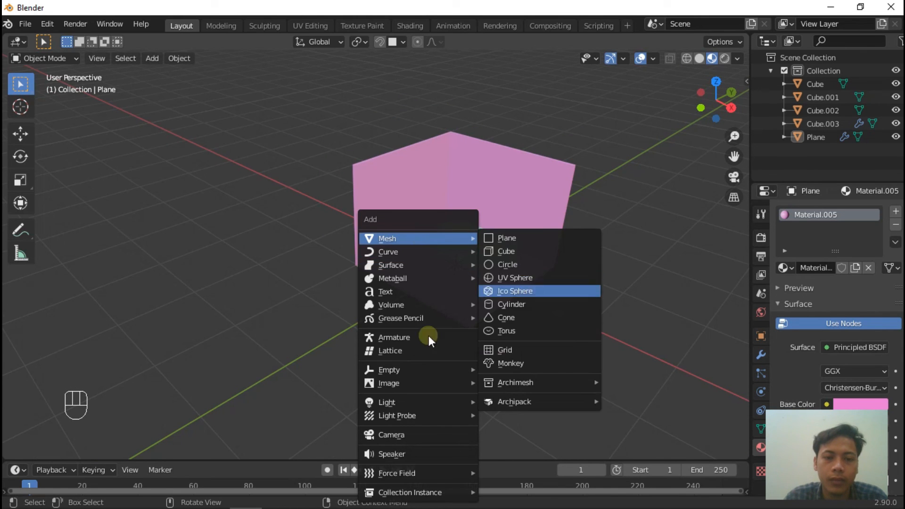
mouse_move(399, 416)
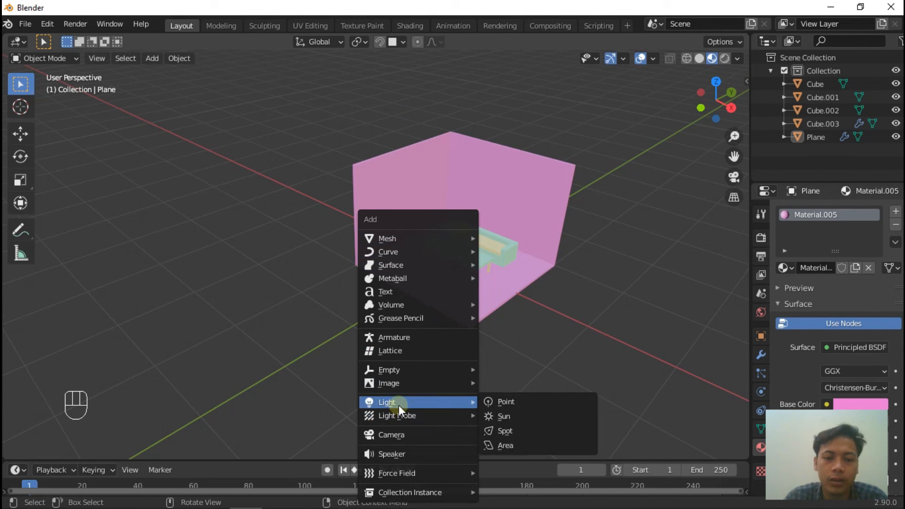
click(518, 444)
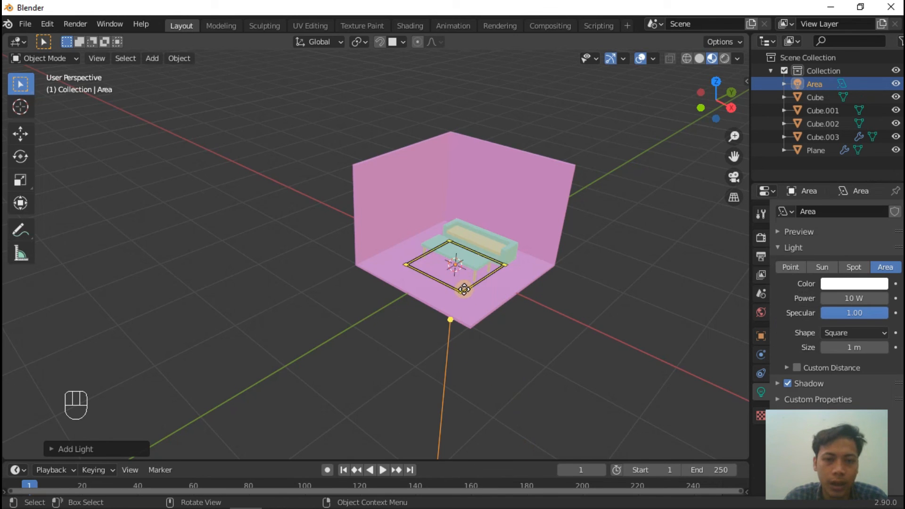
key(g)
key(z)
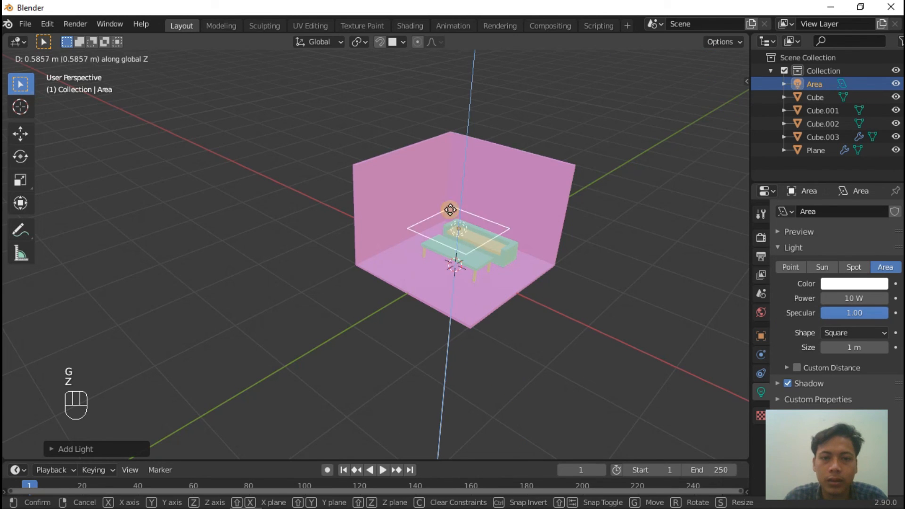
click(568, 163)
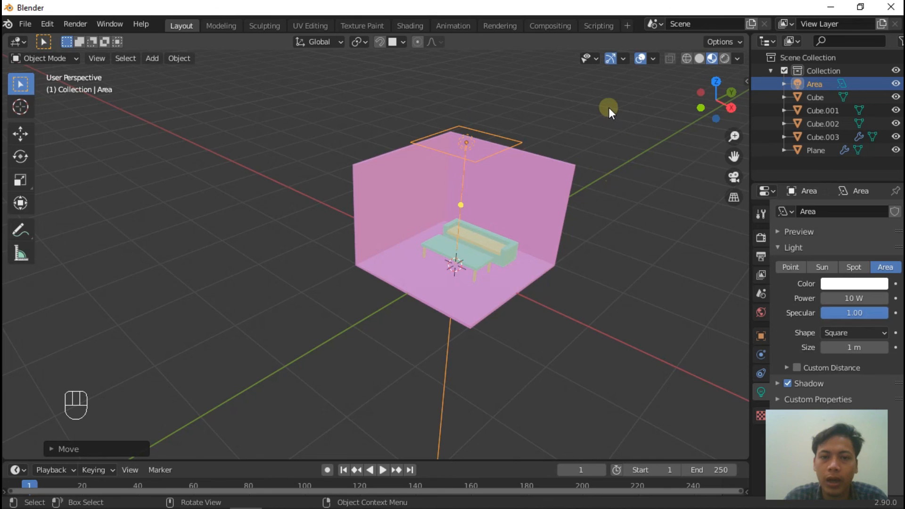
- Set the area light's power to 500 W
scroll(609, 107, up, 2)
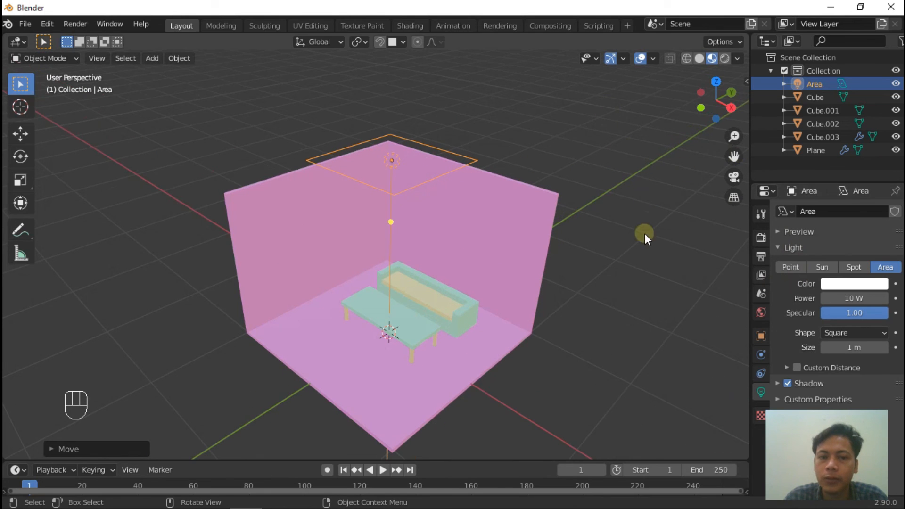
click(874, 297)
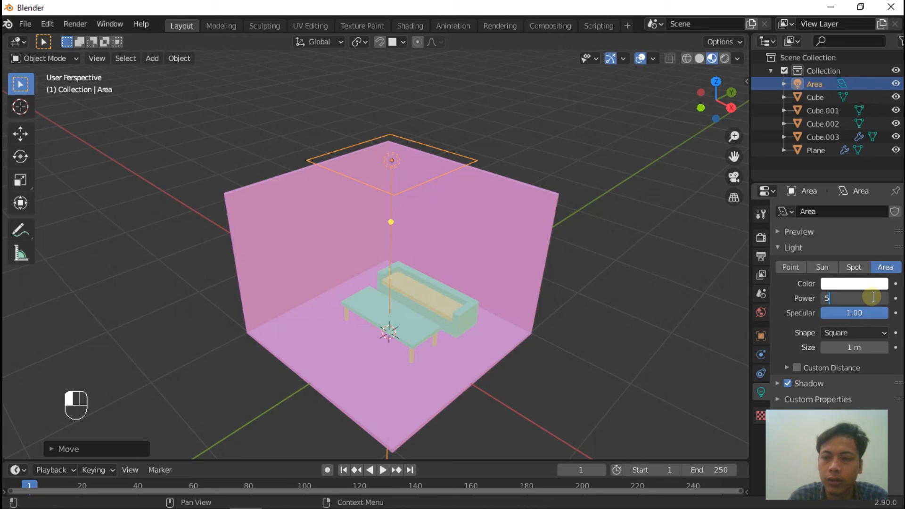
key(Return)
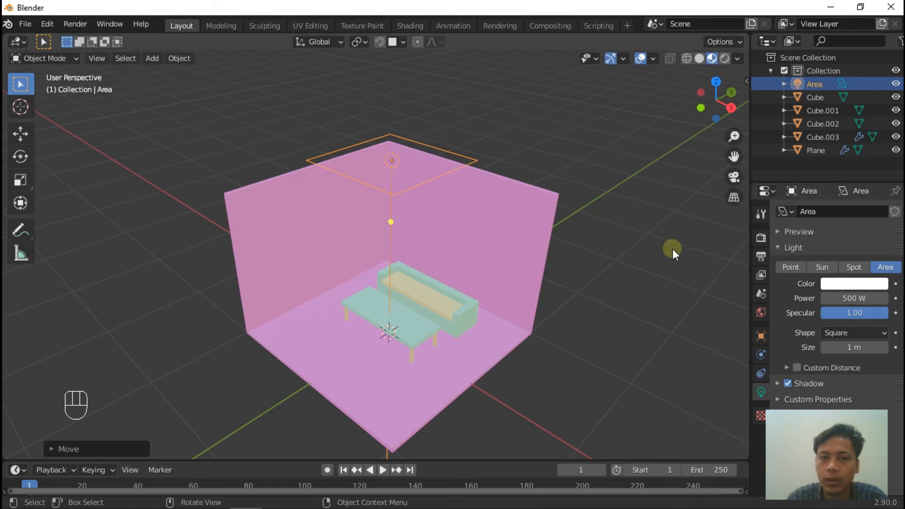
- Switch the viewport to Rendered shading to check the lighting in the room
scroll(671, 234, down, 2)
middle_drag(673, 241, 644, 231)
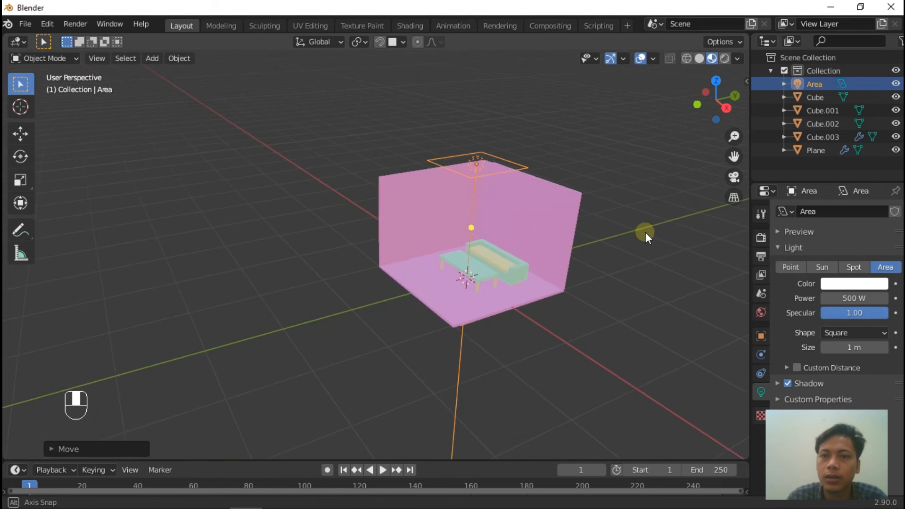
click(725, 58)
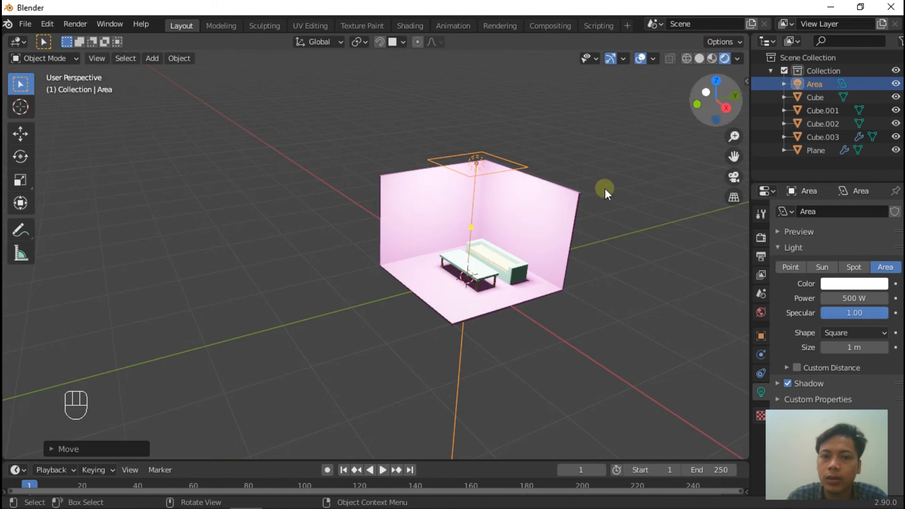
scroll(589, 193, up, 3)
middle_drag(439, 309, 471, 324)
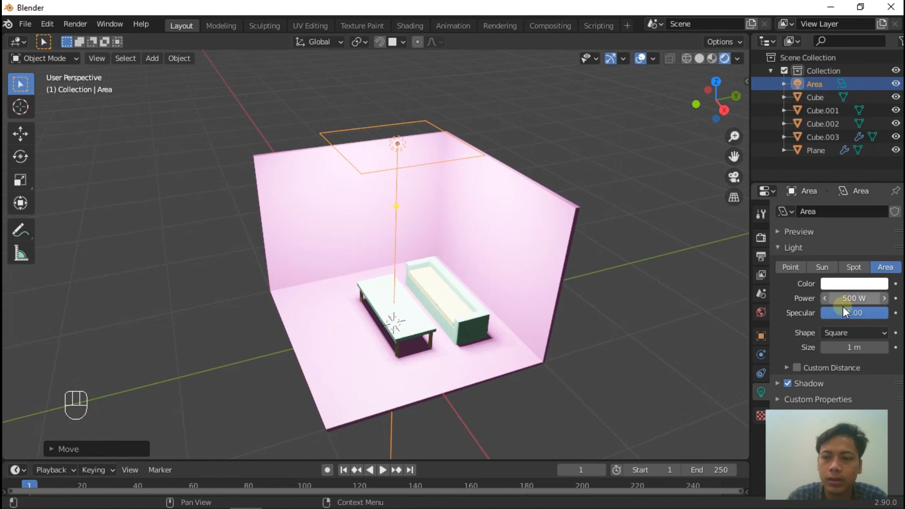
- Set the area light's power to 100 W
click(859, 298)
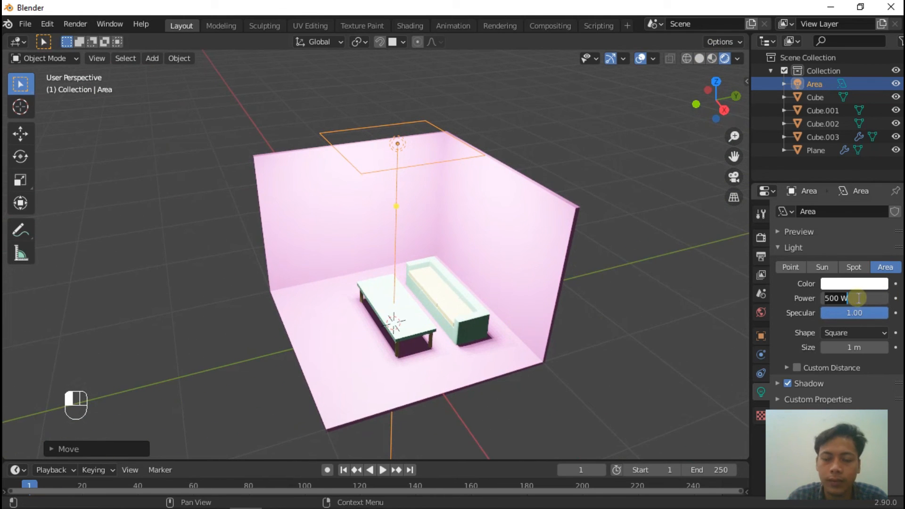
text(100)
key(Return)
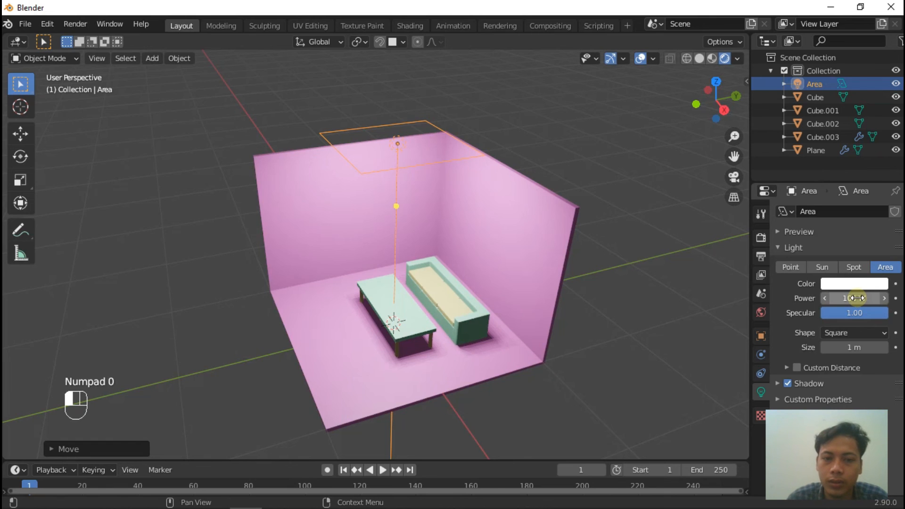
- Add a camera to the scene while viewing the room from its open corner
middle_drag(565, 327, 432, 260)
middle_drag(373, 265, 438, 284)
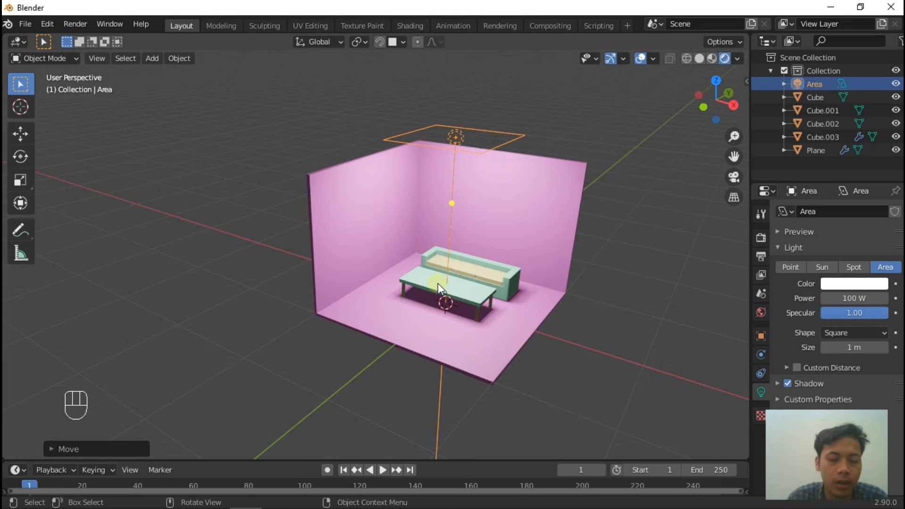
key(shift+a)
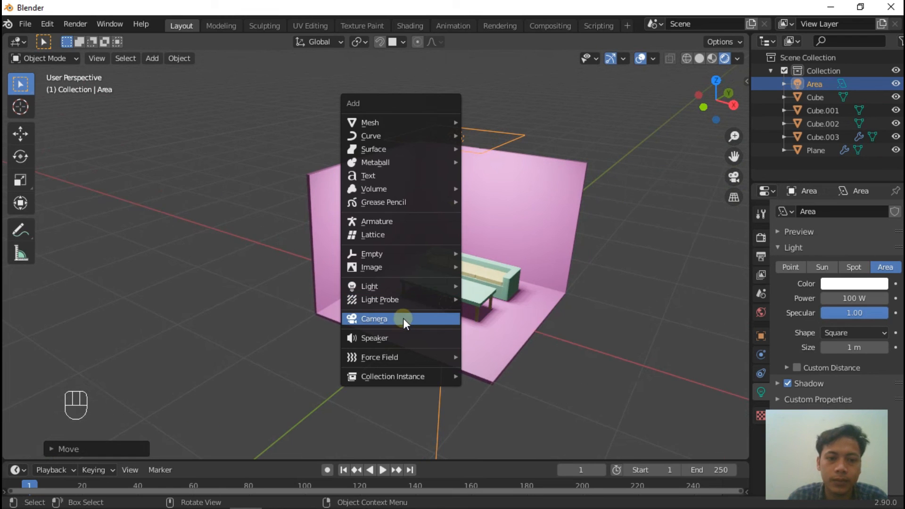
click(403, 320)
- Move the camera about 4.1 m away from the room's open side with its global Z position locked
middle_drag(604, 285, 474, 270)
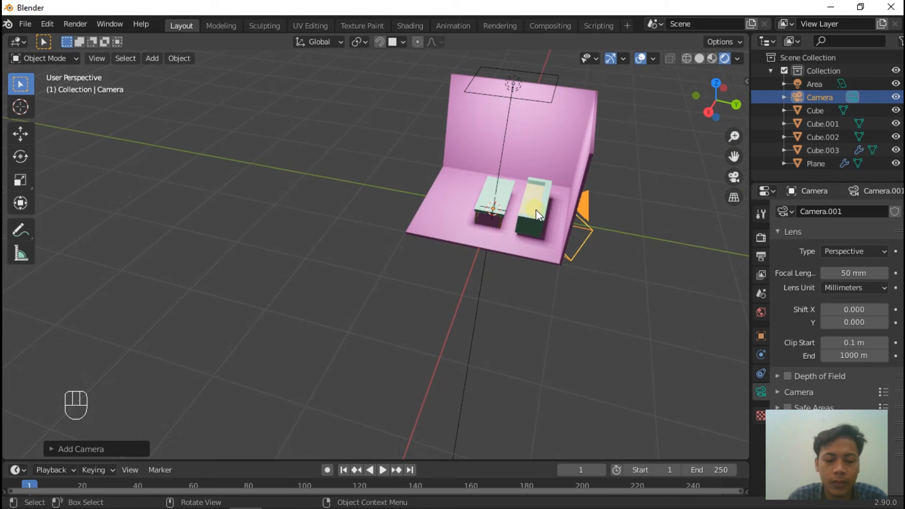
key(g)
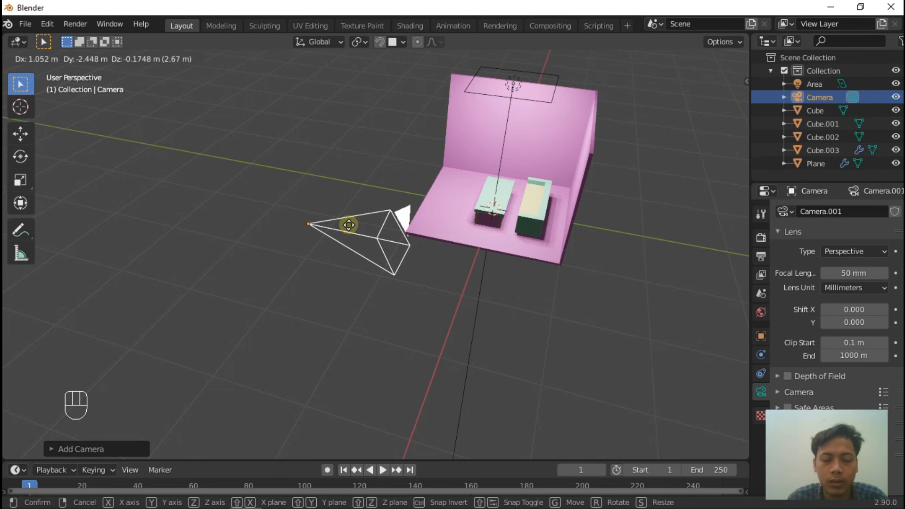
key(shift+x)
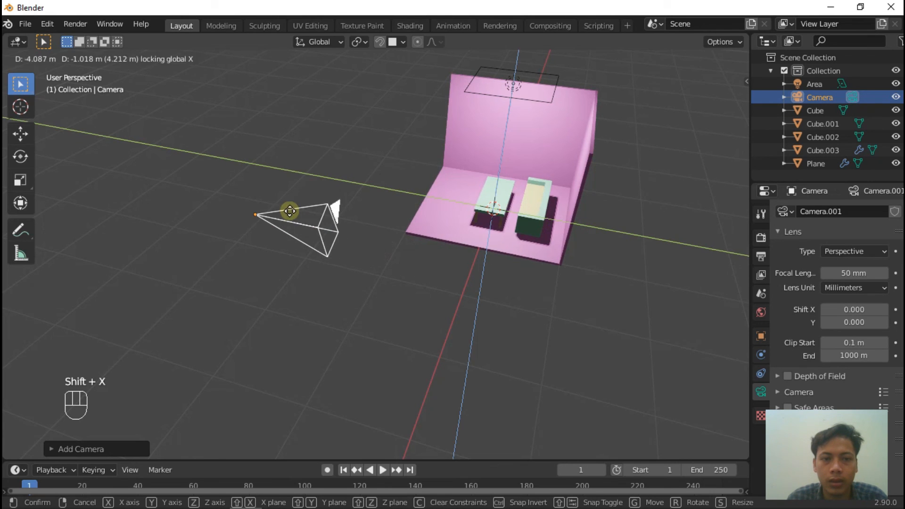
key(shift)
key(shift+z)
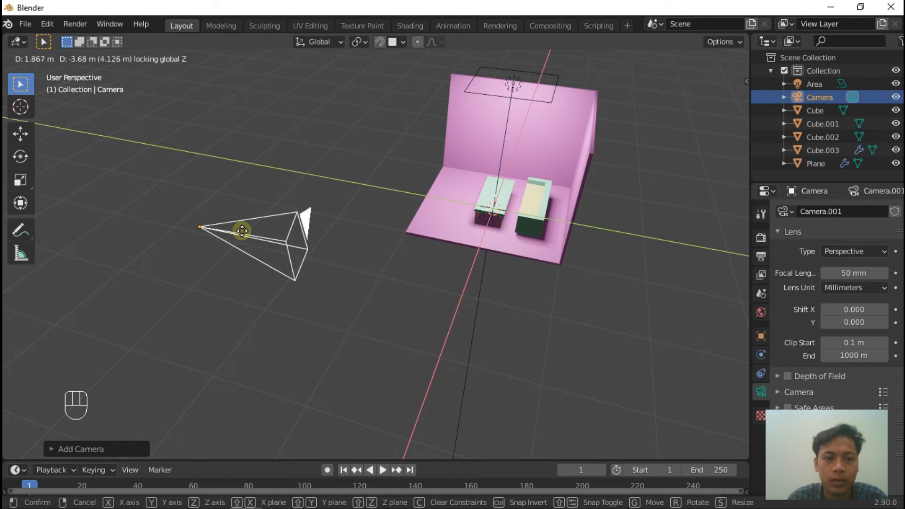
click(242, 231)
- Move the camera freely upward in front of the room's open corner
mouse_move(265, 319)
middle_down()
mouse_move(329, 317)
mouse_move(410, 297)
mouse_move(120, 344)
mouse_move(146, 346)
mouse_move(136, 328)
middle_up()
key(g)
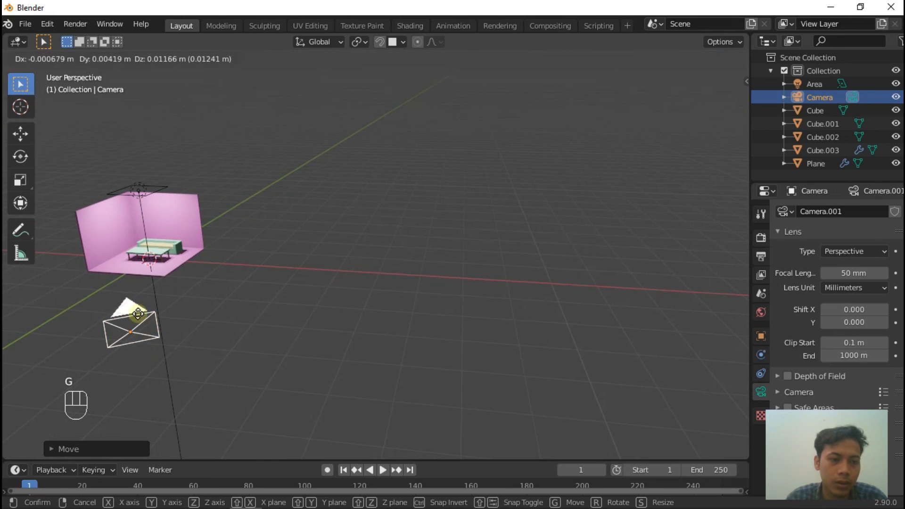
click(162, 227)
- Look through the camera and move it freely until the sofa, table and most of both walls sit within its frame
middle_drag(315, 259, 295, 265)
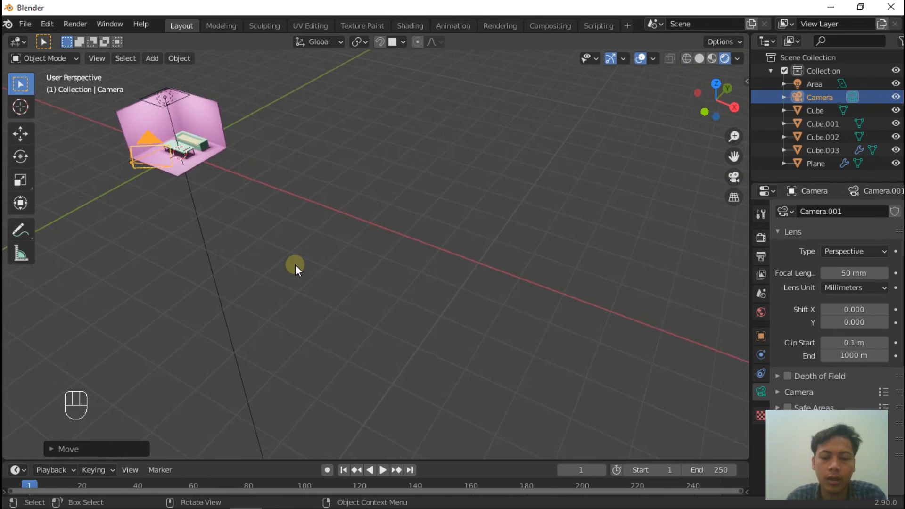
key(KP_0)
scroll(431, 310, down, 1)
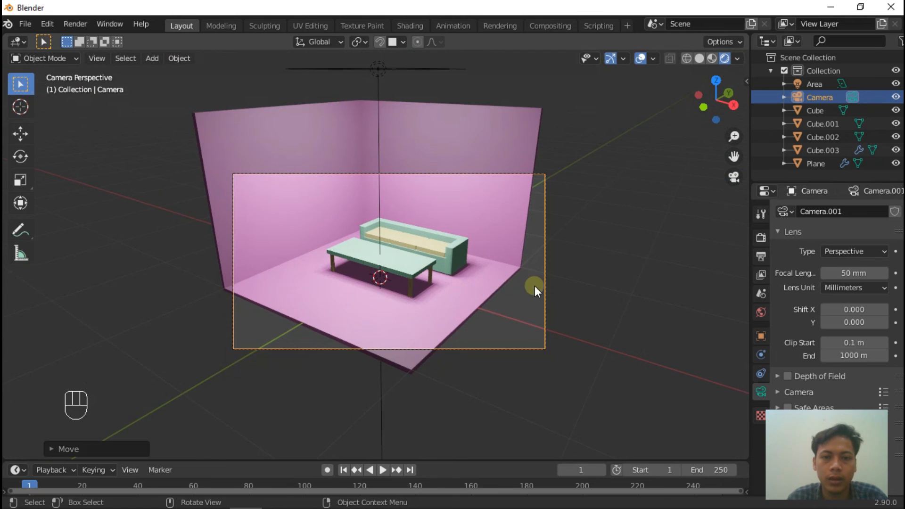
key(g)
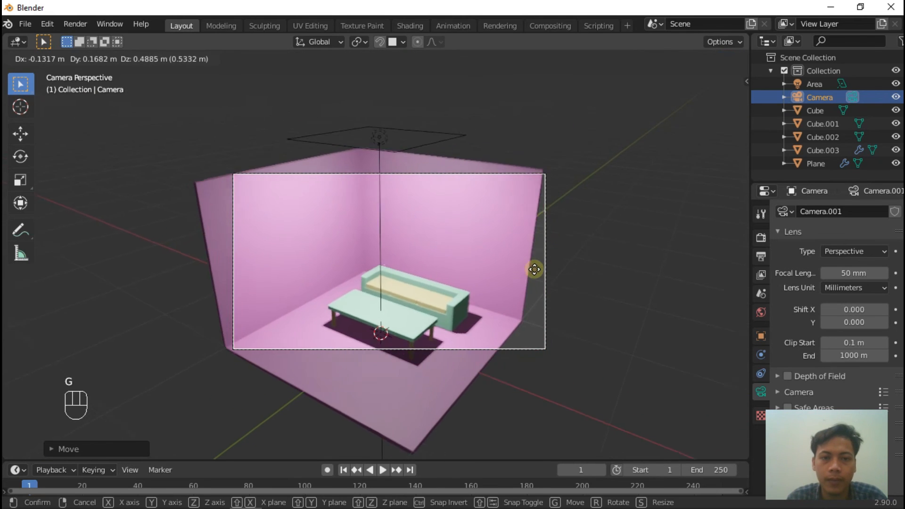
click(519, 279)
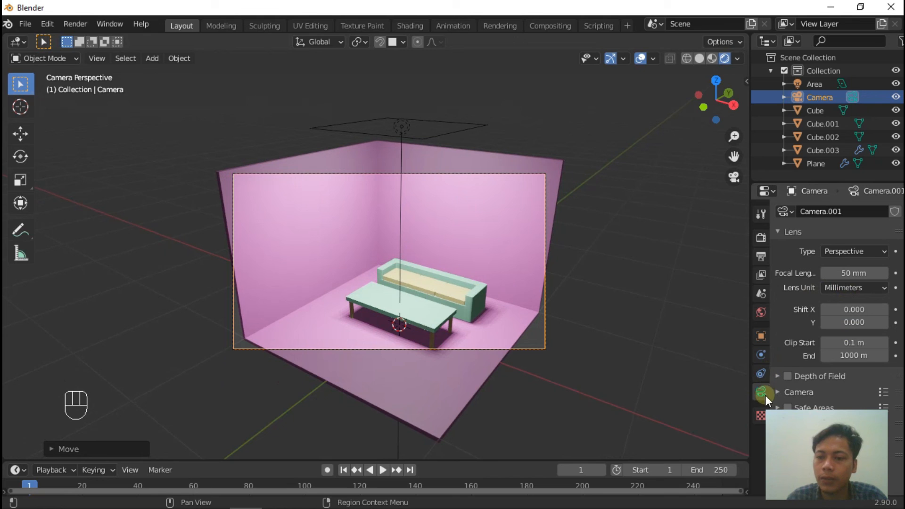
- Set the render output resolution to 1600 px in X and 1200 px in Y
click(759, 272)
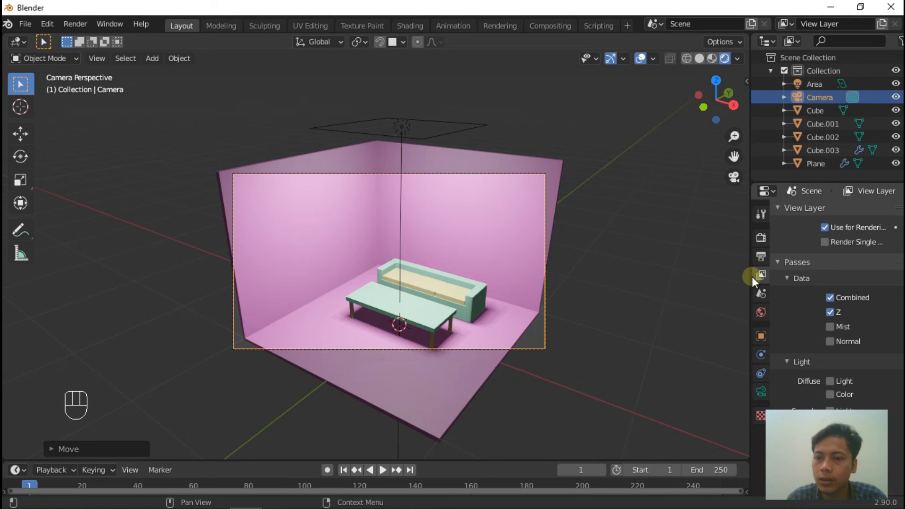
click(762, 257)
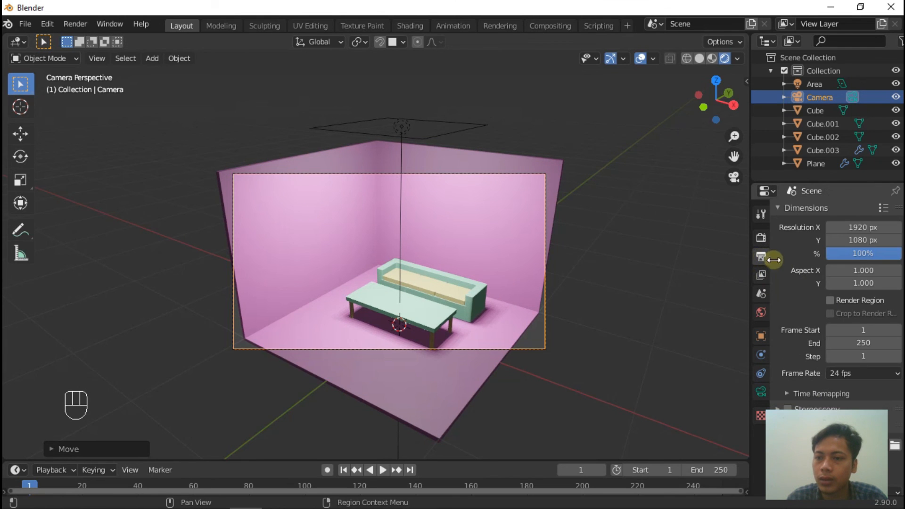
click(869, 229)
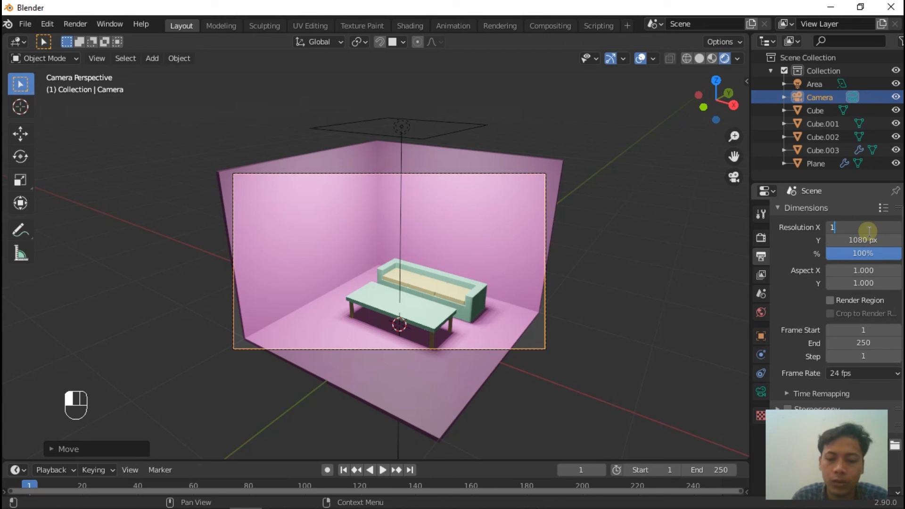
key(Return)
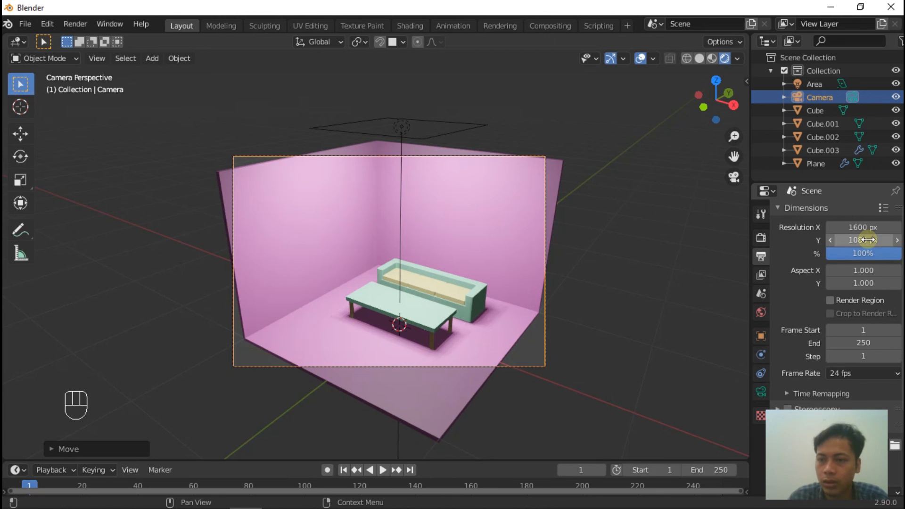
key(KP_1)
key(KP_2)
key(KP_0)
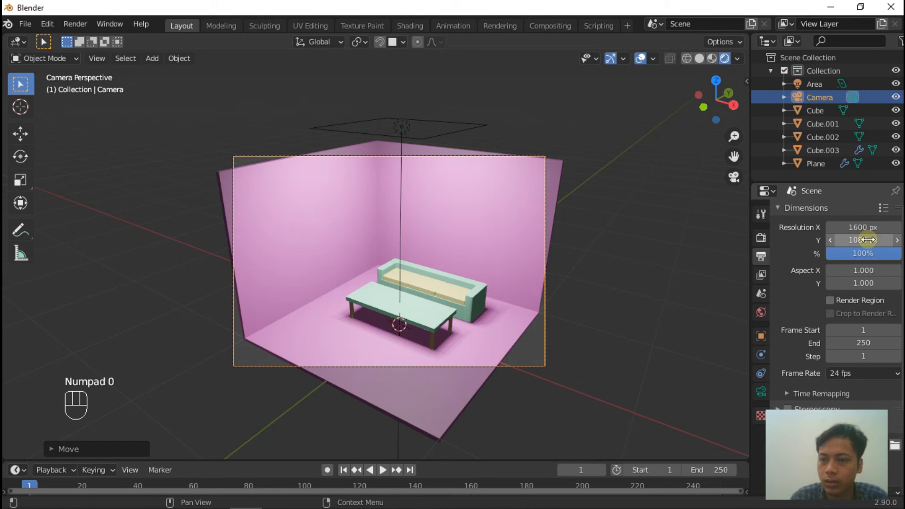
click(868, 240)
text(1200)
key(Return)
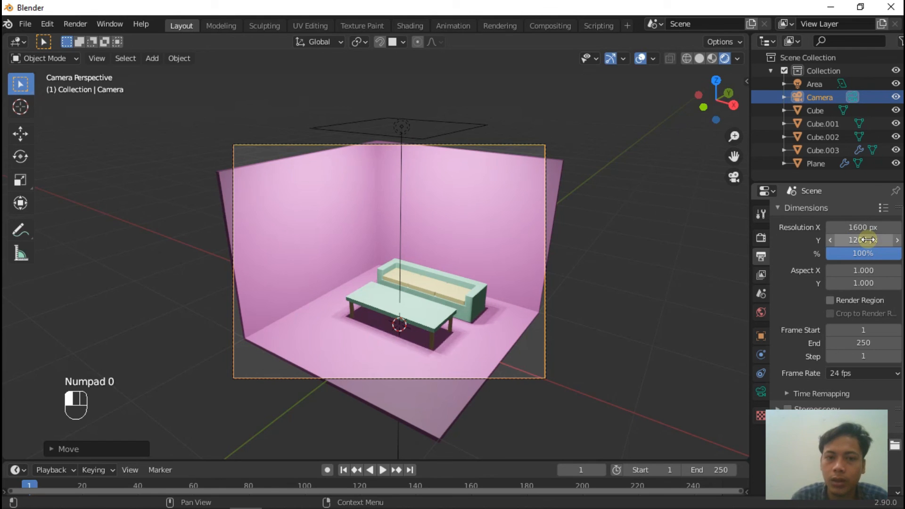
- Scale the camera up slightly and set its focal length to 41 mm
click(762, 391)
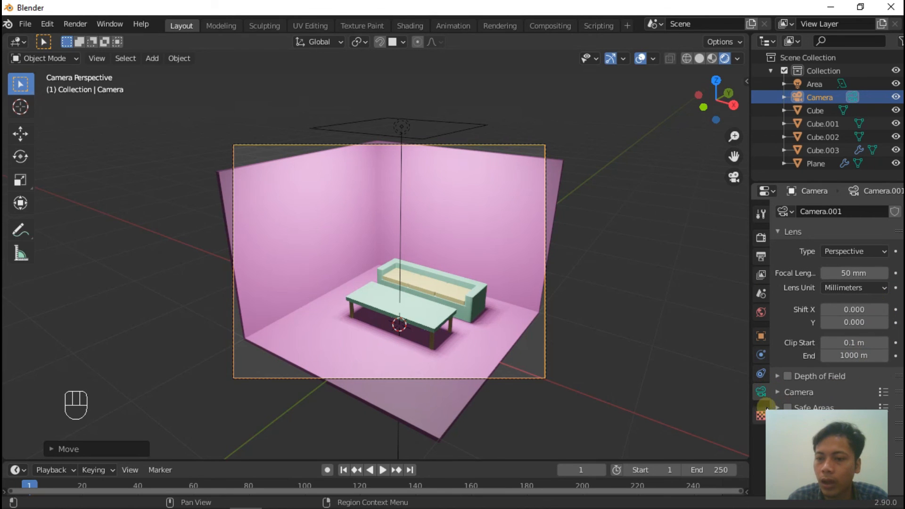
key(s)
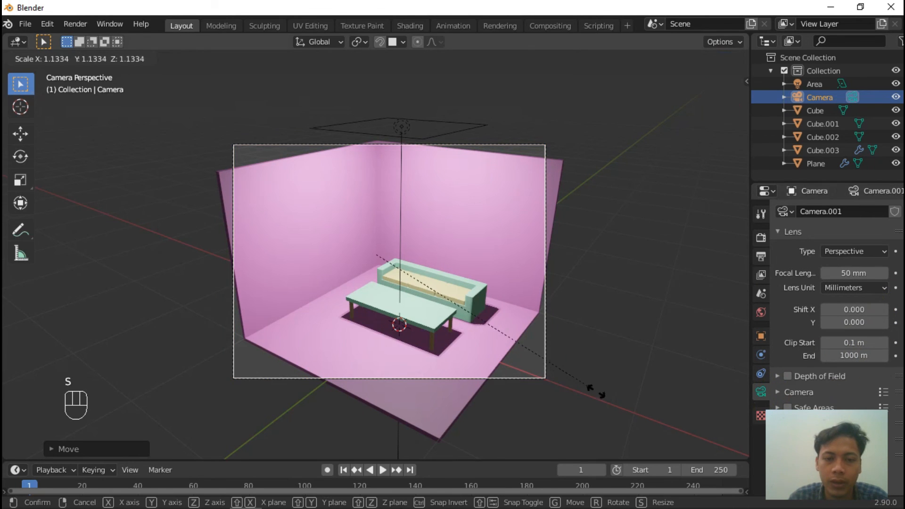
click(612, 398)
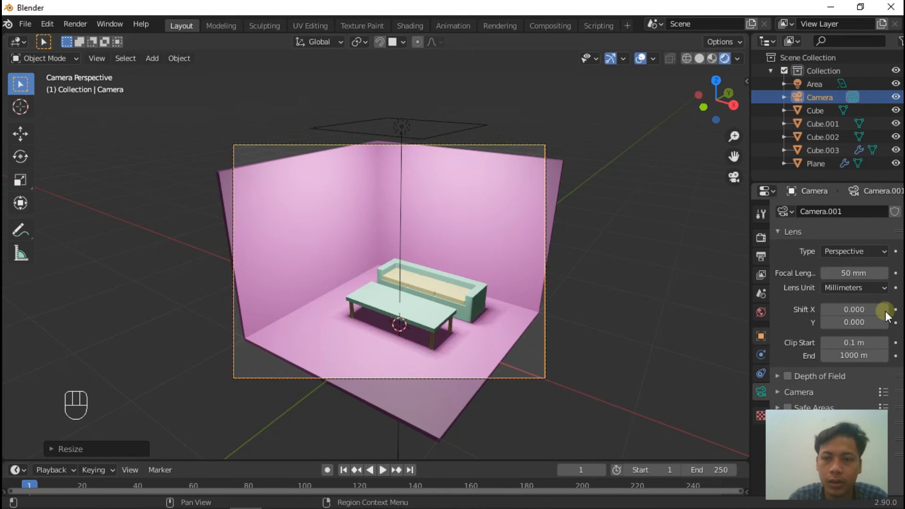
click(883, 272)
click(883, 273)
click(883, 273)
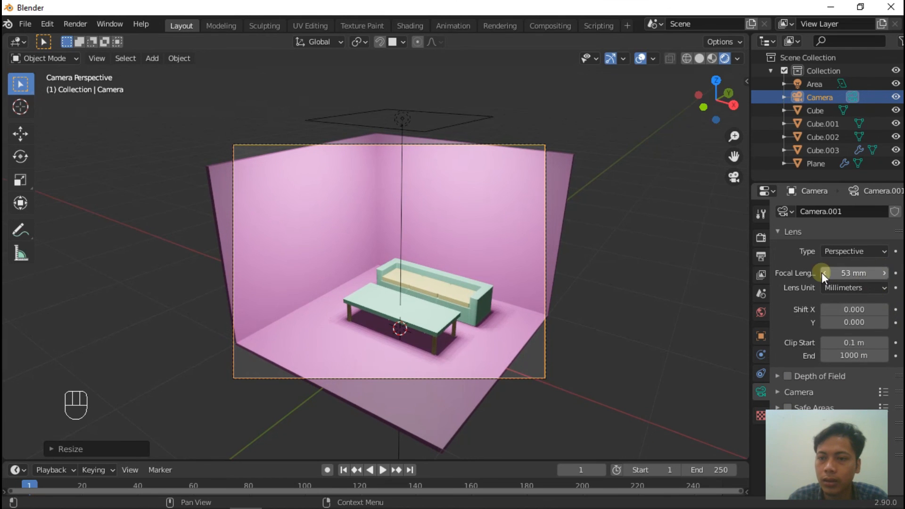
drag(824, 273, 794, 273)
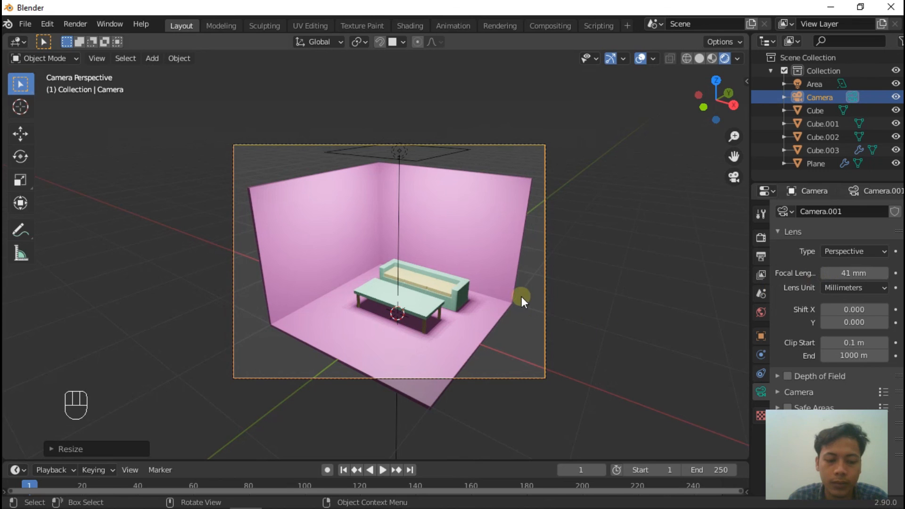
- Lower the camera about 0.1 m along global Z, and nudge it freely to reposition the room in the frame
key(g)
key(z)
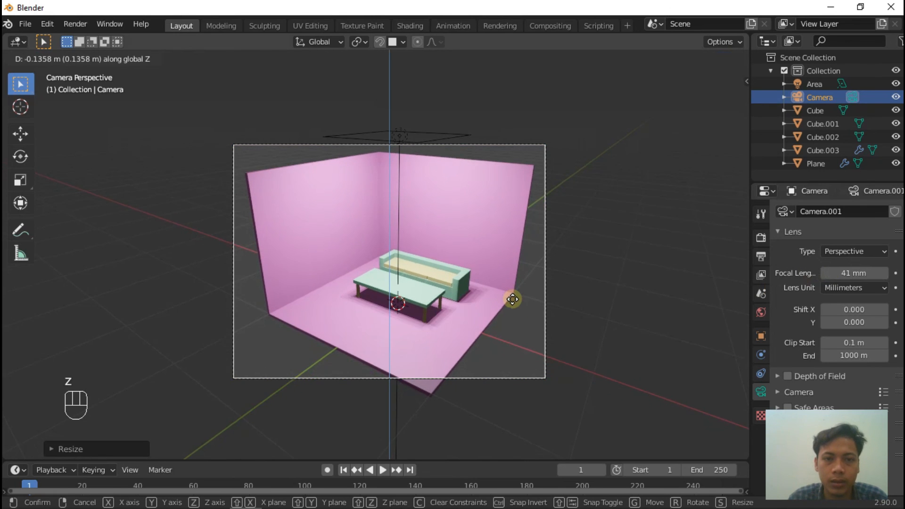
click(515, 297)
key(g)
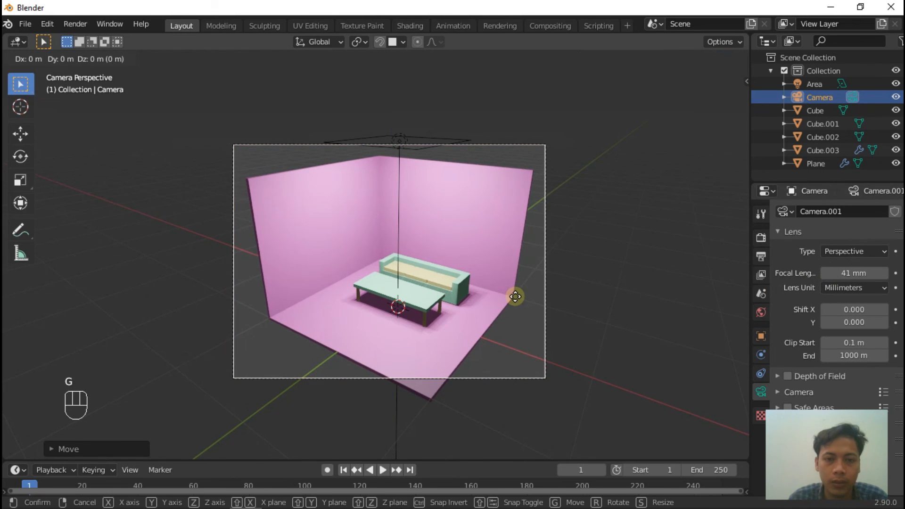
click(519, 298)
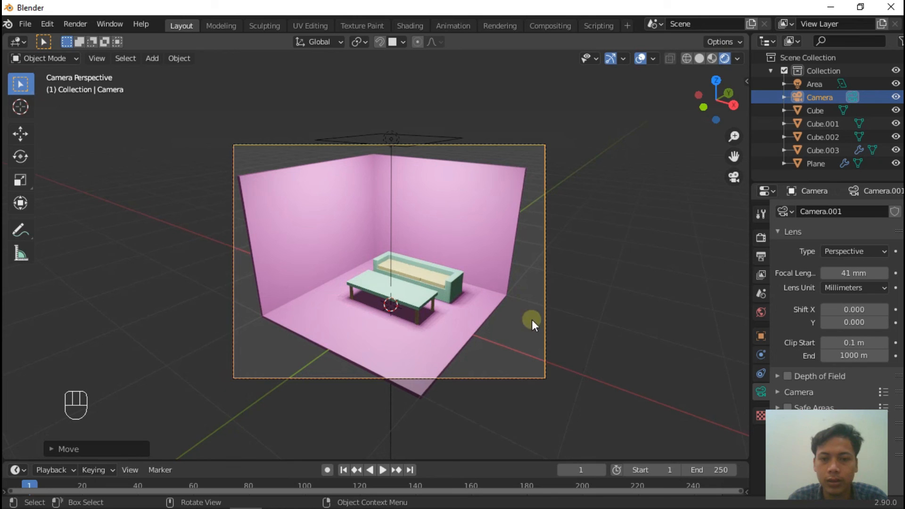
- Try a camera focal length of 35 mm, and set it to 38 mm so the room fills more of the frame
click(824, 273)
click(825, 274)
click(825, 273)
click(825, 273)
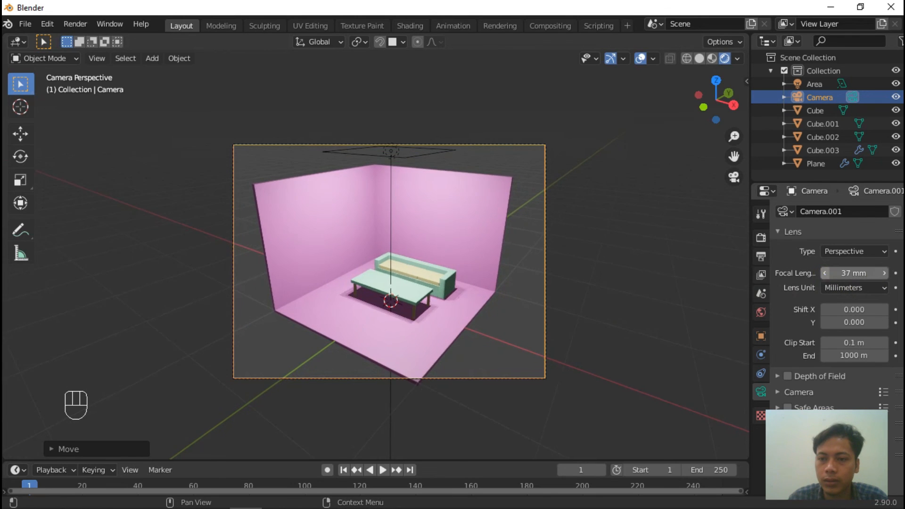
click(825, 274)
click(824, 274)
scroll(499, 319, up, 1)
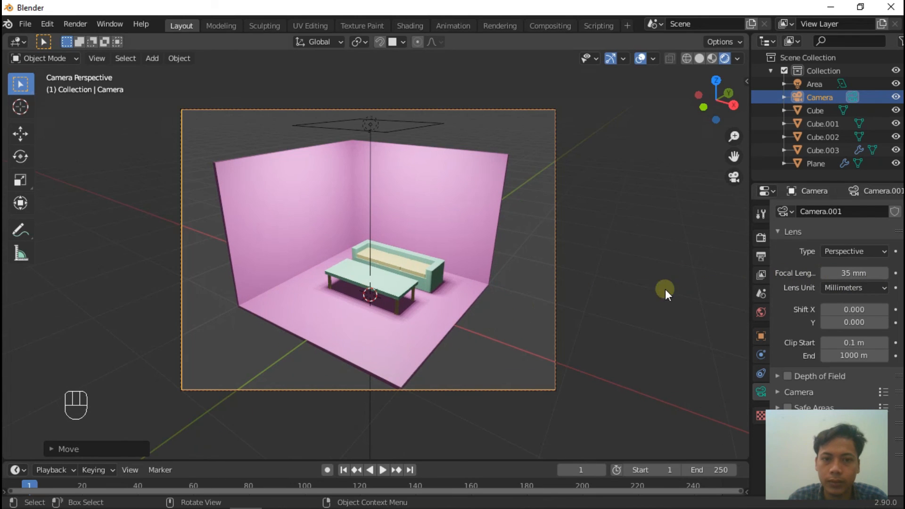
scroll(474, 301, up, 1)
scroll(474, 302, down, 1)
click(884, 273)
click(884, 273)
click(884, 274)
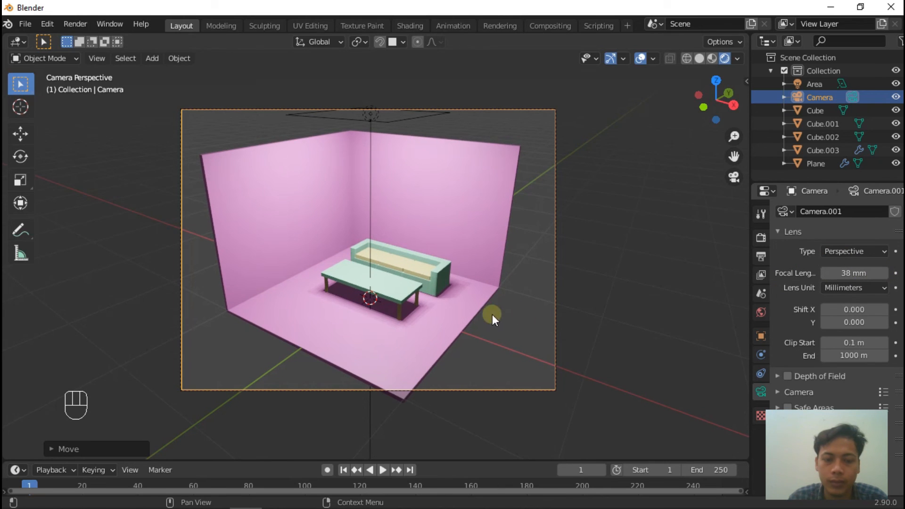
- Lower the camera about 0.15 m along global Z so the whole room fits in the frame, and deselect it
key(g)
key(z)
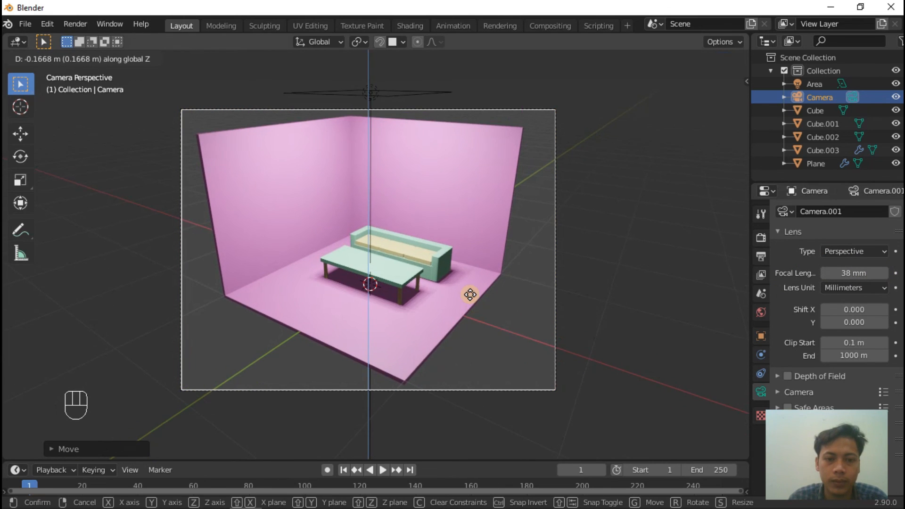
click(471, 293)
click(589, 291)
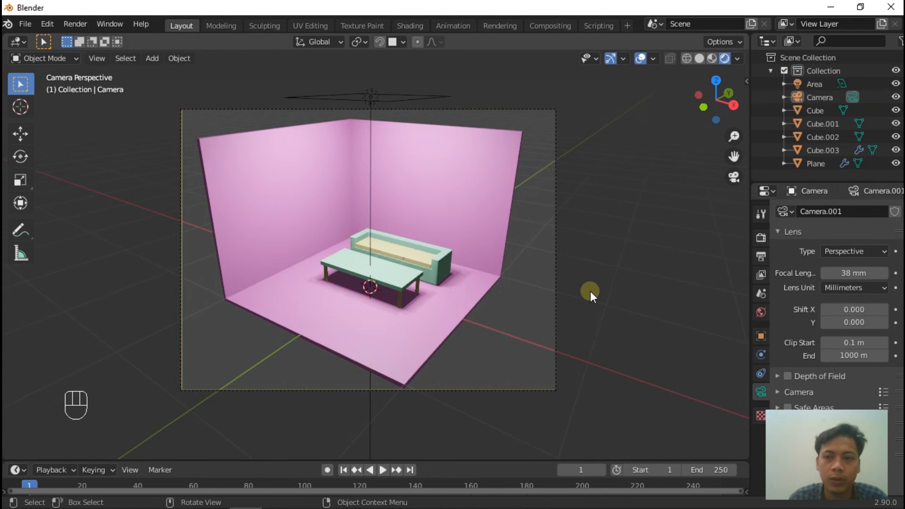
- Switch the scene's render engine from Eevee to Cycles
click(757, 240)
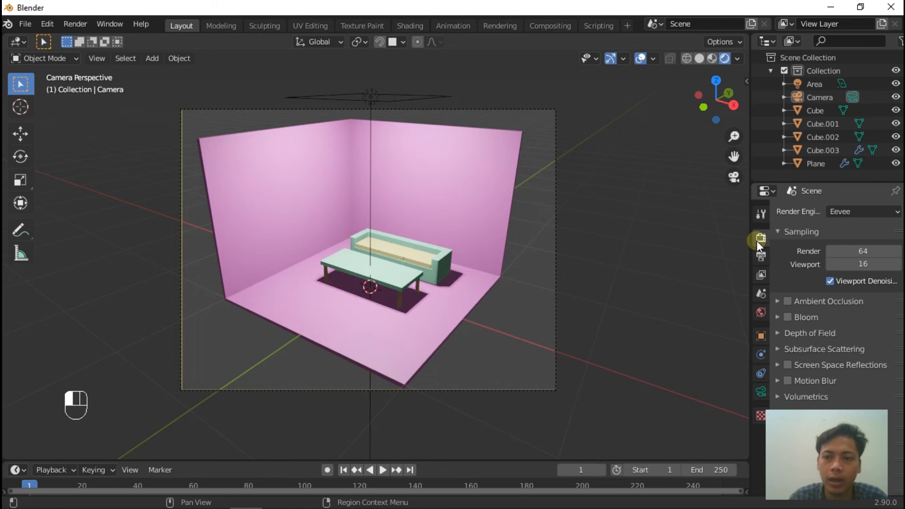
click(865, 214)
click(868, 256)
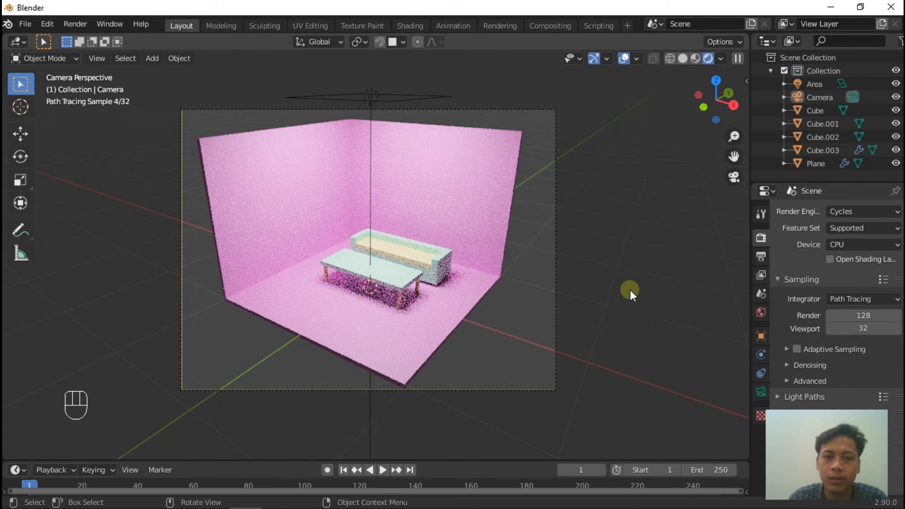
click(78, 24)
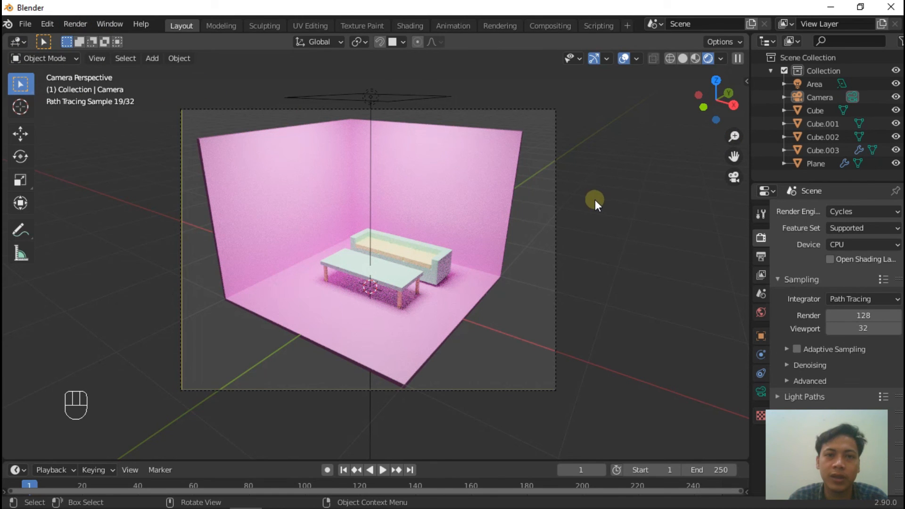
- Save the scene as UTS in the folder D:\PRAK TEKNIK ANIMASI\UTS
key(ctrl+s)
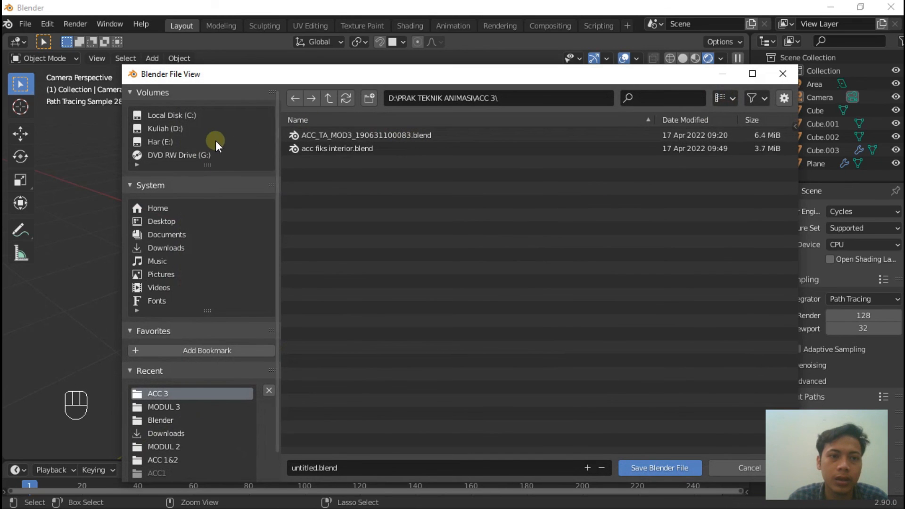
click(186, 126)
double_click(370, 135)
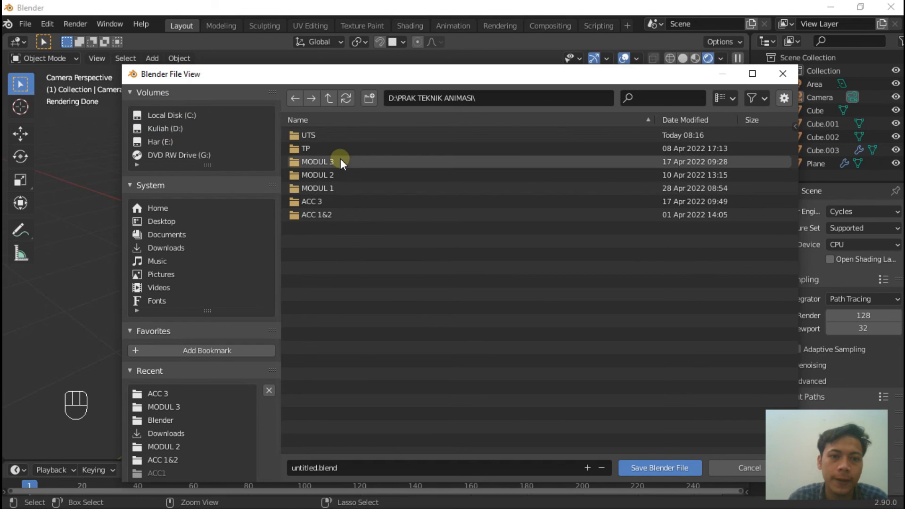
double_click(324, 135)
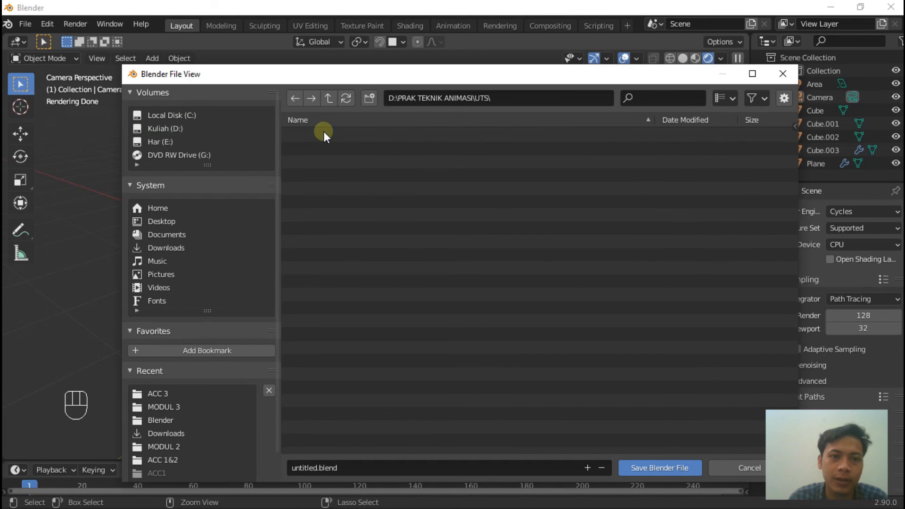
click(420, 466)
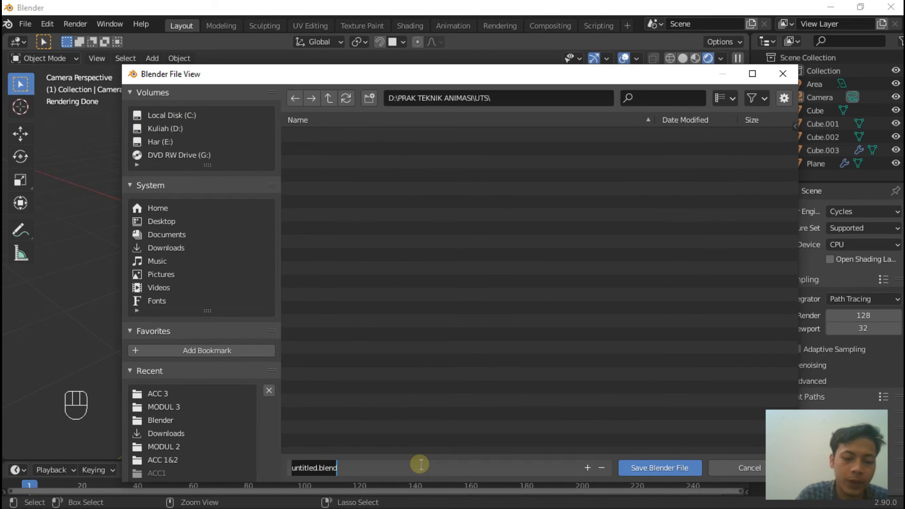
text(UTS)
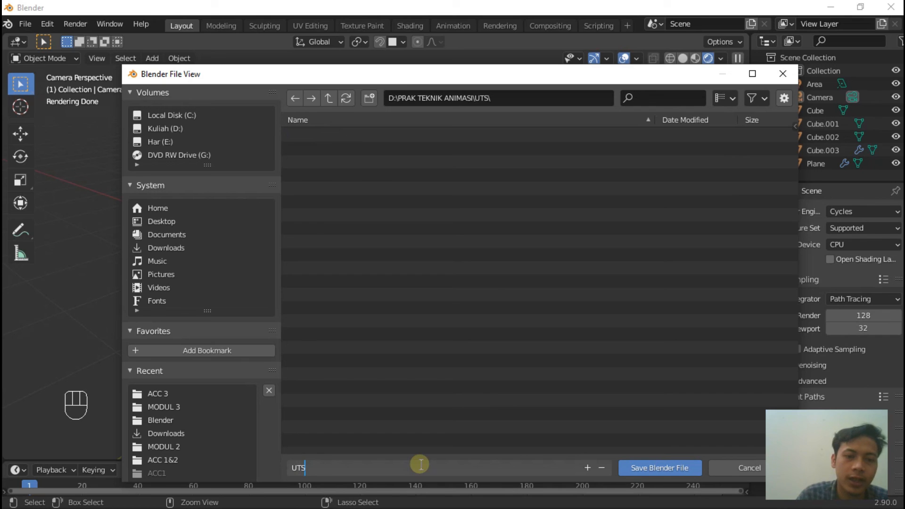
click(660, 468)
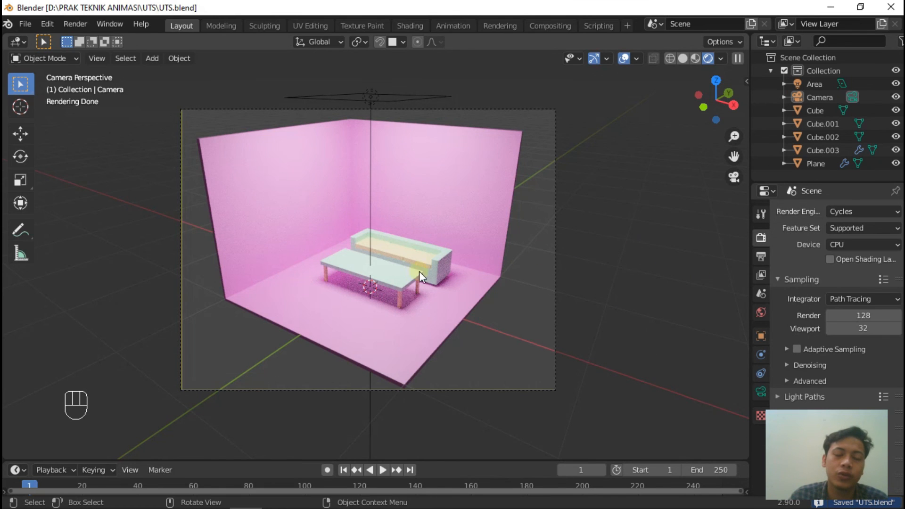
- View the Cycles preview of the room up close and close the program
scroll(411, 268, up, 2)
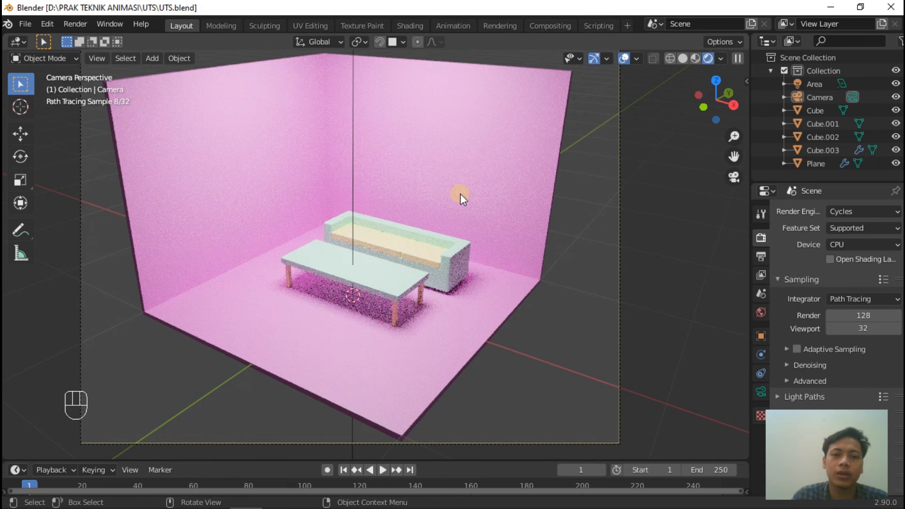
click(894, 7)
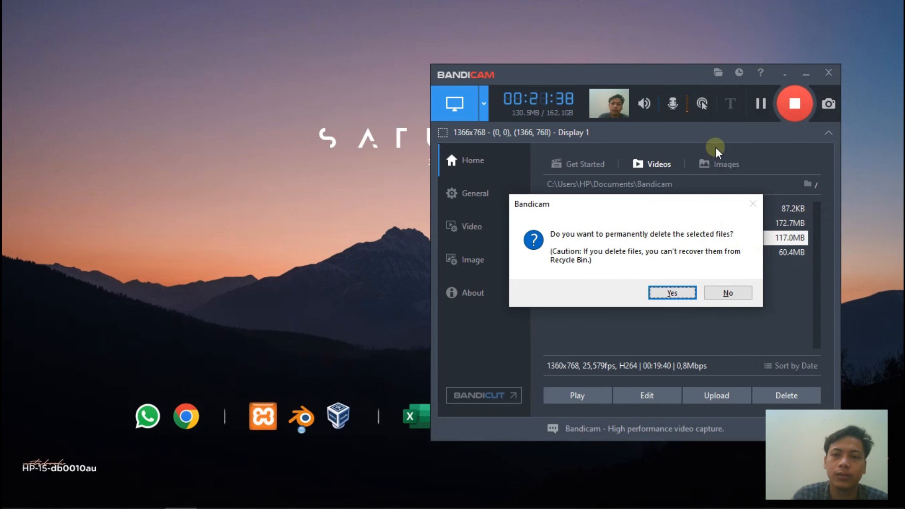